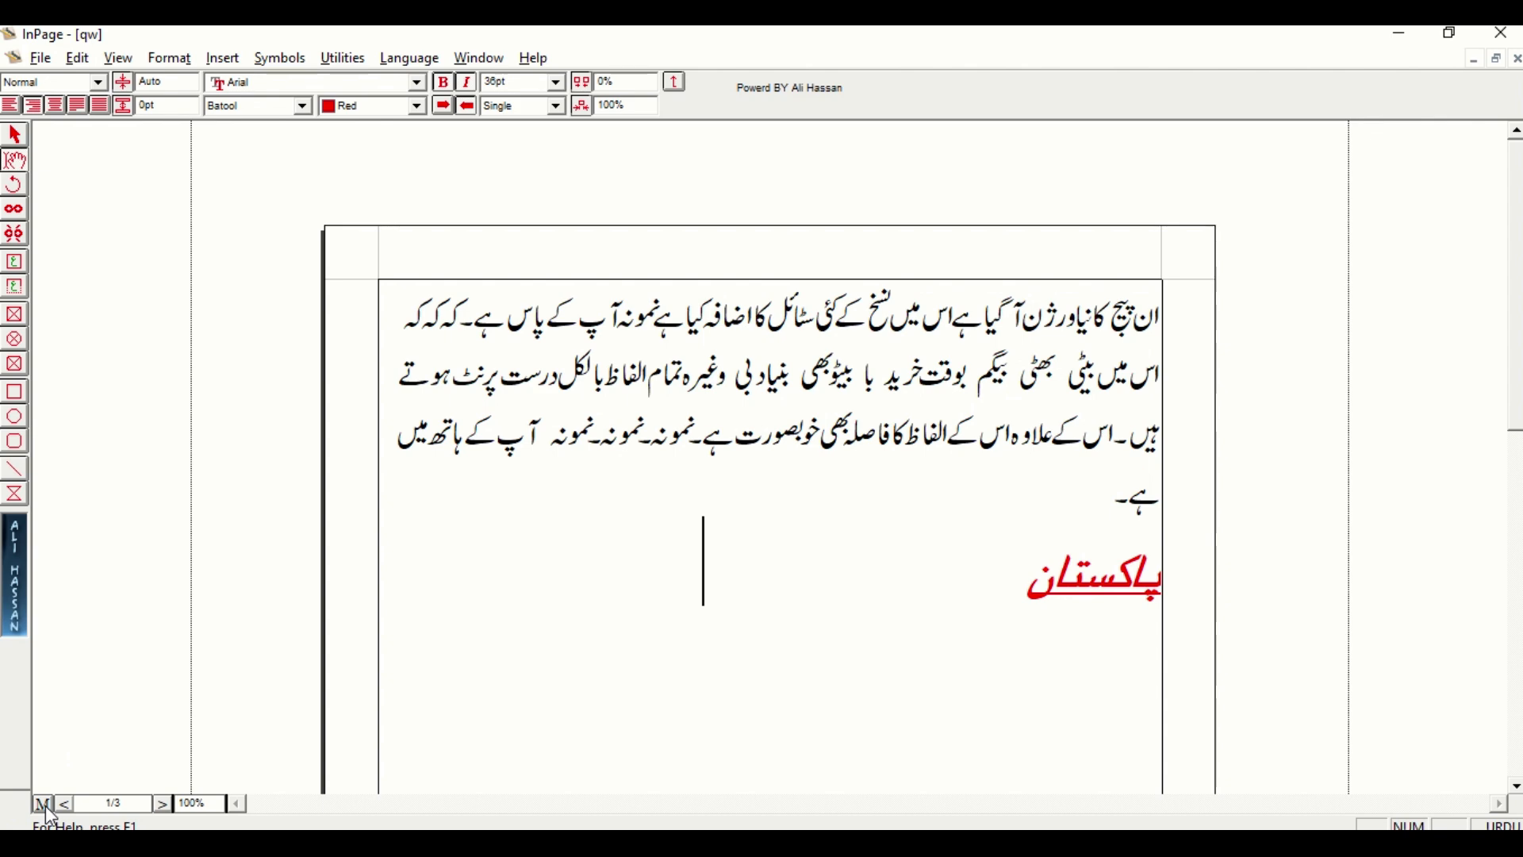
Step: On the master page, draw a small text box in the top margin above the text area's left edge and insert a page number
left_click(46, 810)
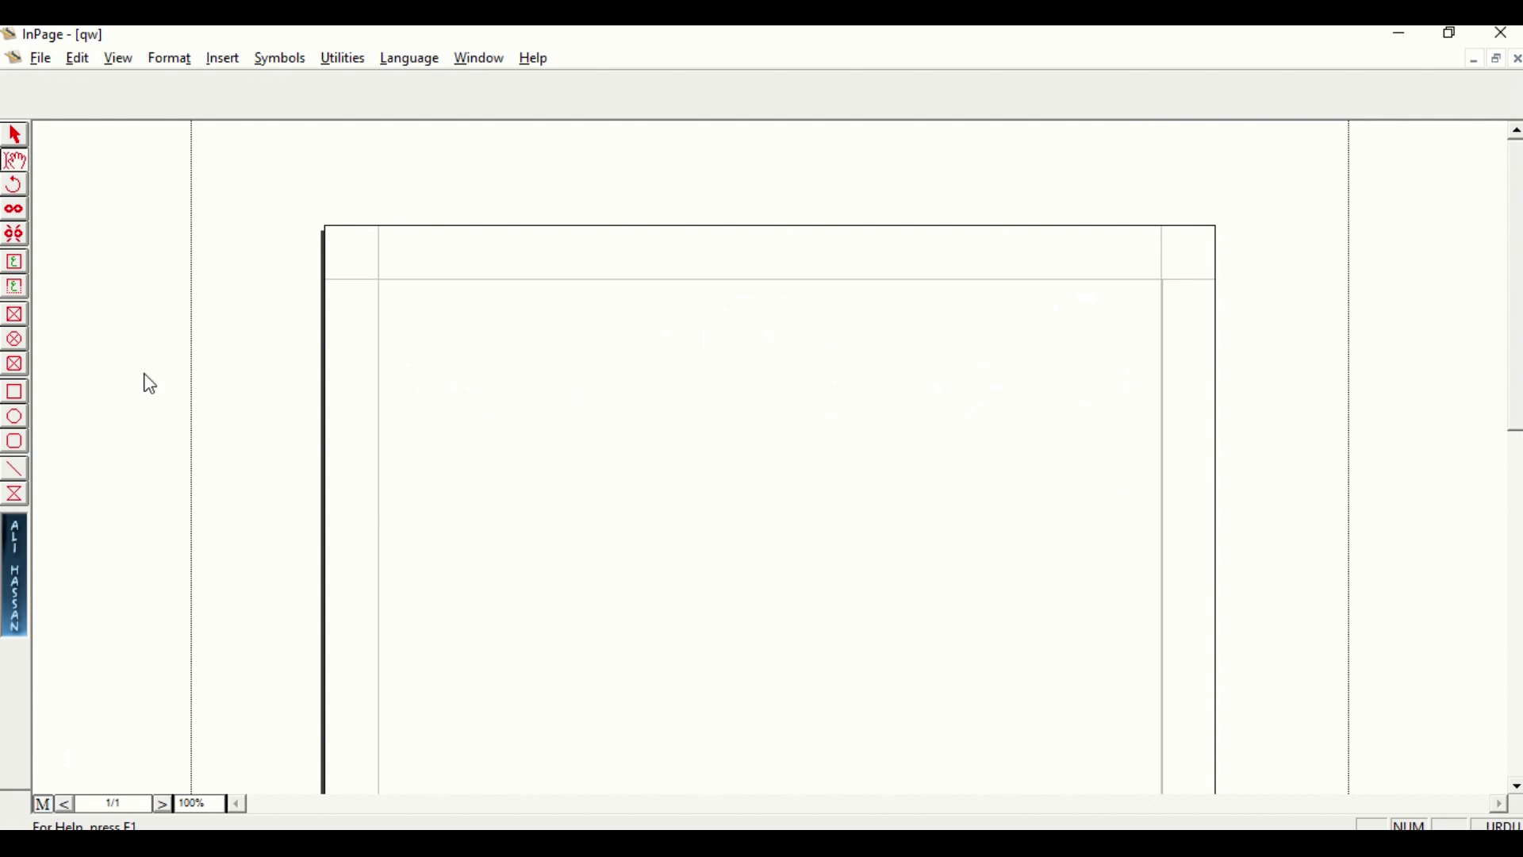
left_click(16, 288)
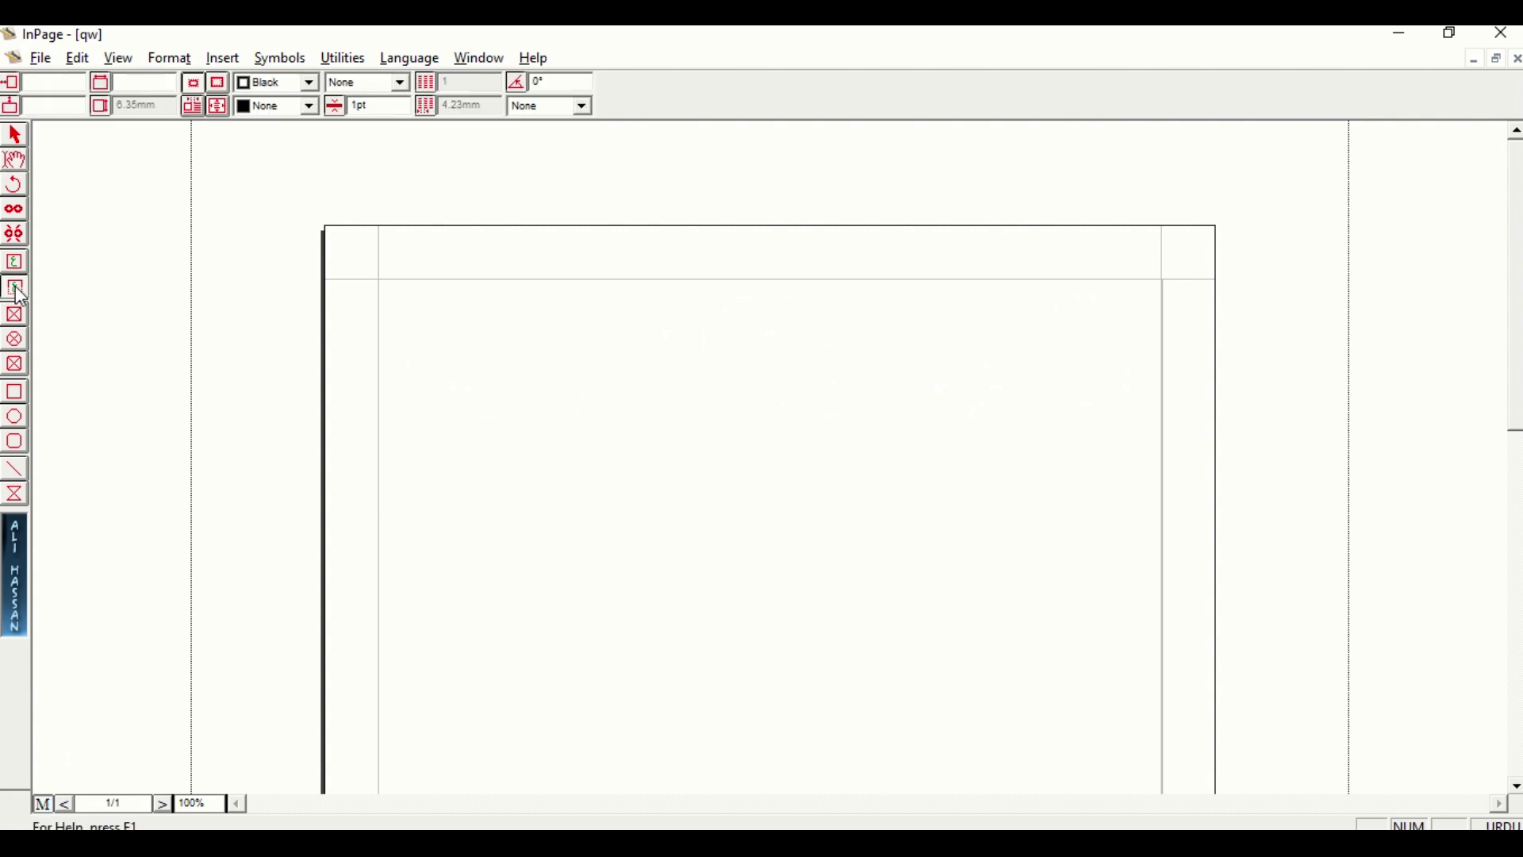
left_click_drag(388, 233, 534, 262)
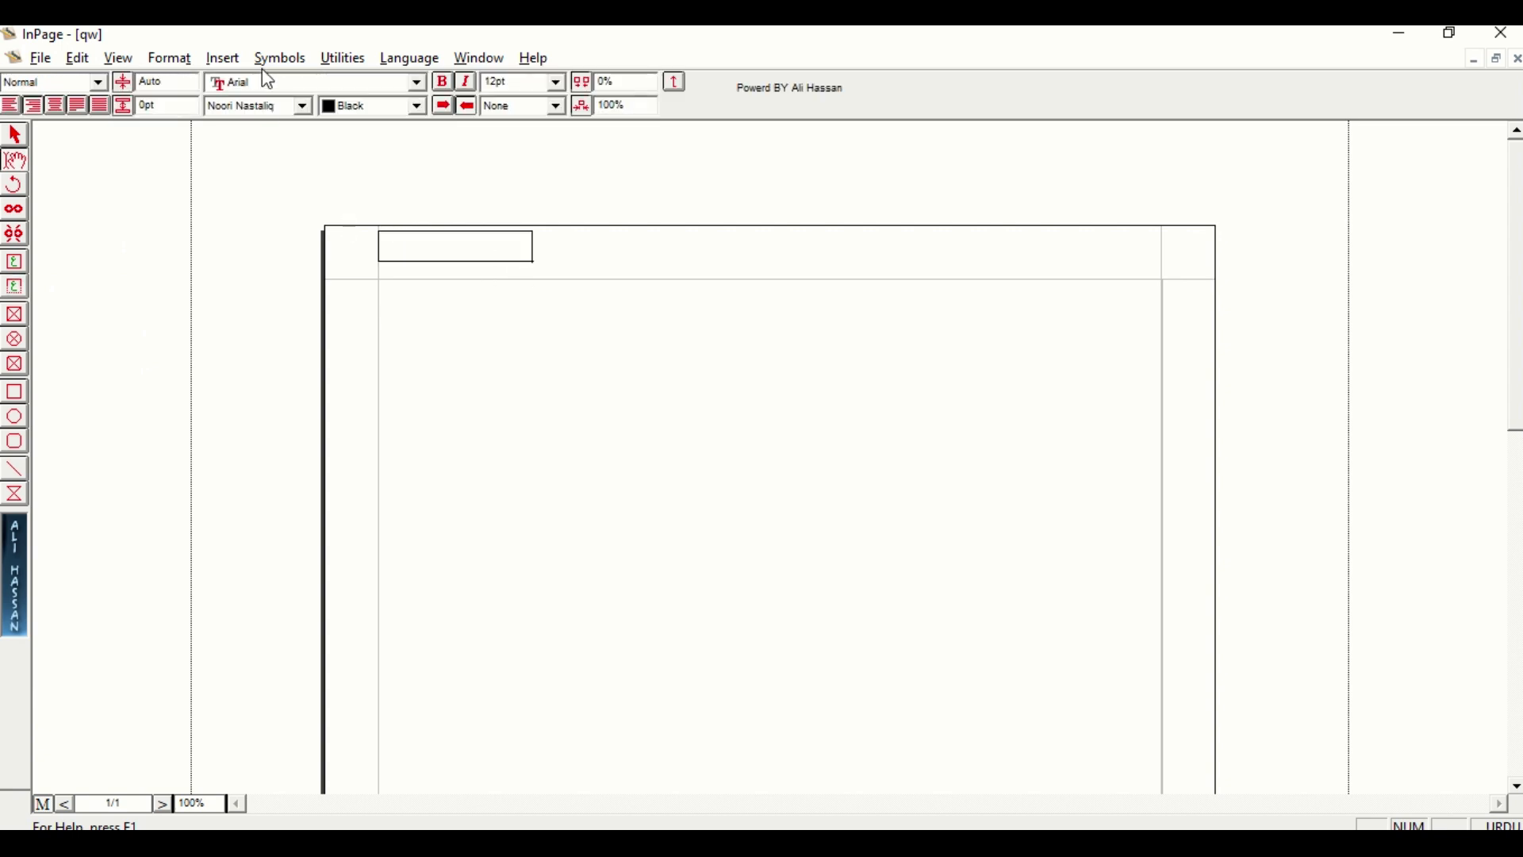
left_click(221, 60)
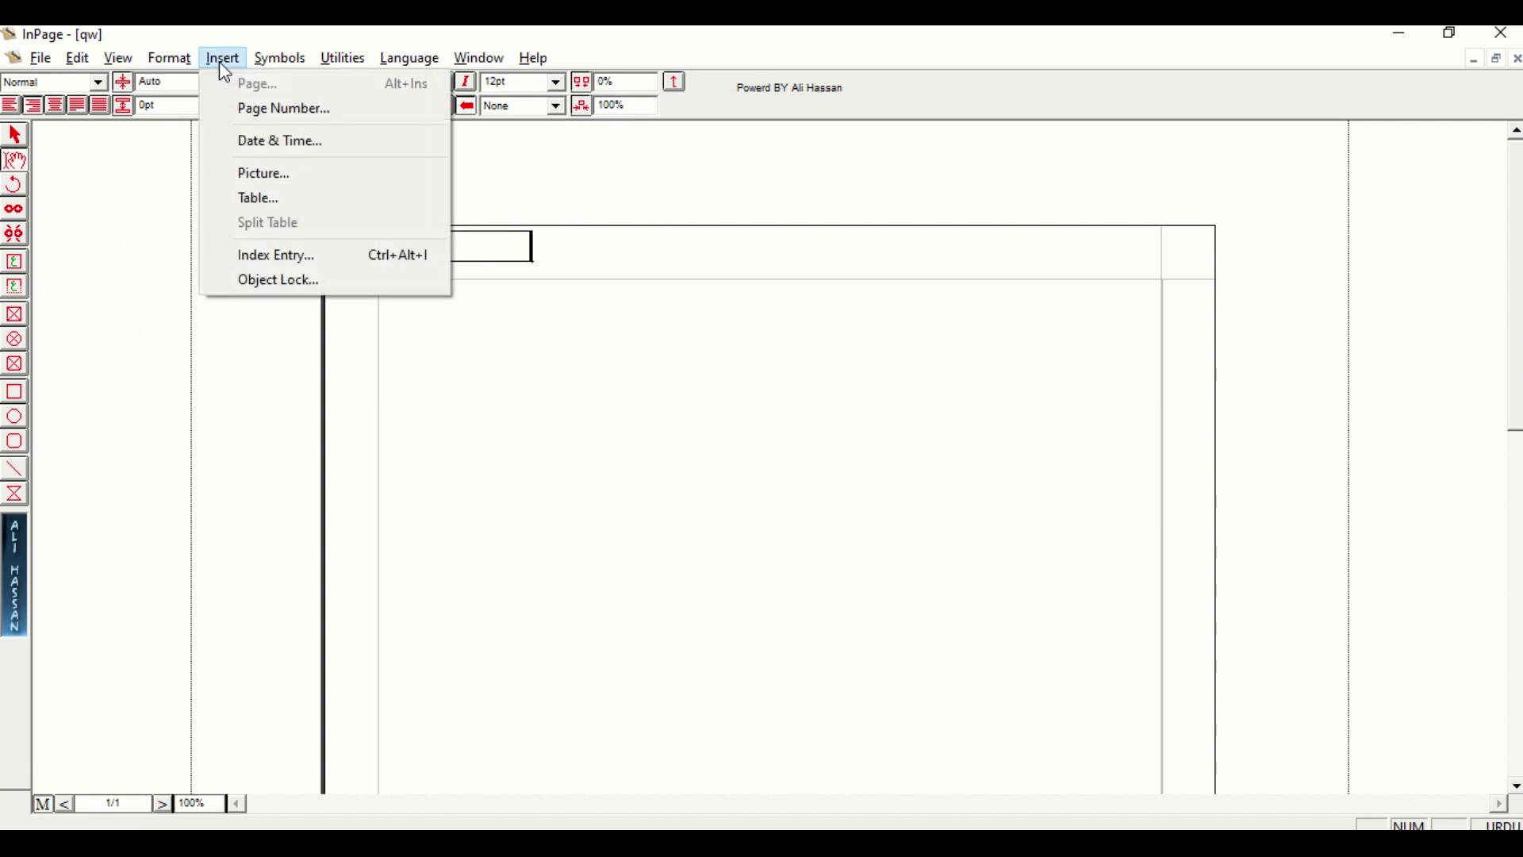
left_click(228, 110)
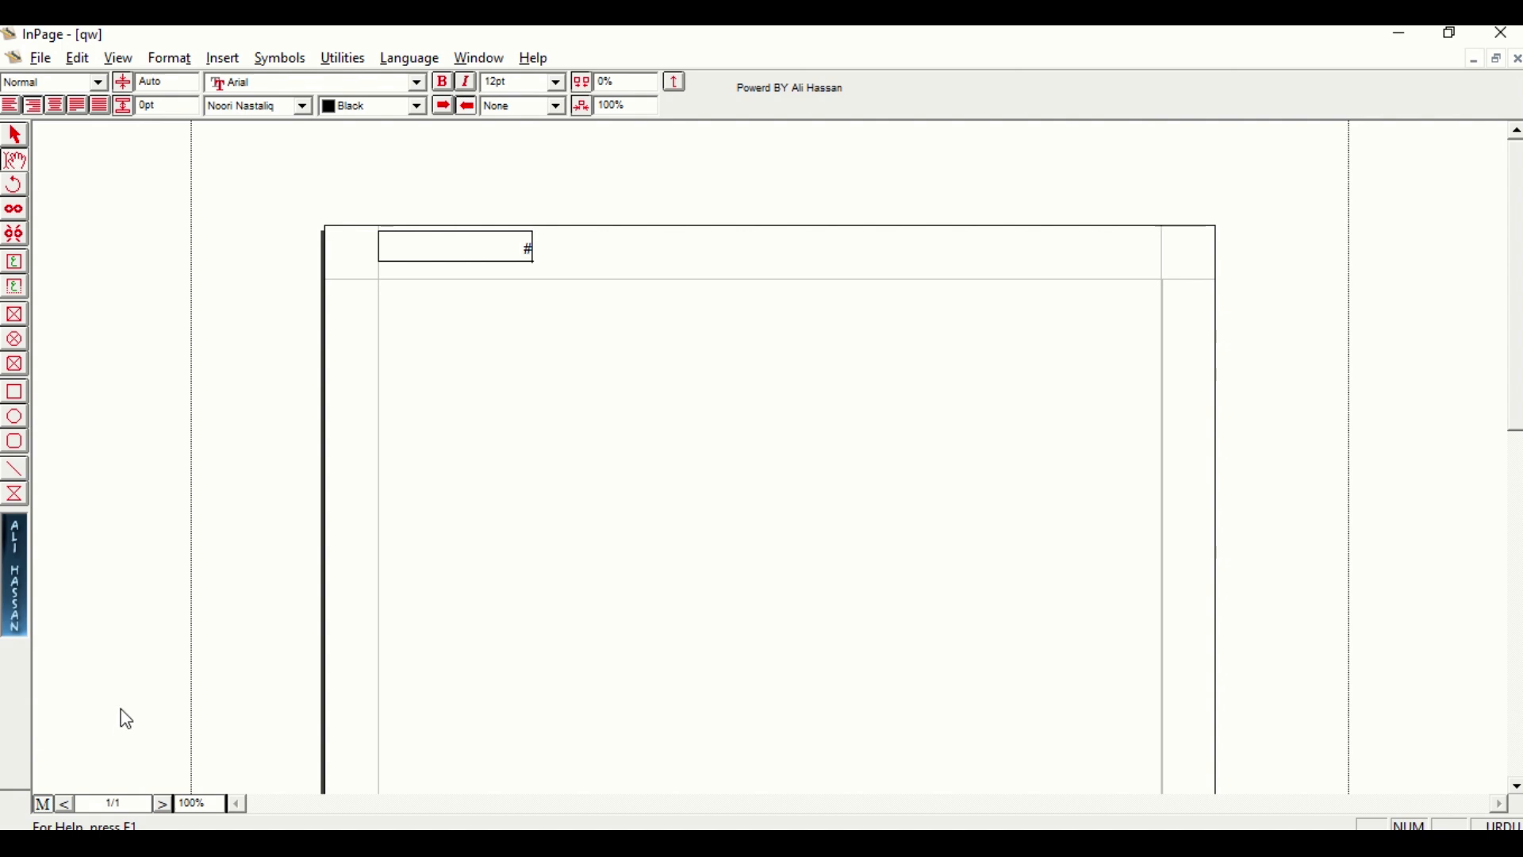
Step: Return from the master page to the document and page through it to check the page numbering
left_click(41, 810)
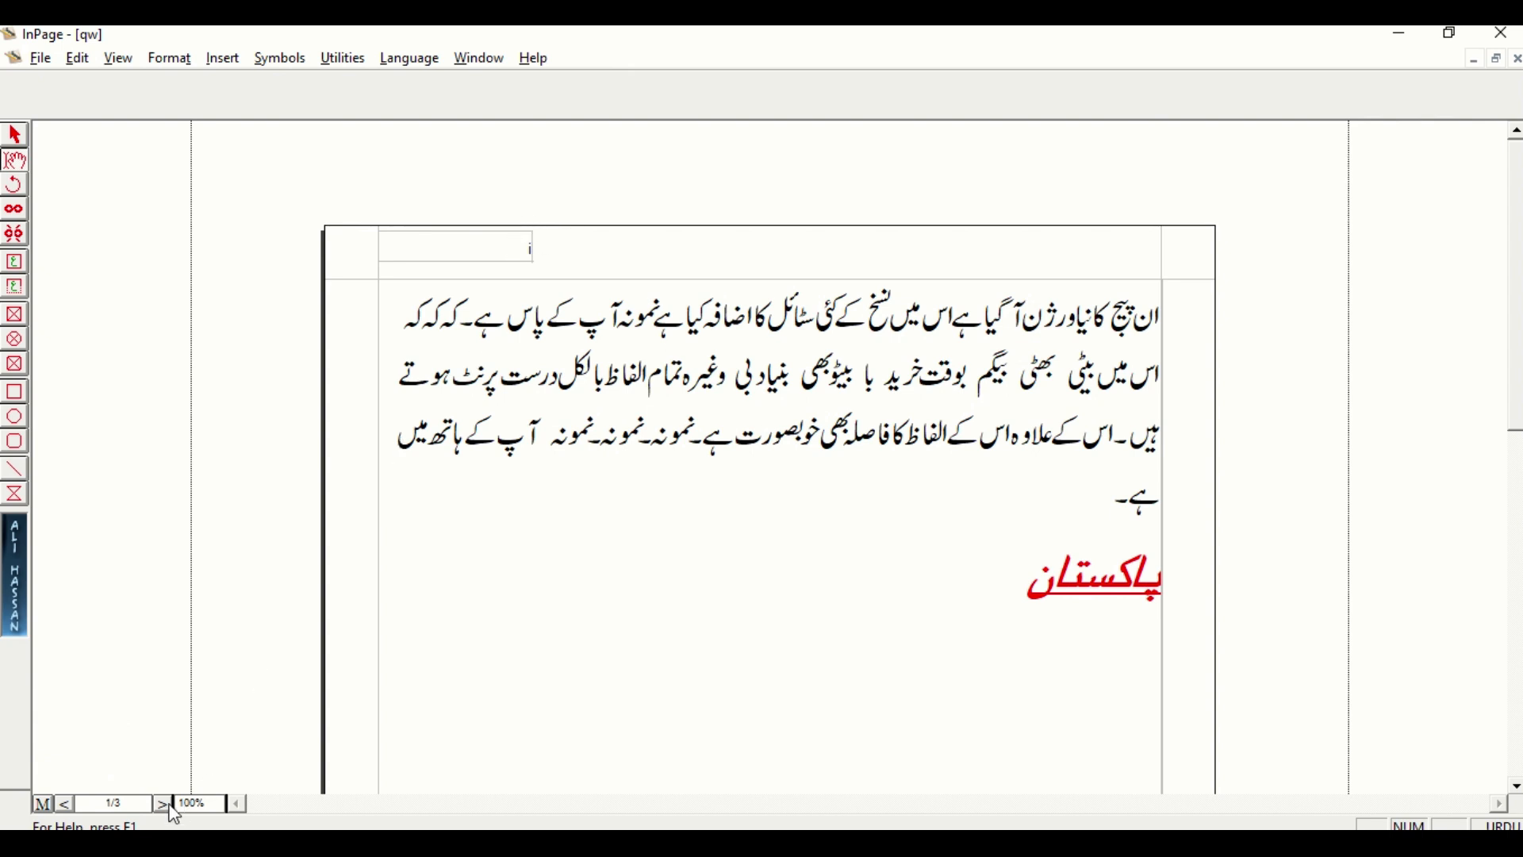
left_click(69, 803)
left_click(161, 803)
left_click(161, 804)
Step: Try to insert the date and time into the body text on the first page
left_click(982, 487)
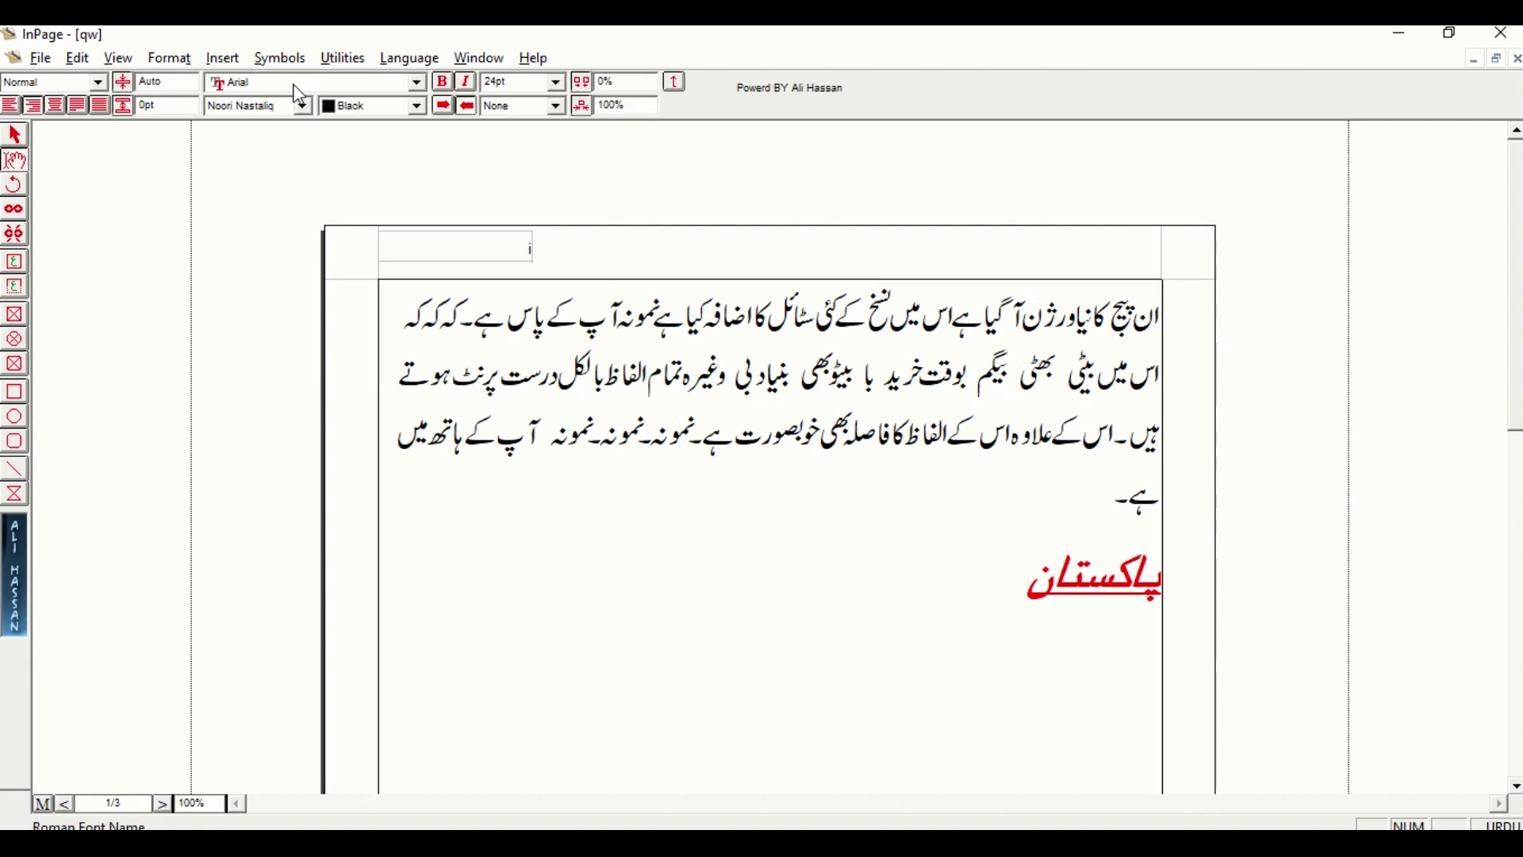
left_click(225, 59)
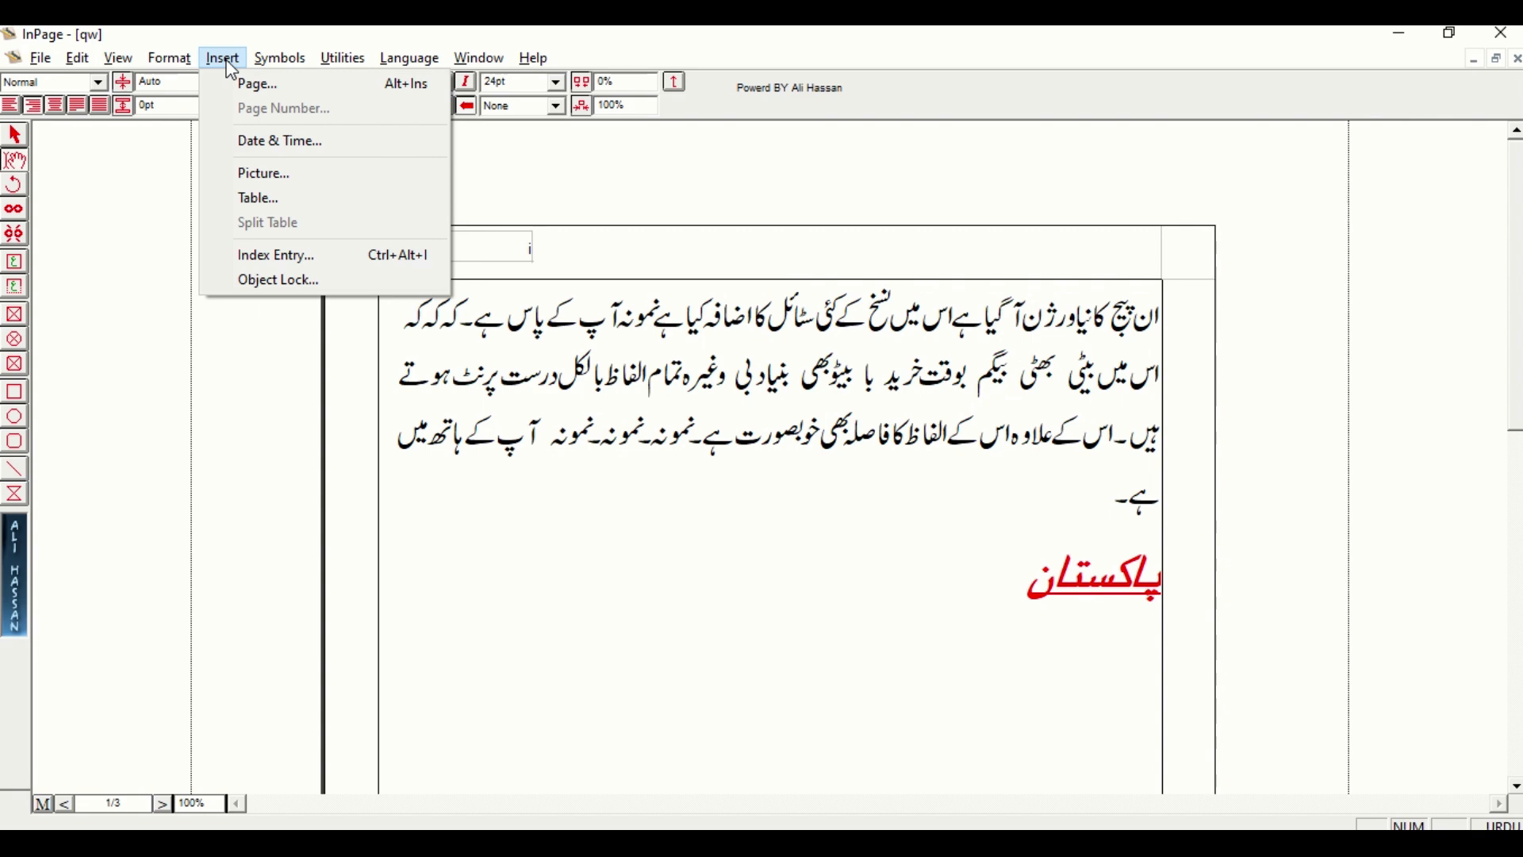
left_click(268, 148)
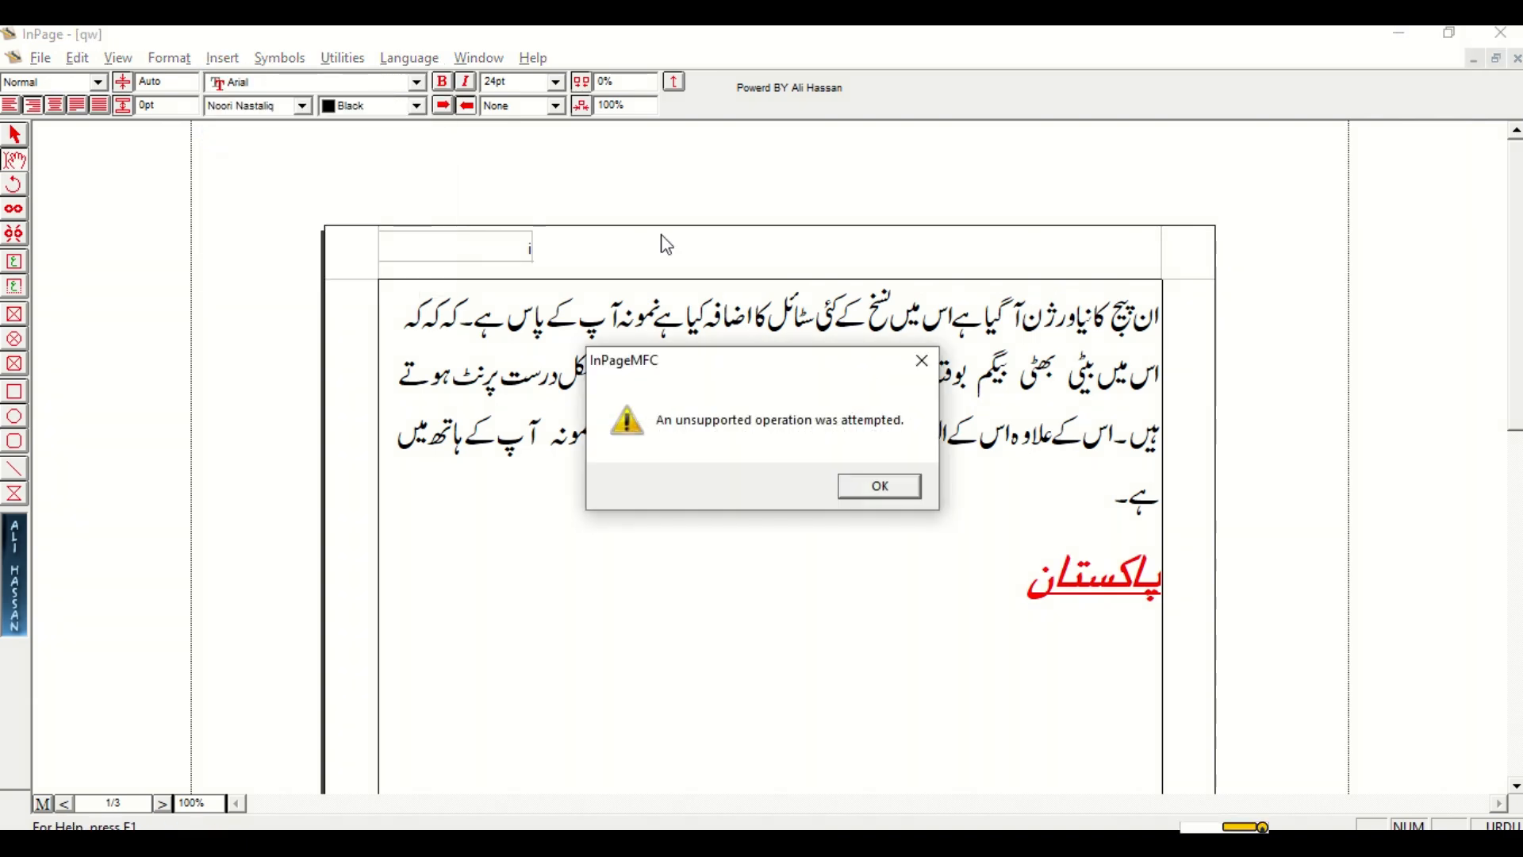
left_click(881, 486)
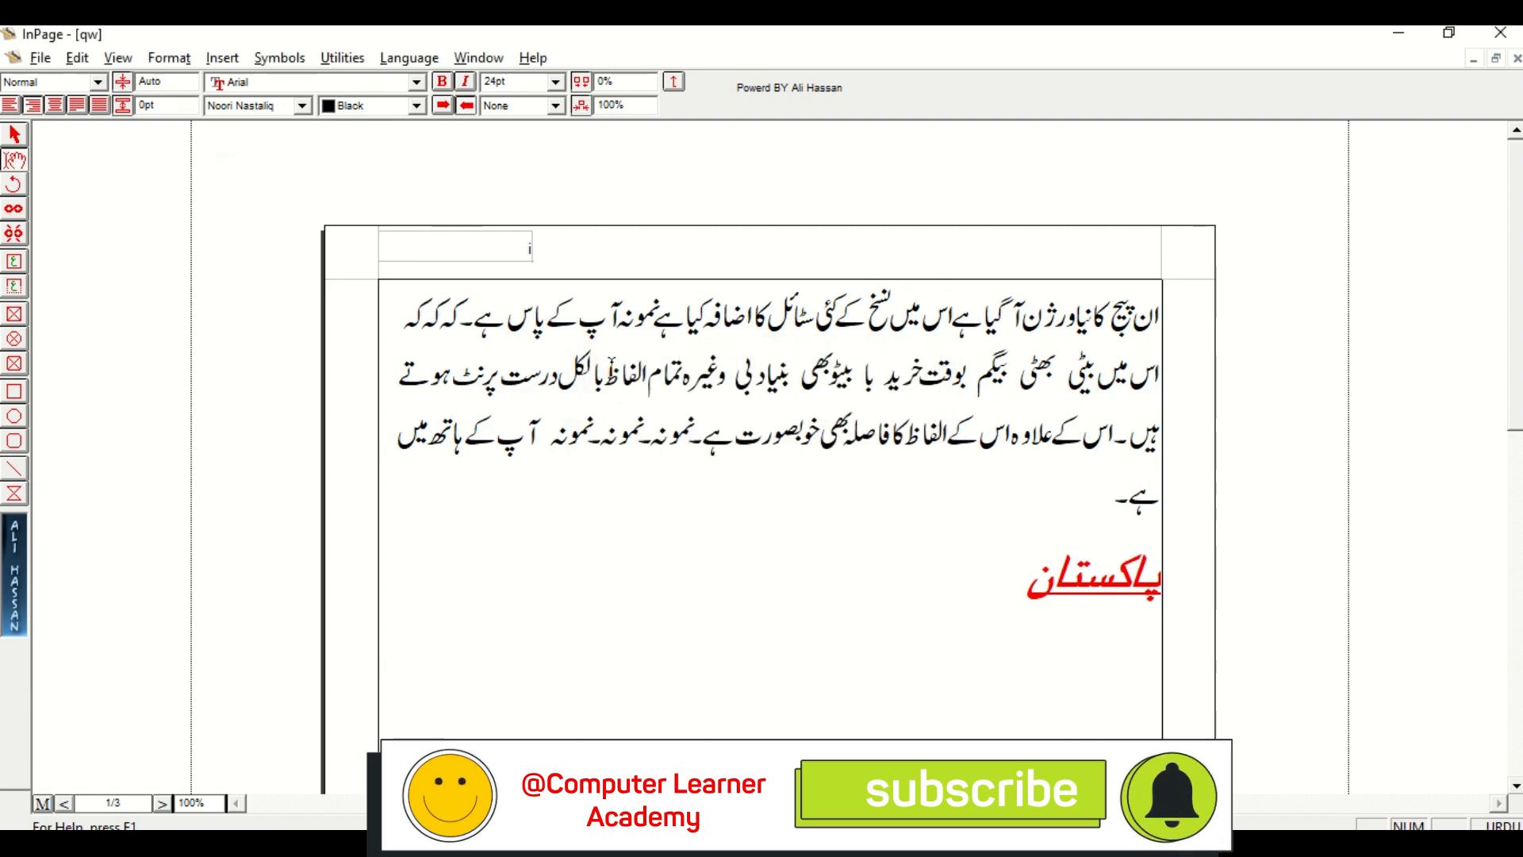
Step: Insert the flag picture "images" from the desktop's Tor Browser folder at the start of the first text line
left_click(222, 58)
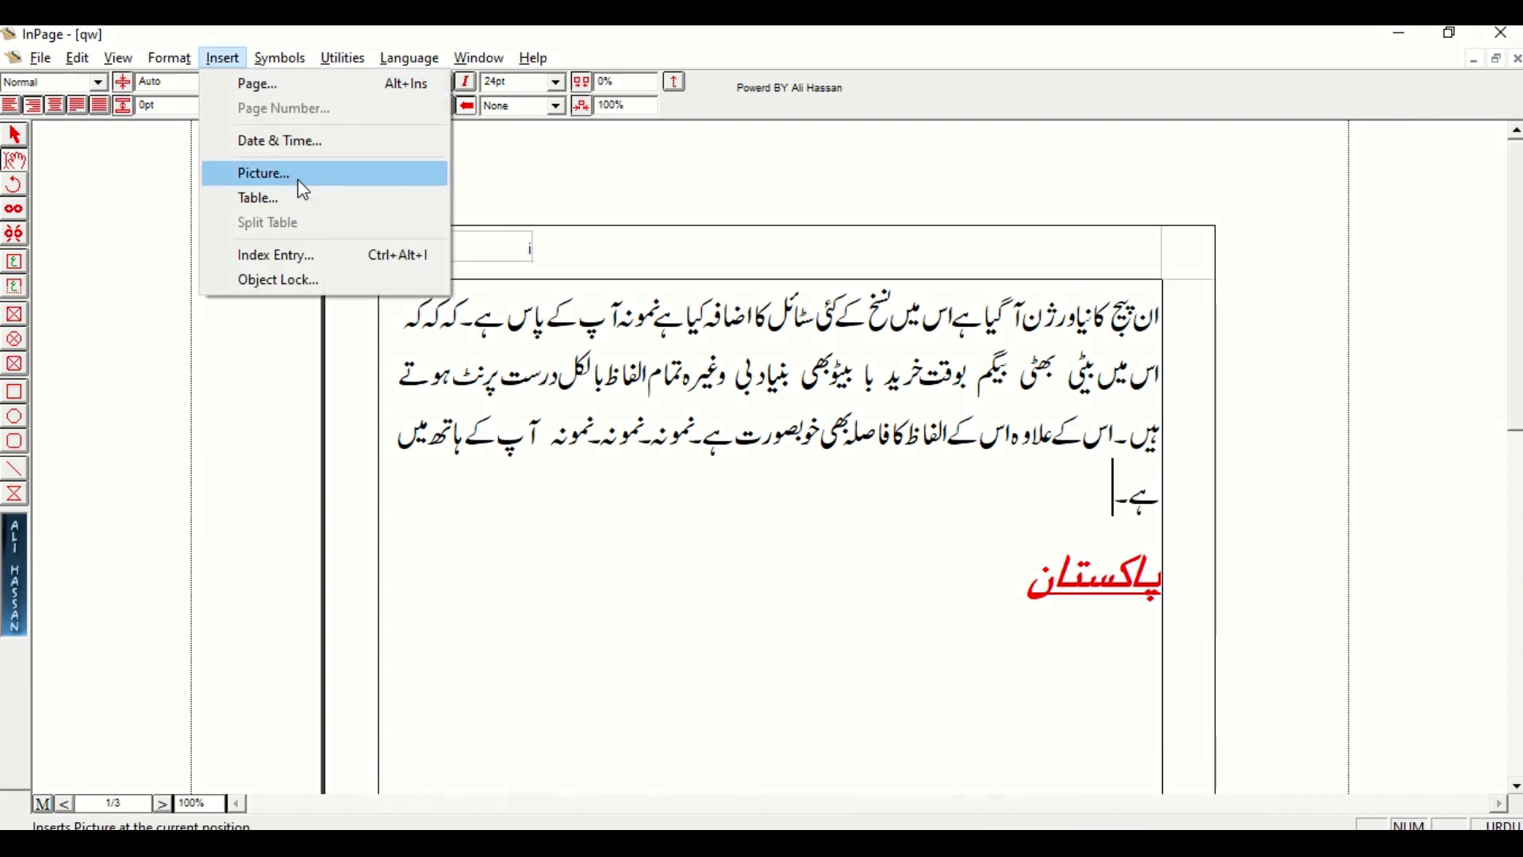
left_click(1159, 317)
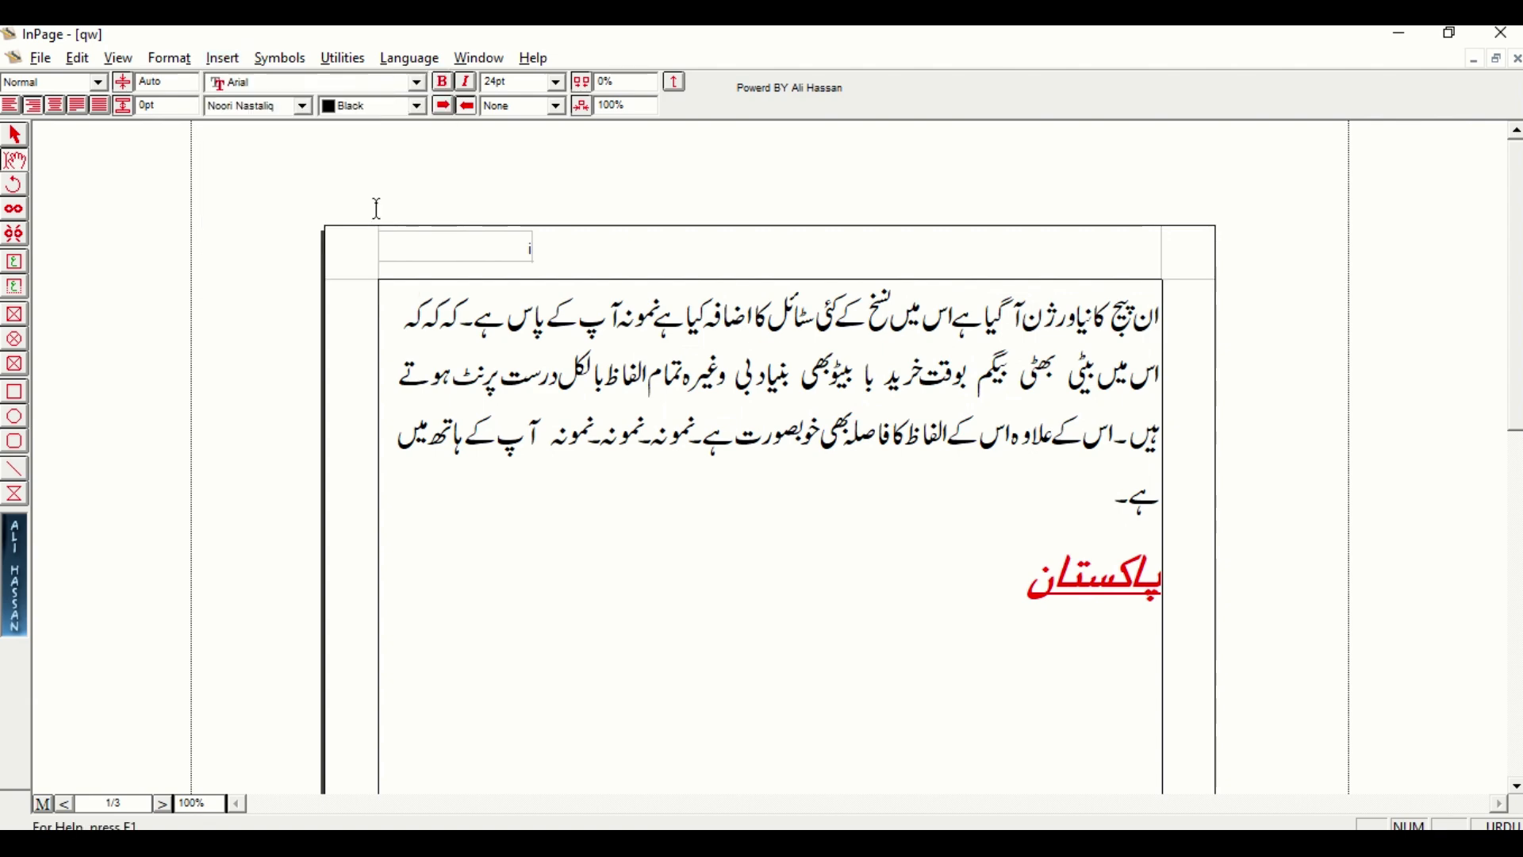
left_click(212, 65)
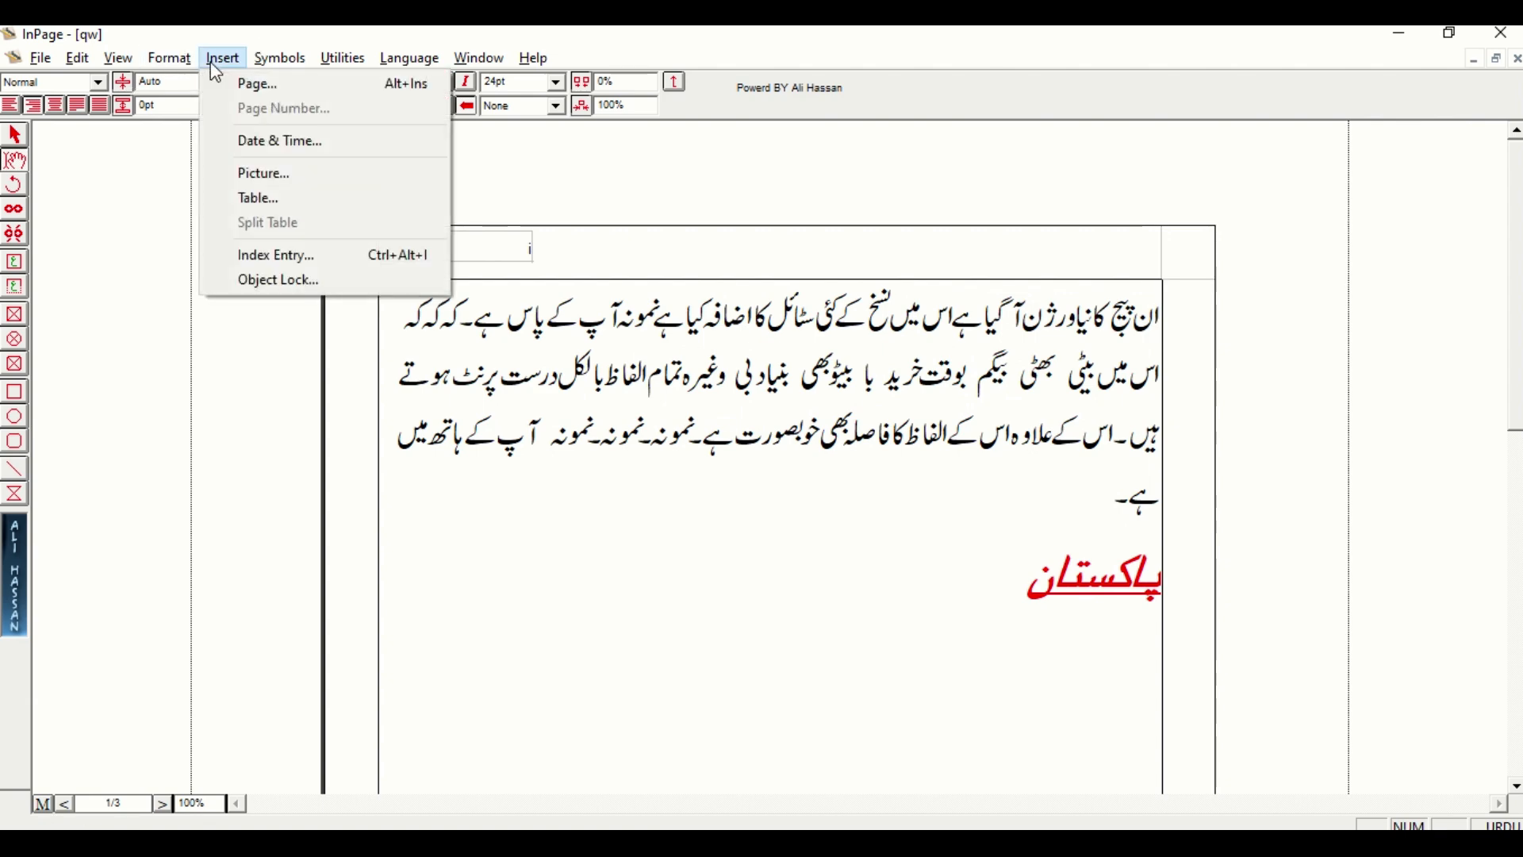
left_click(244, 178)
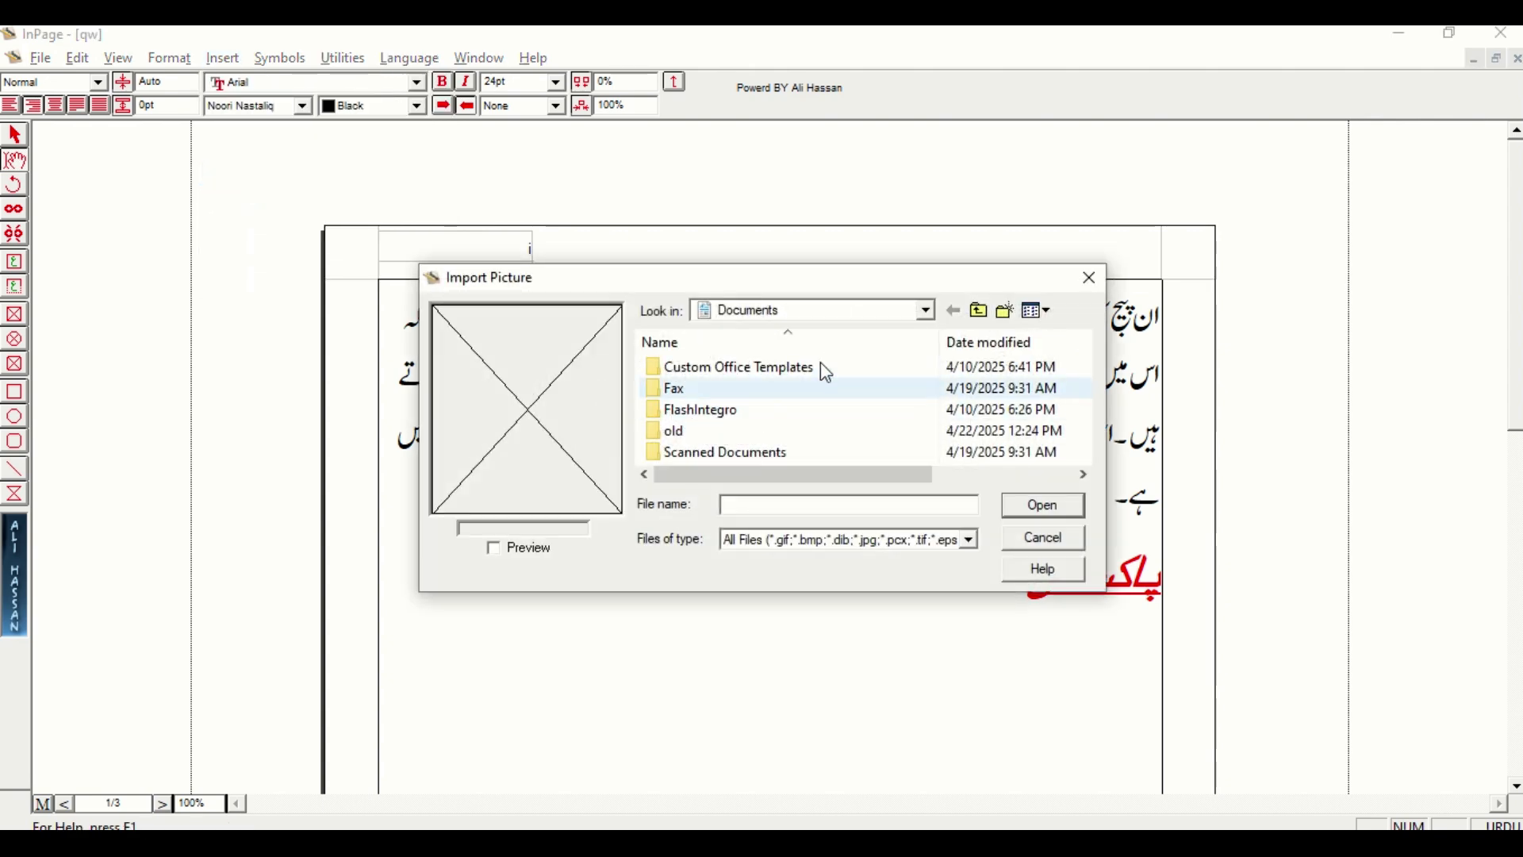
left_click(929, 311)
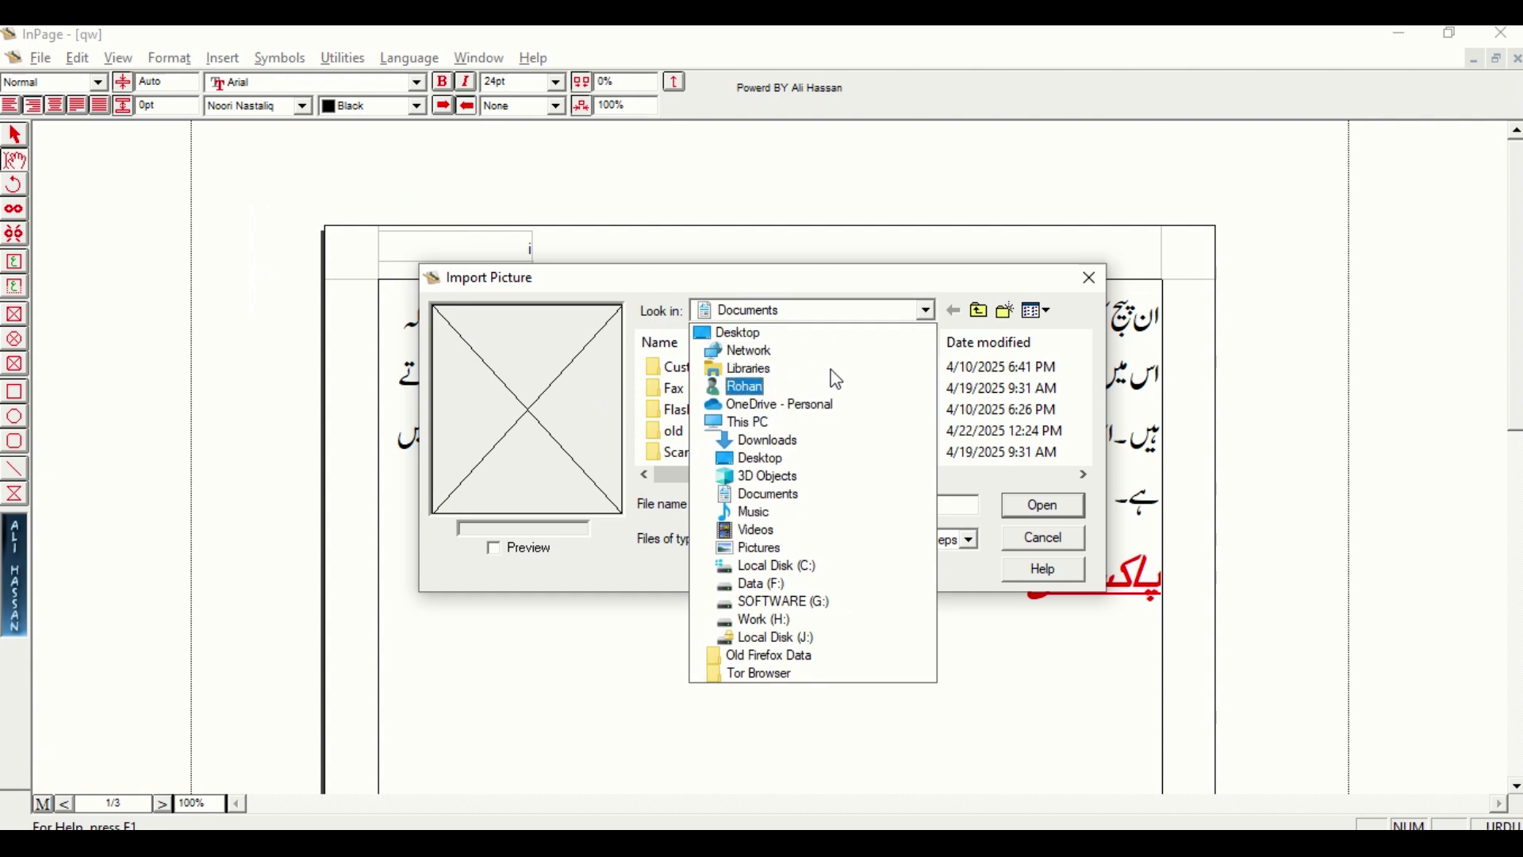
left_click(823, 333)
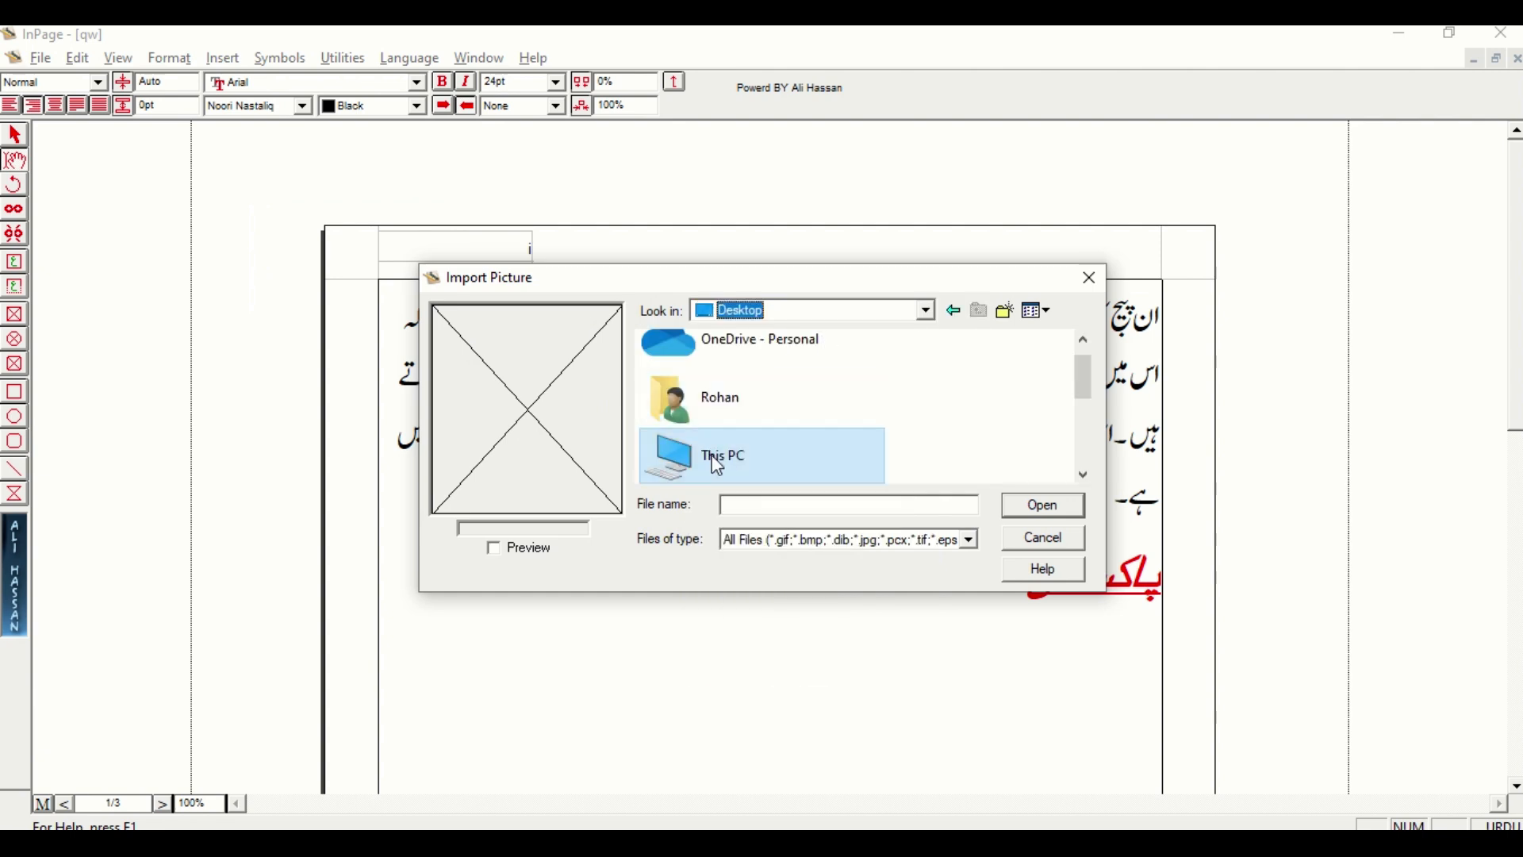
scroll(804, 446, "down", 4)
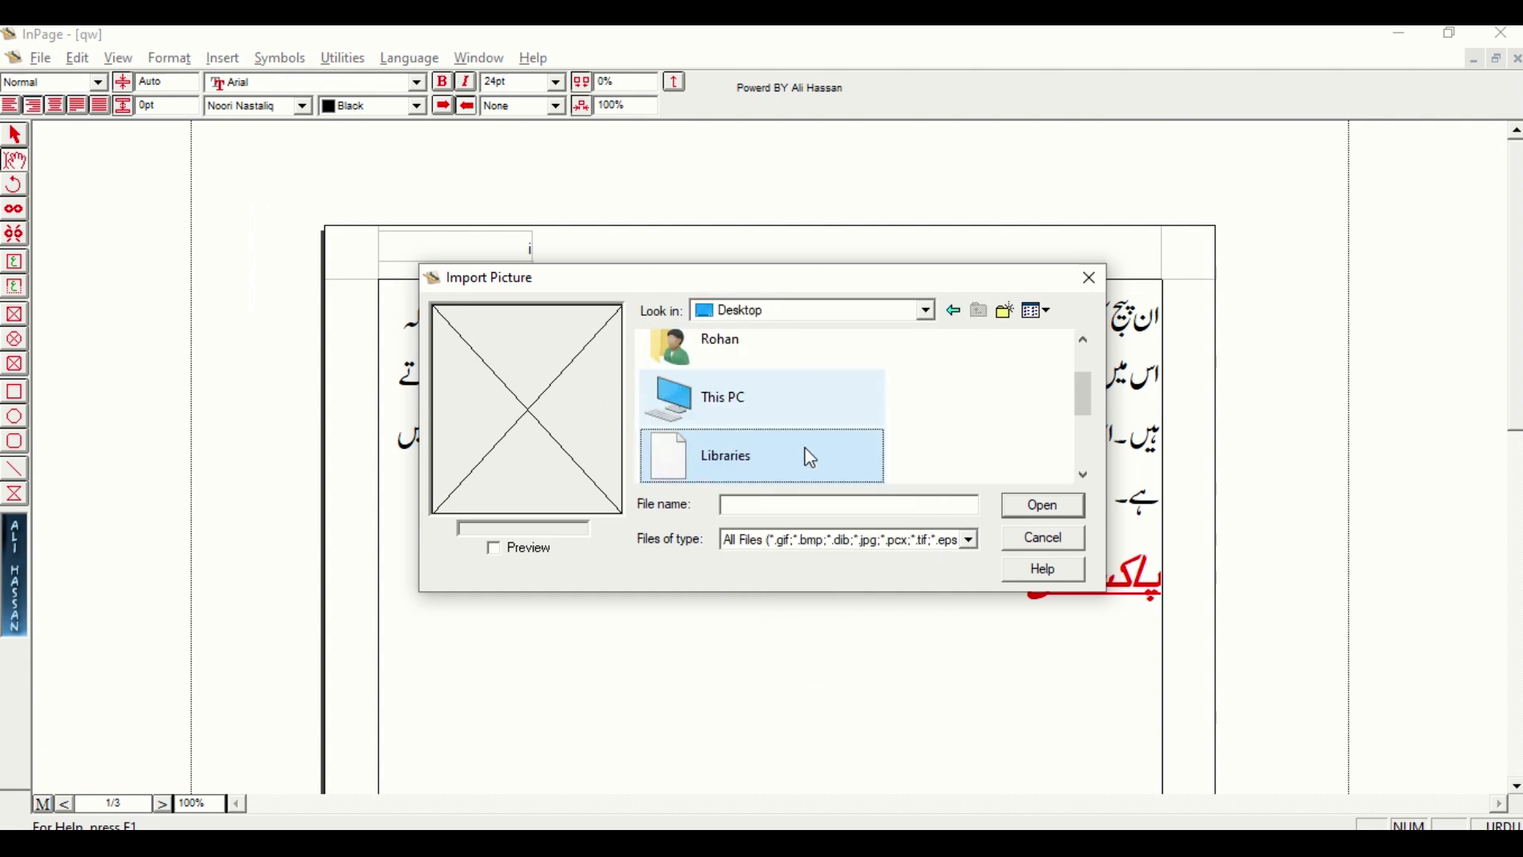
double_click(805, 446)
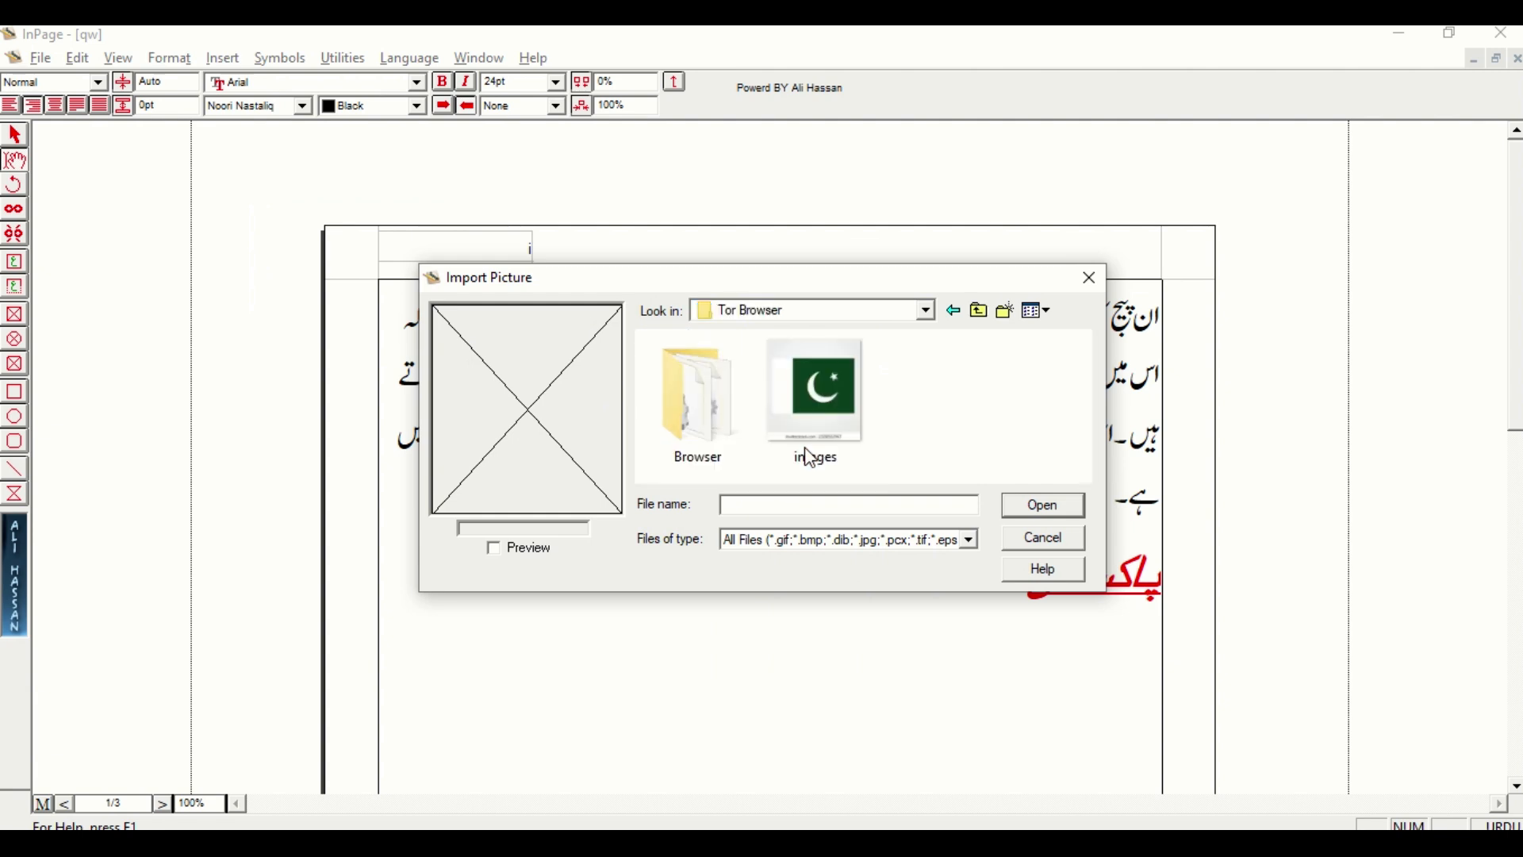
double_click(821, 396)
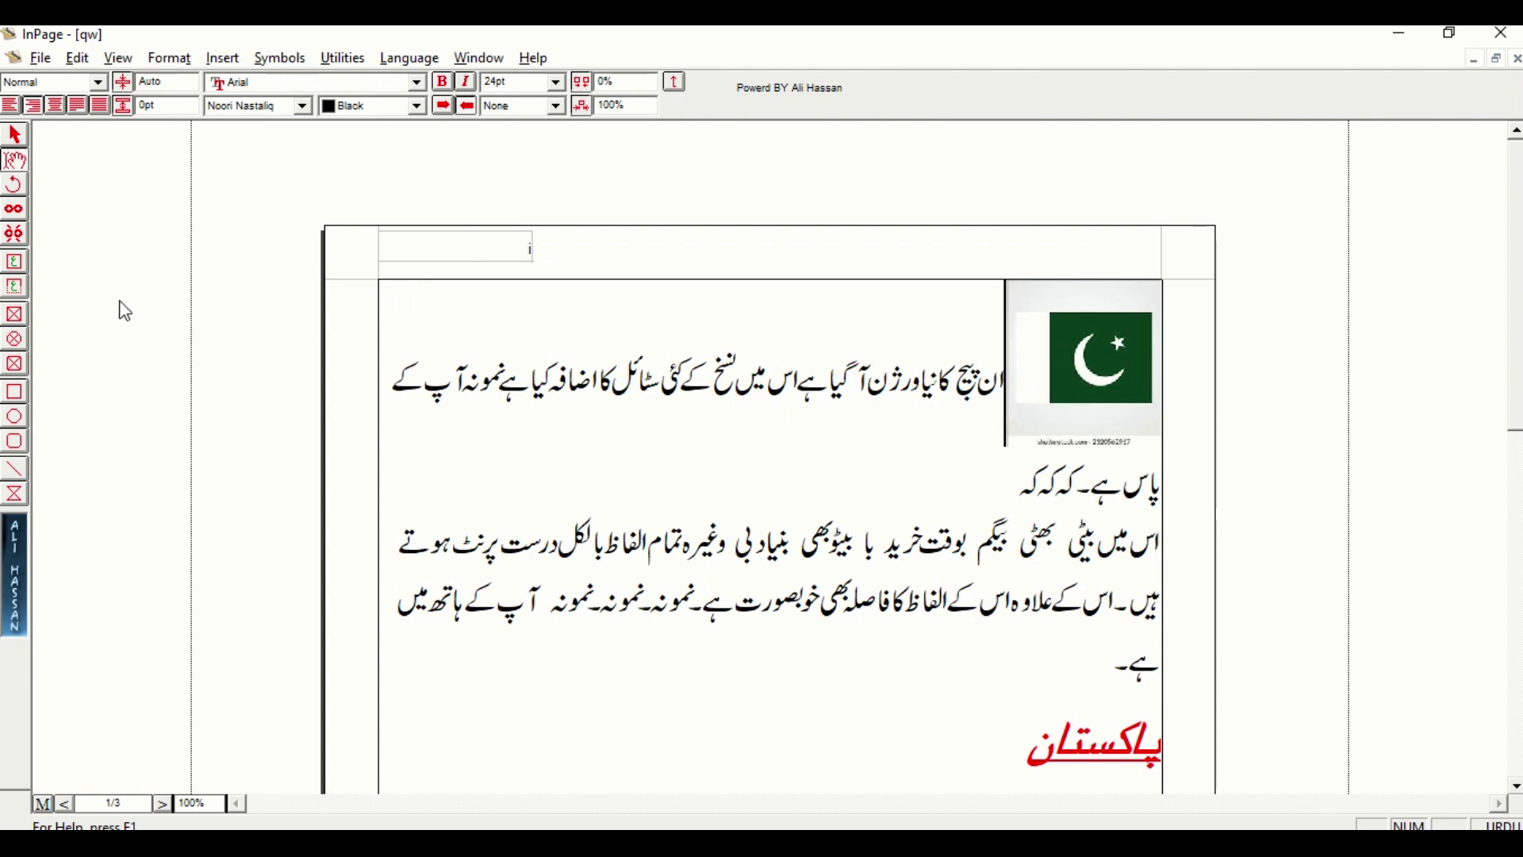
left_click(14, 135)
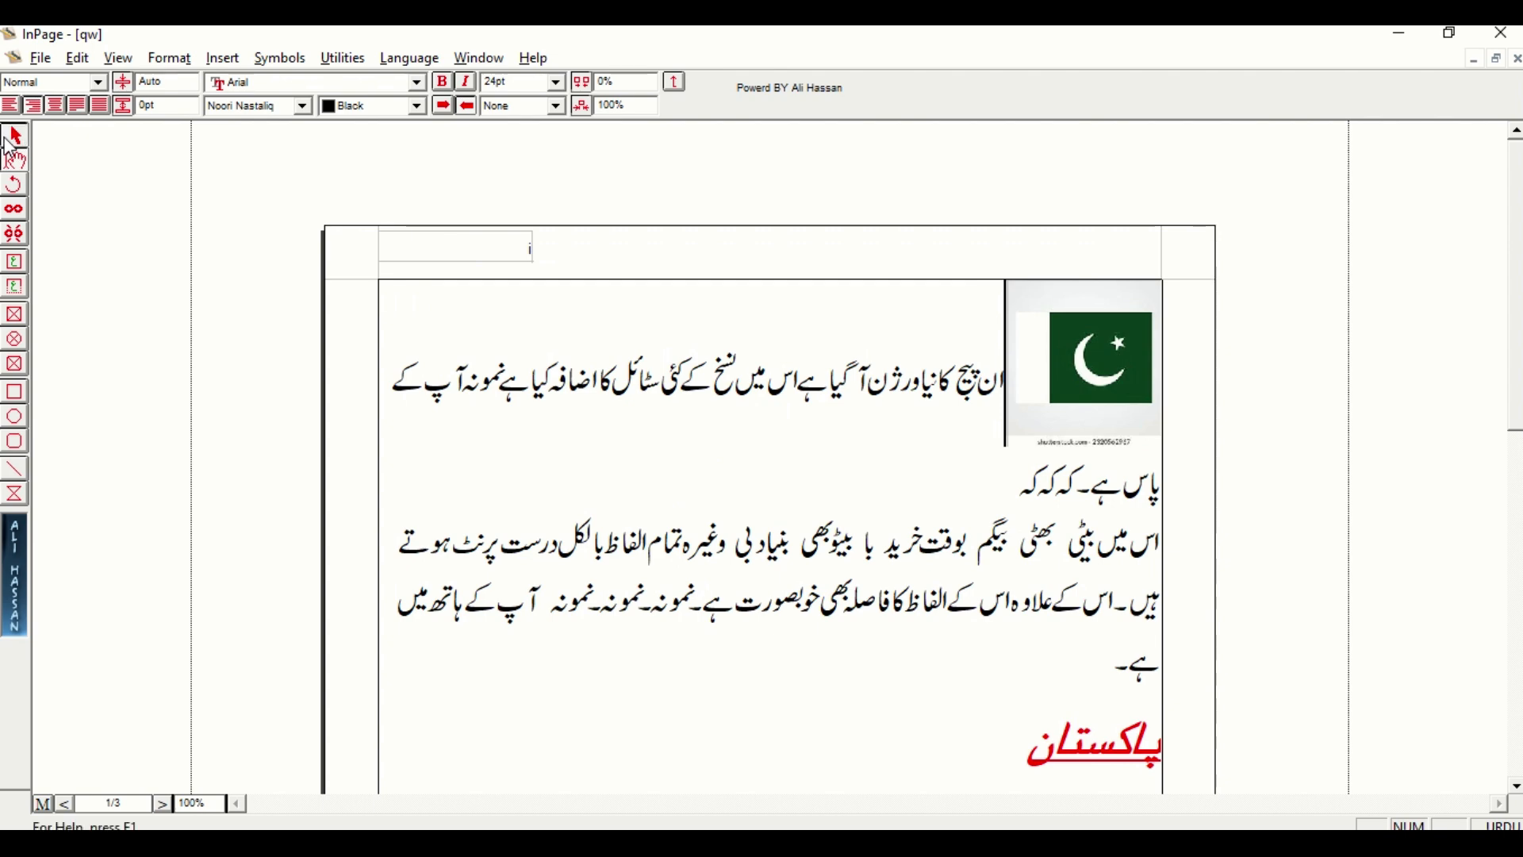
left_click(1004, 375)
double_click(1083, 381)
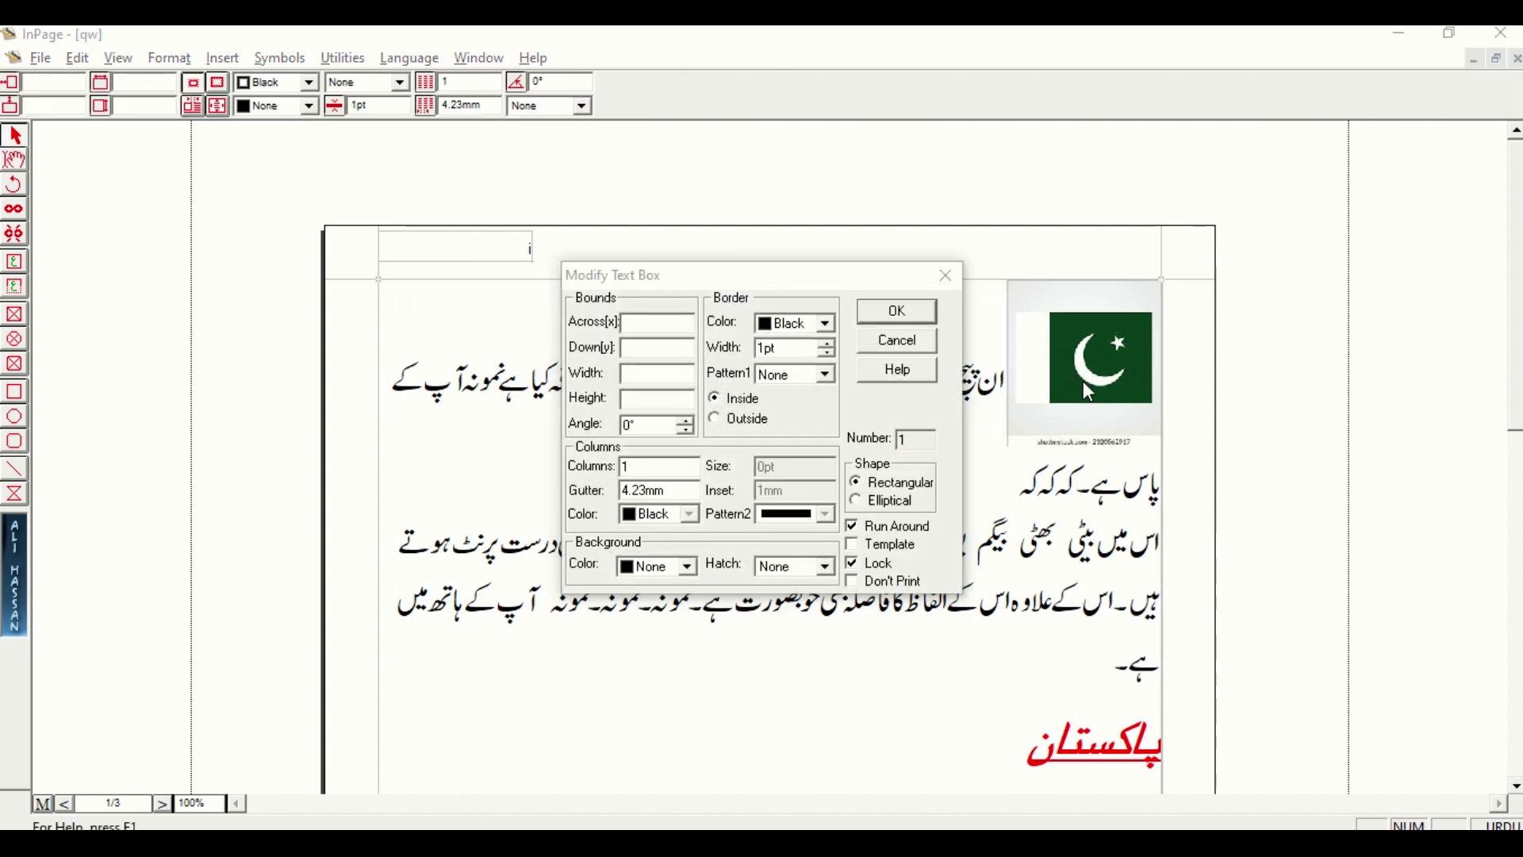
key("Escape")
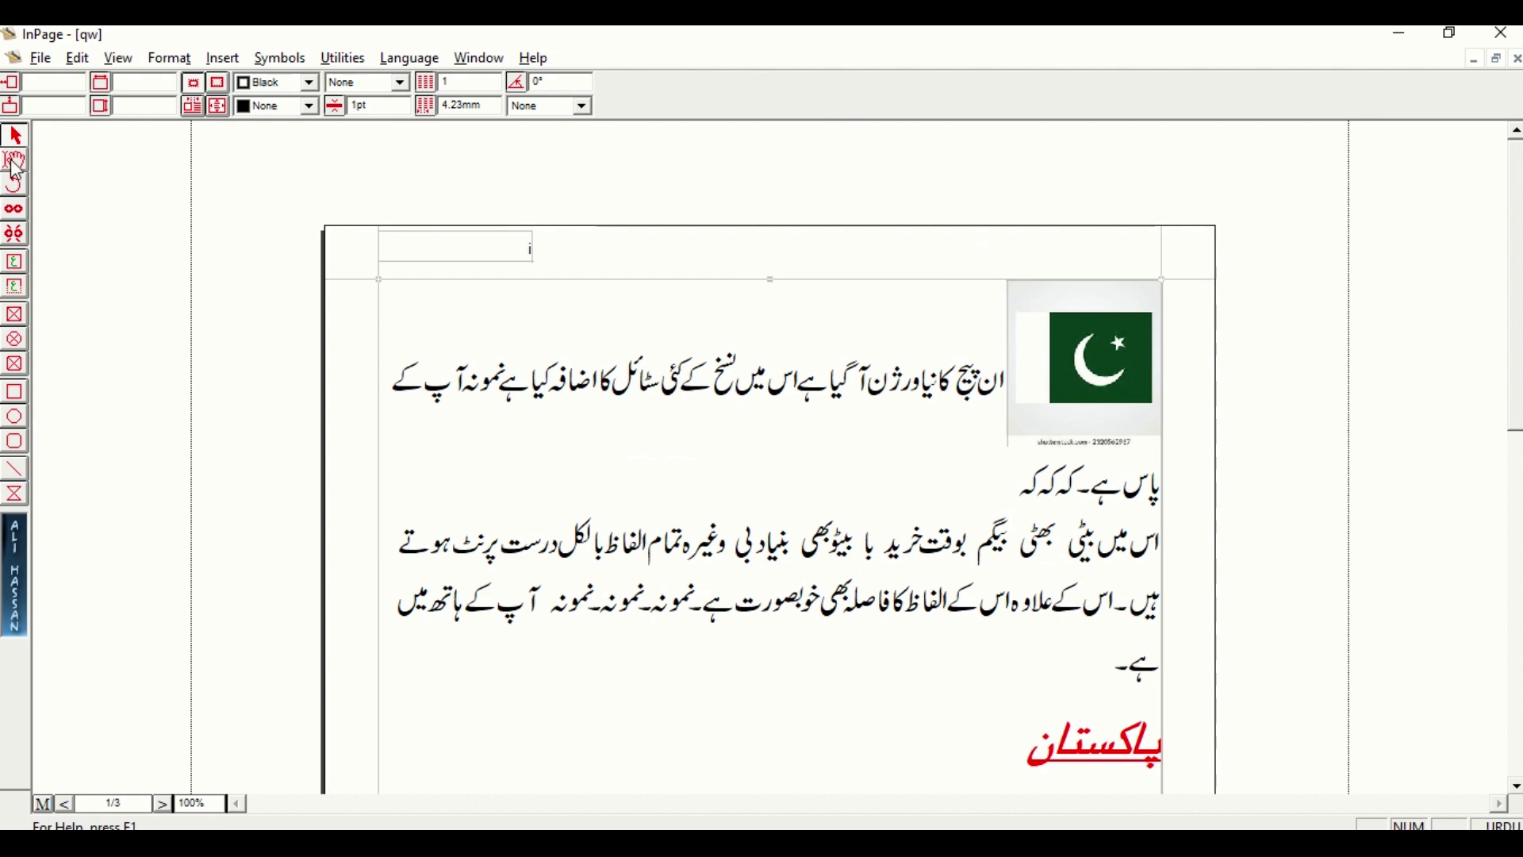
left_click(14, 160)
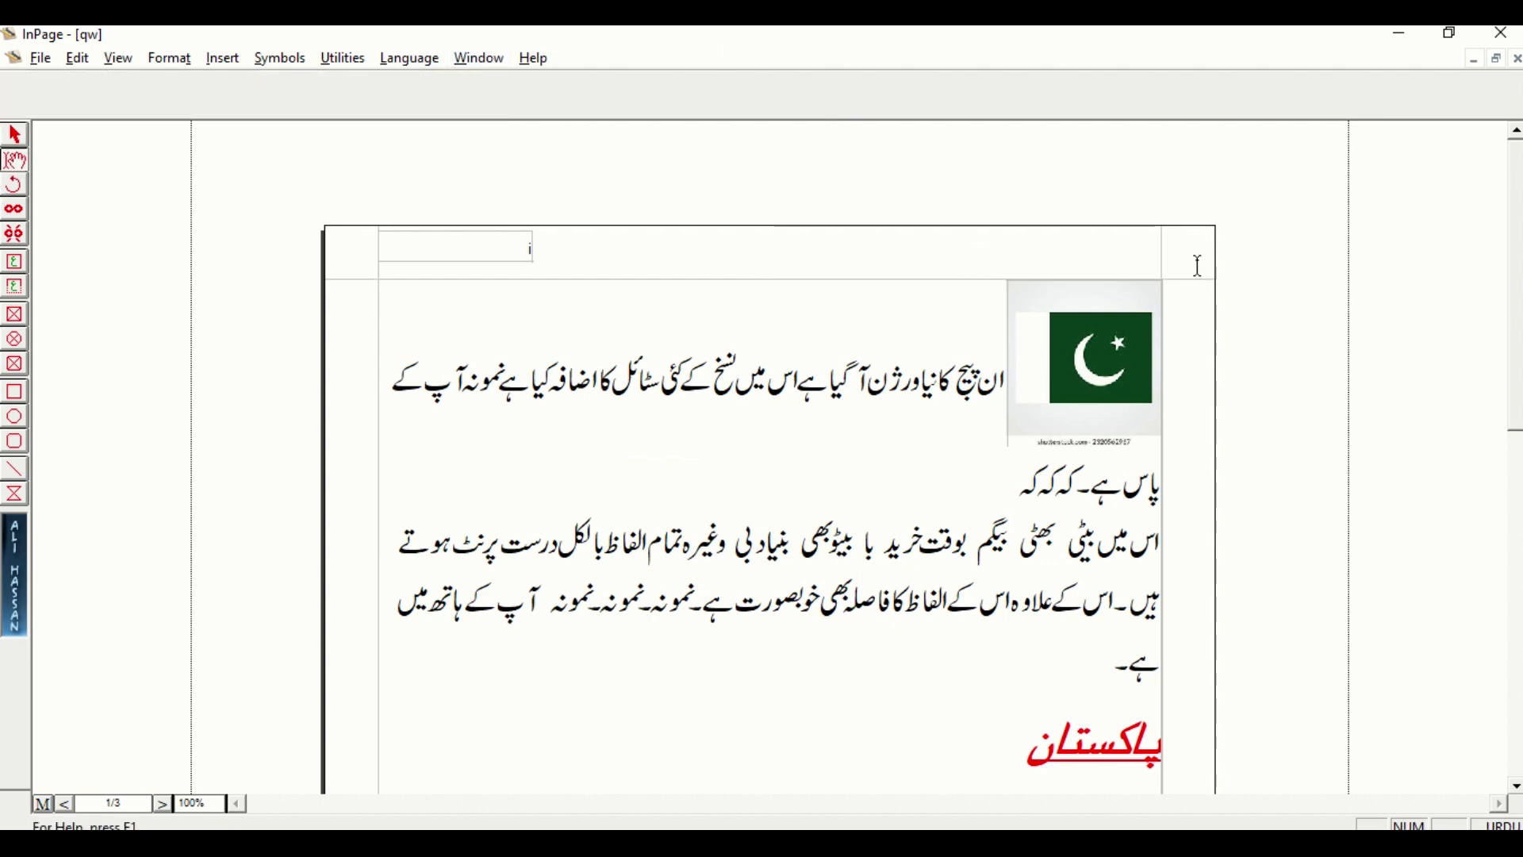
Step: Delete the flag picture from the start of the first text line
left_click(1007, 391)
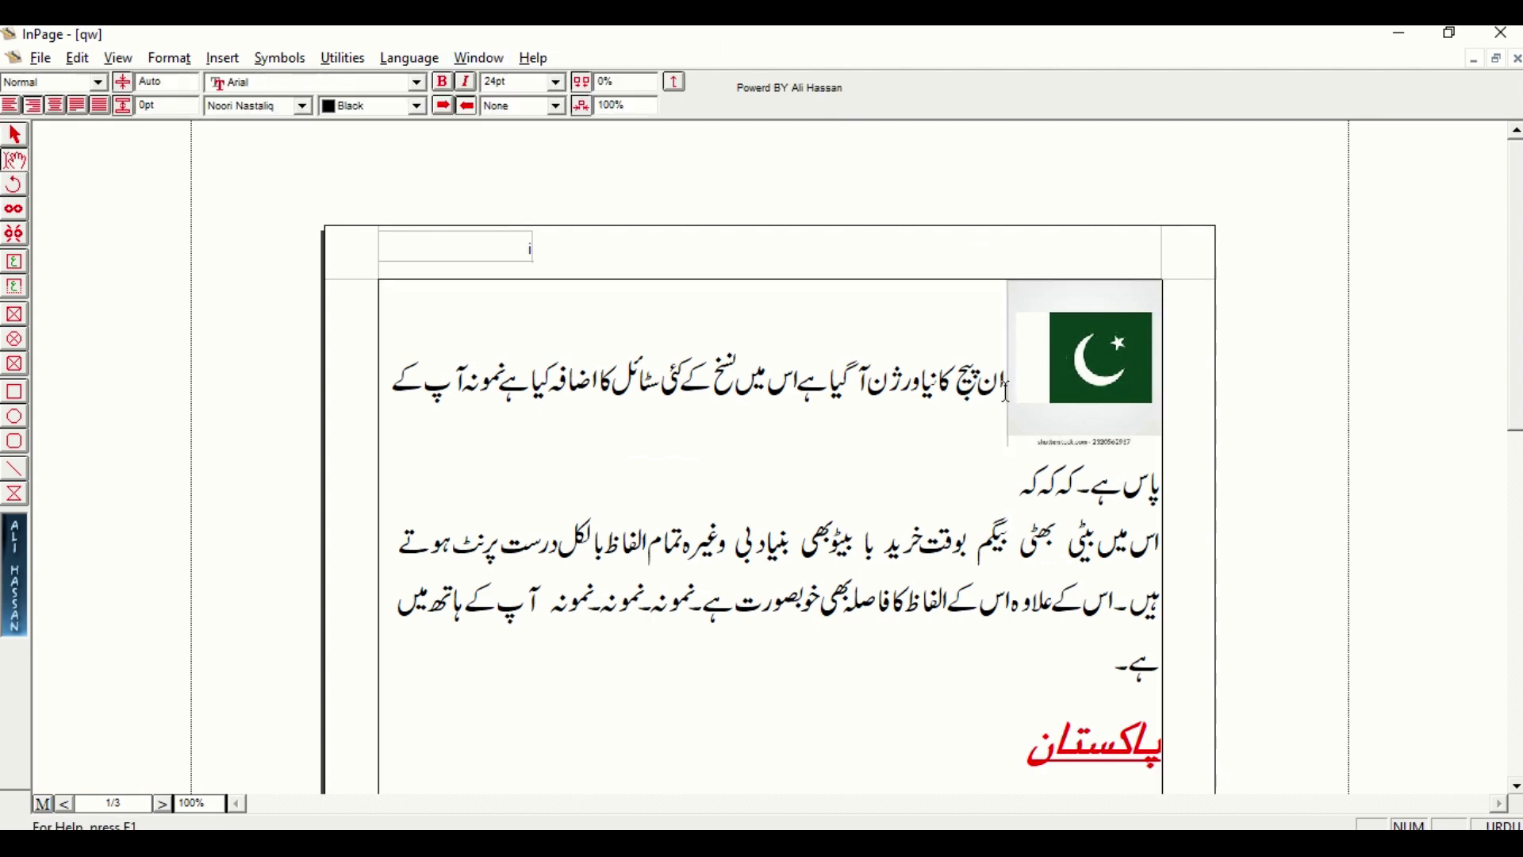
key("BackSpace")
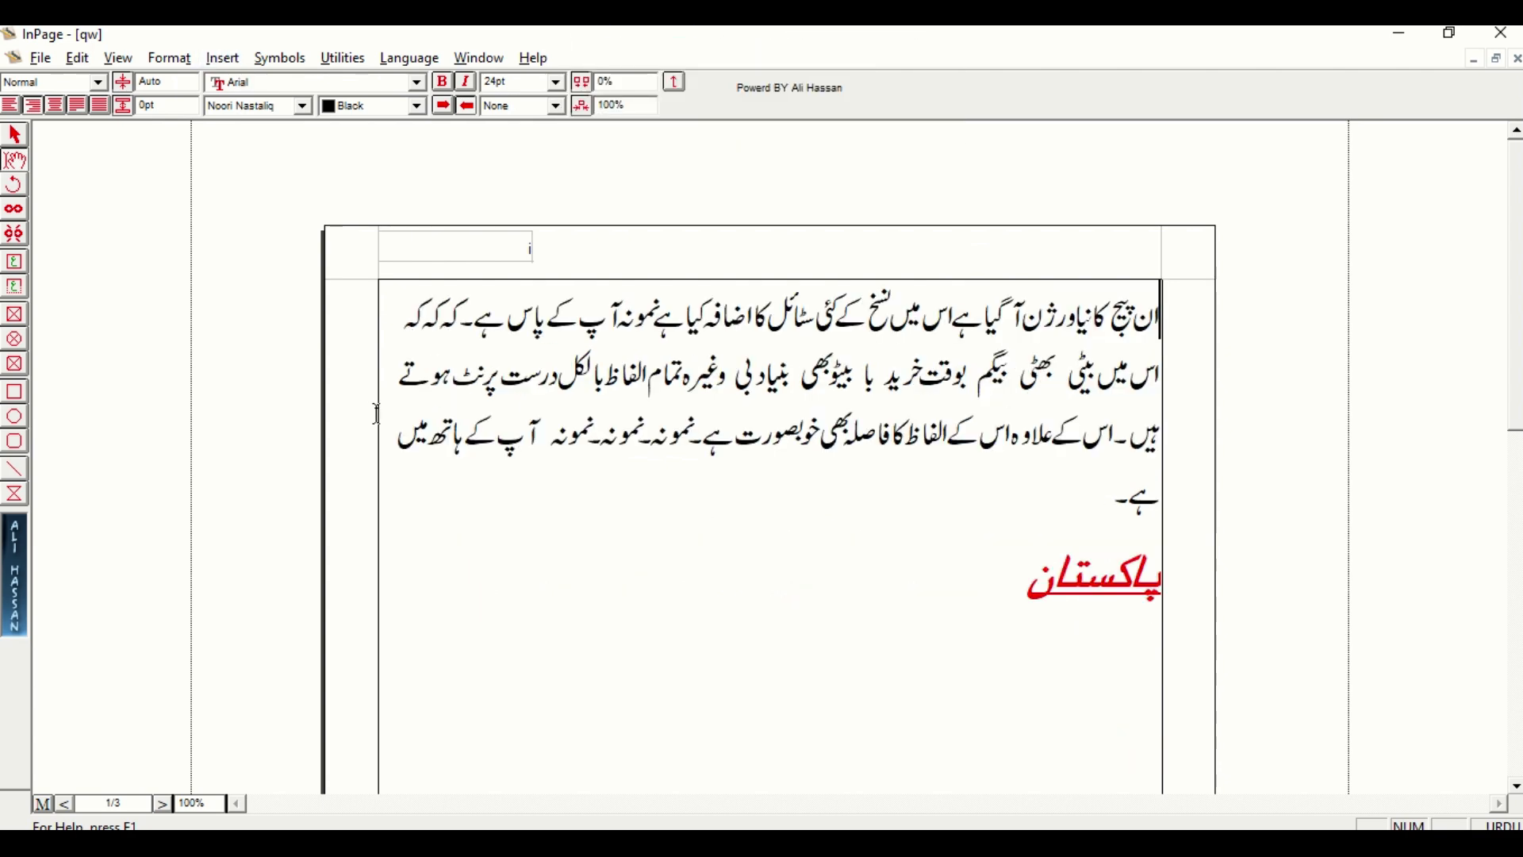
Step: Insert a table with 1 row, 2 columns and Auto column width above the first paragraph
left_click(224, 58)
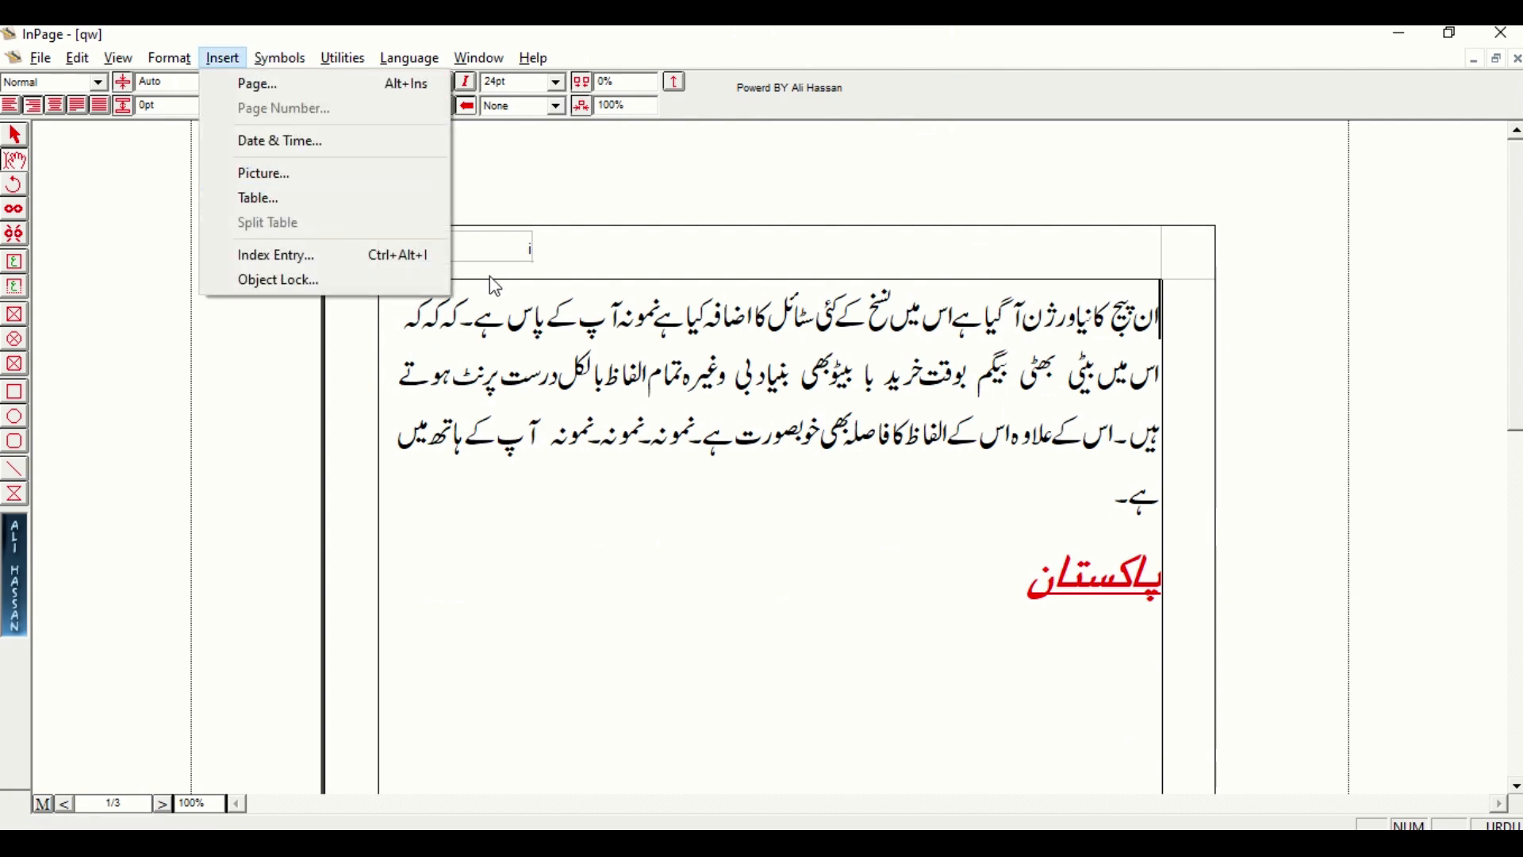
left_click(343, 58)
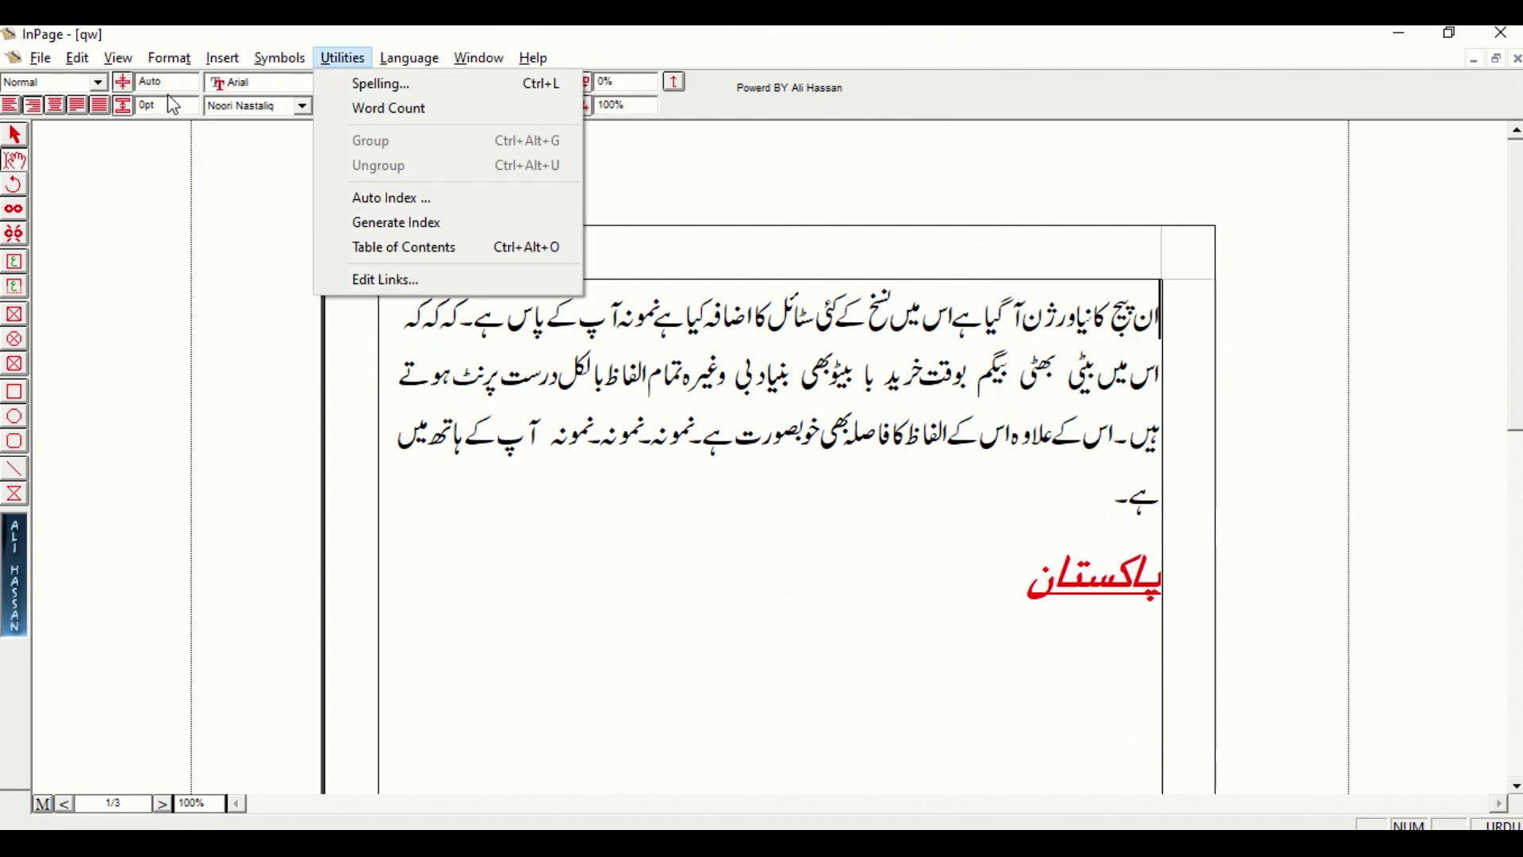
left_click(224, 58)
left_click(289, 205)
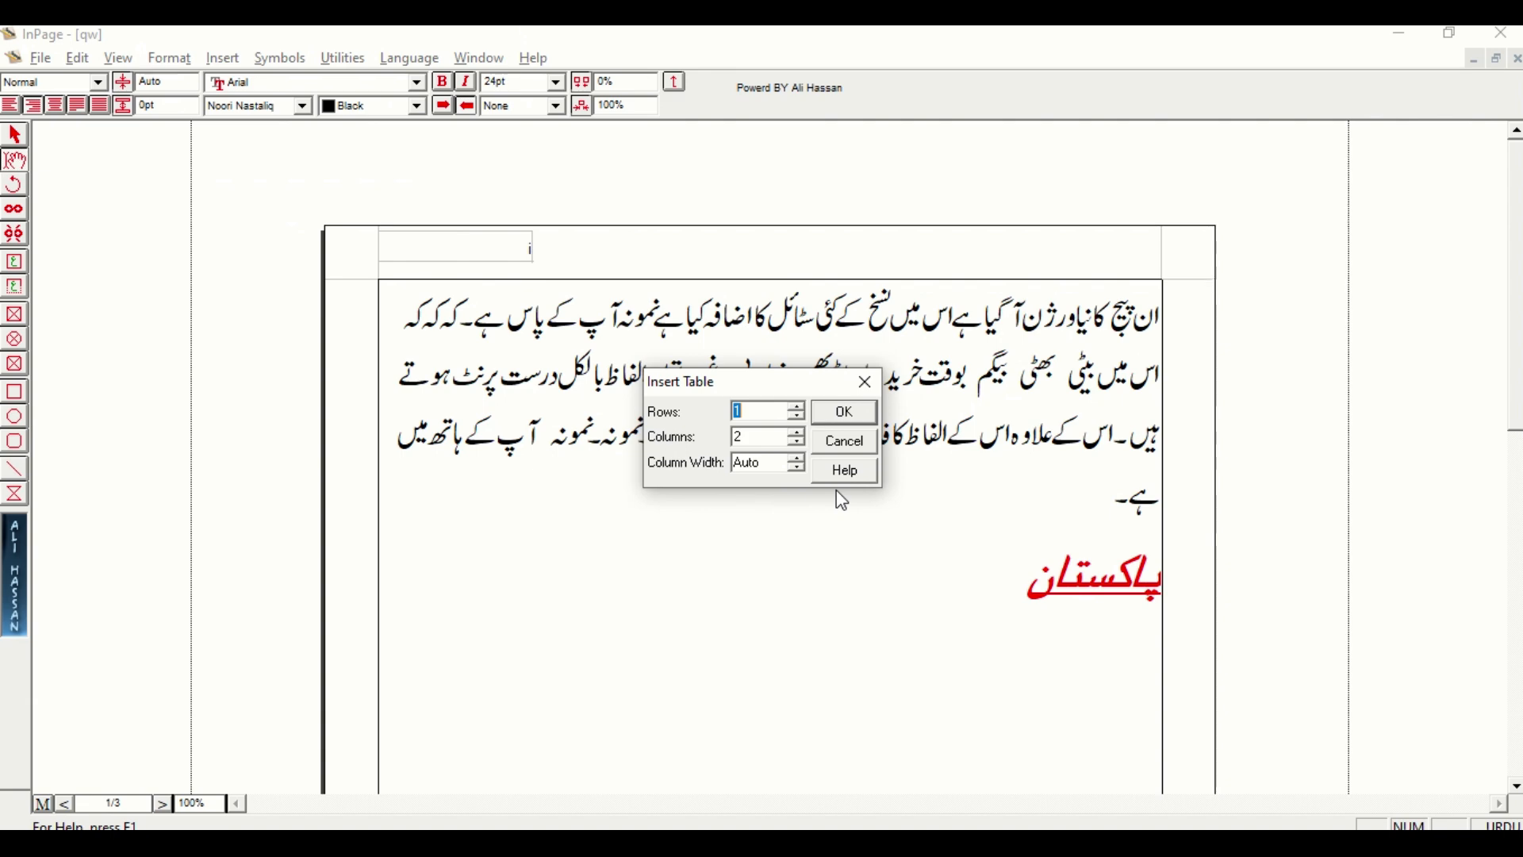
left_click(846, 412)
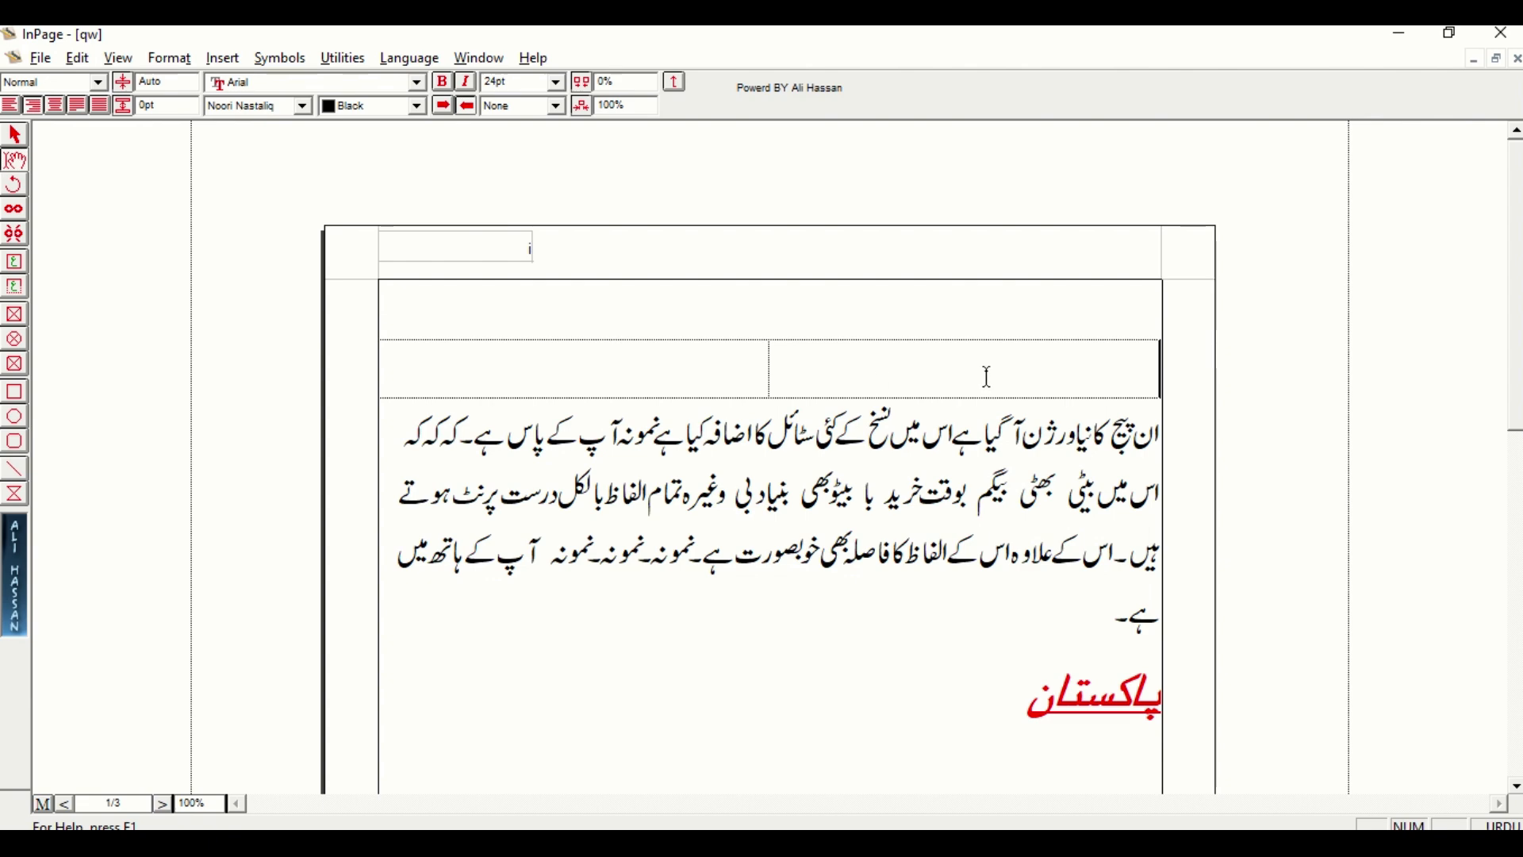
Step: Format both table cells with a black border in the diamond-dotted style, 3pt wide
left_click(620, 368)
right_click(621, 365)
left_click(900, 375)
left_click_drag(772, 358, 691, 369)
right_click(699, 347)
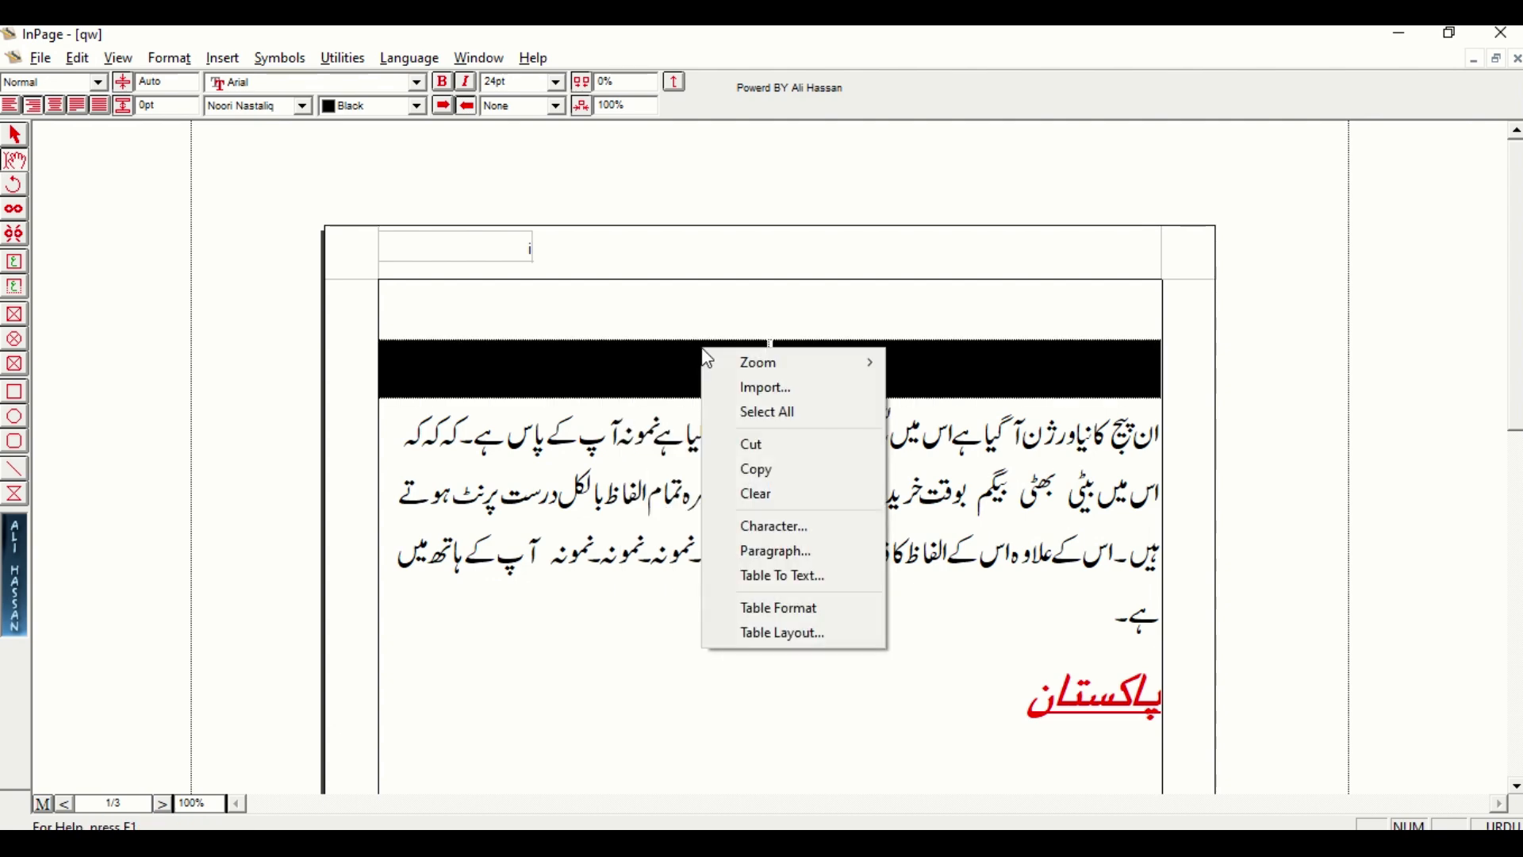
left_click(825, 616)
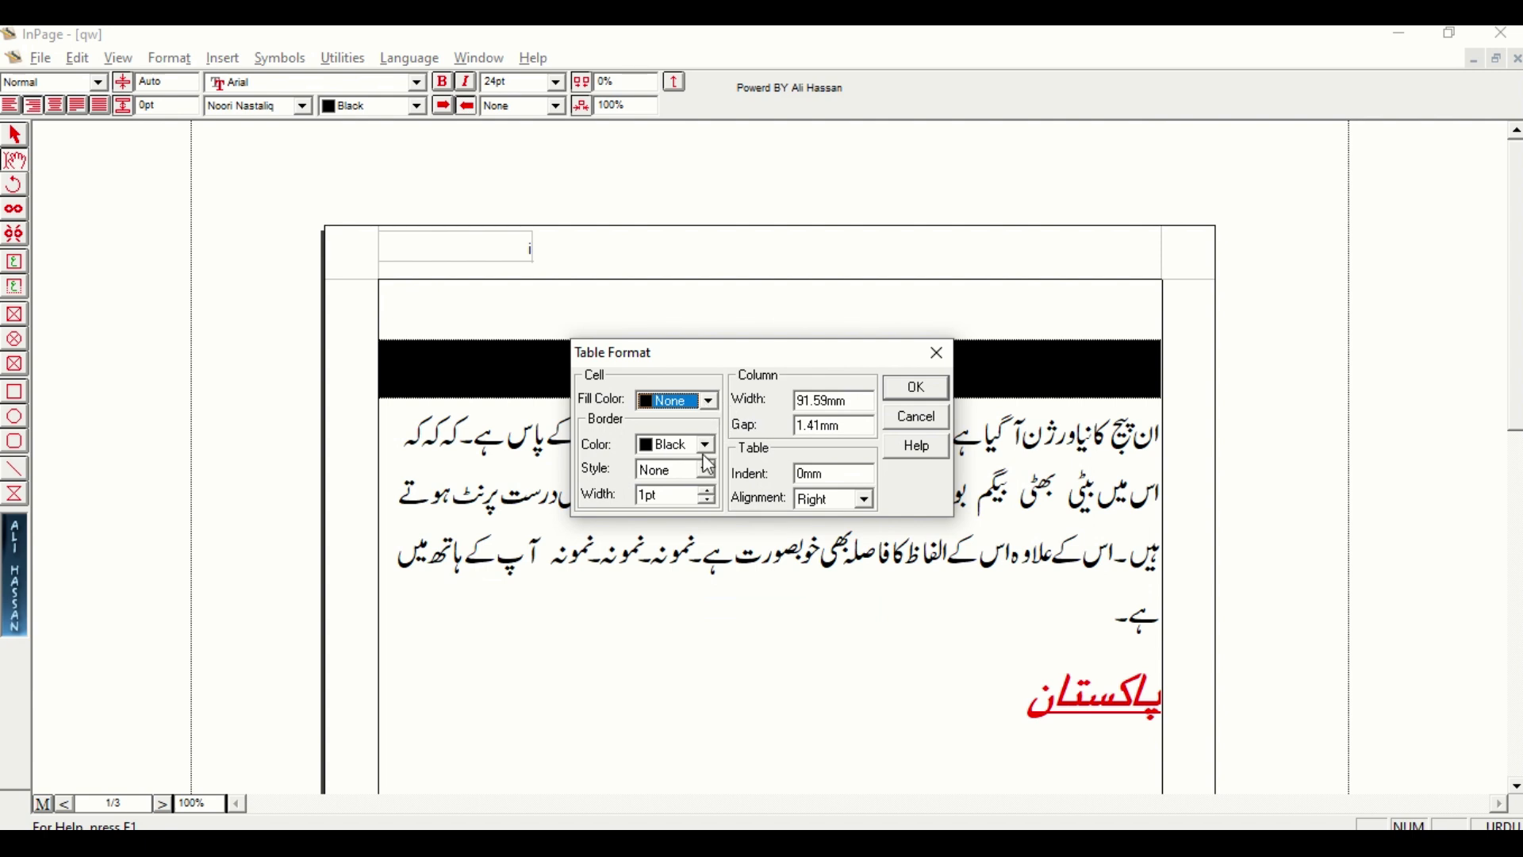
left_click(703, 446)
left_click(703, 446)
left_click(706, 473)
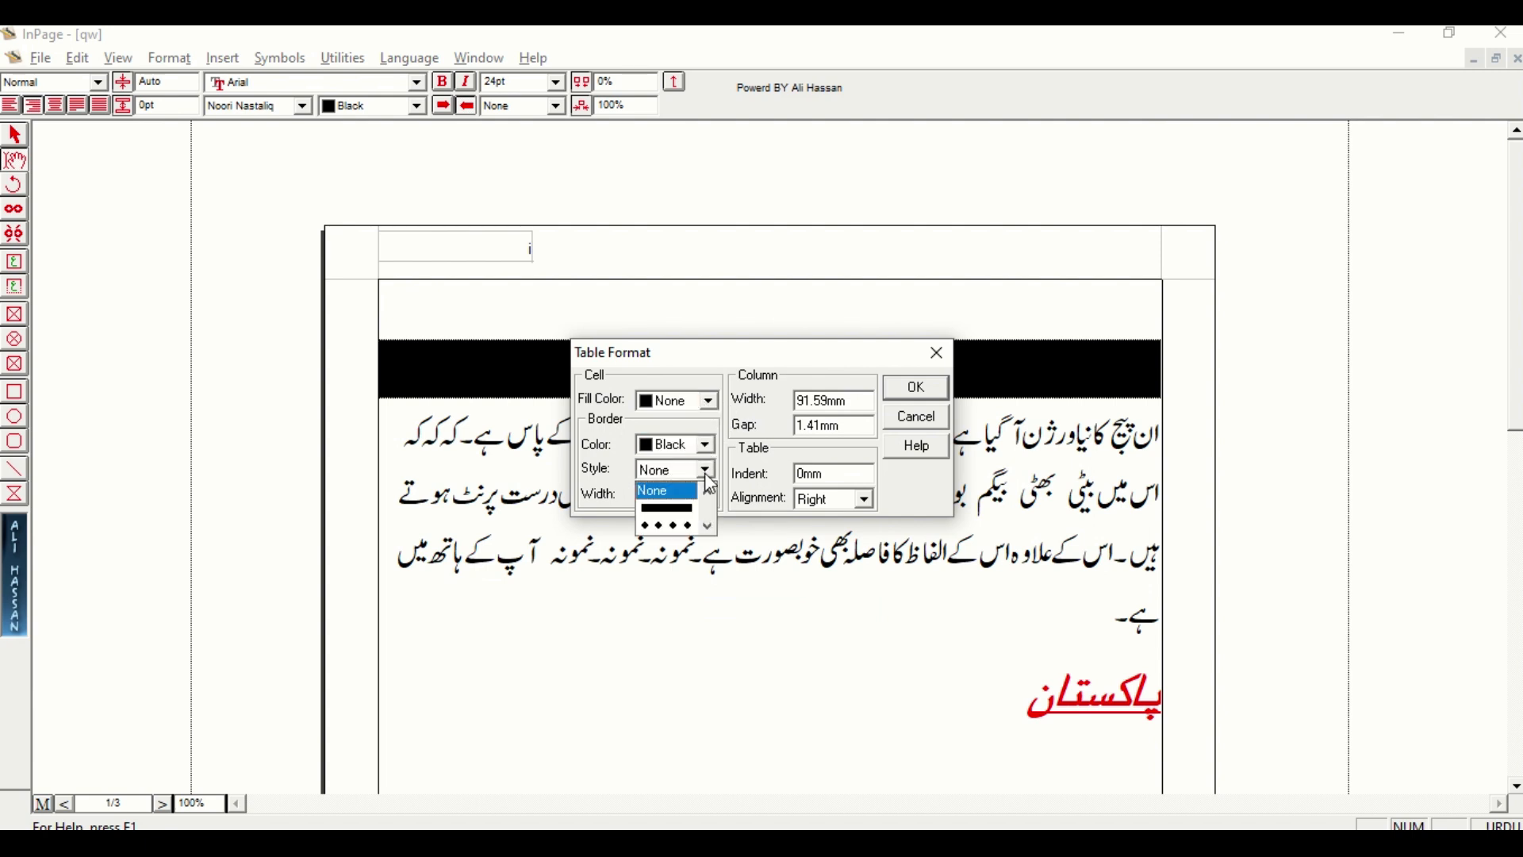
left_click(686, 520)
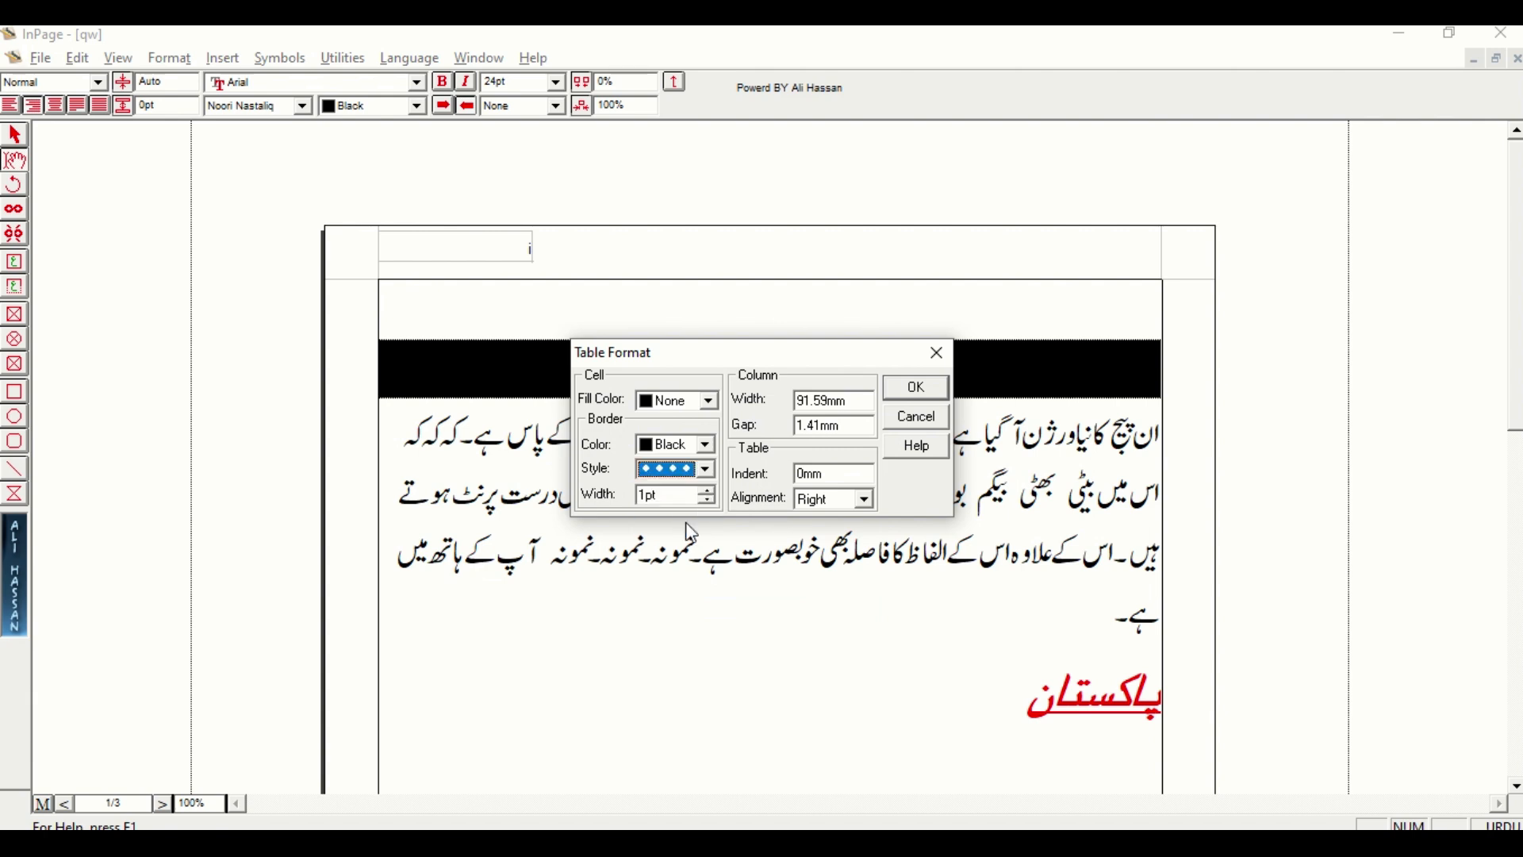
left_click(710, 492)
left_click(710, 492)
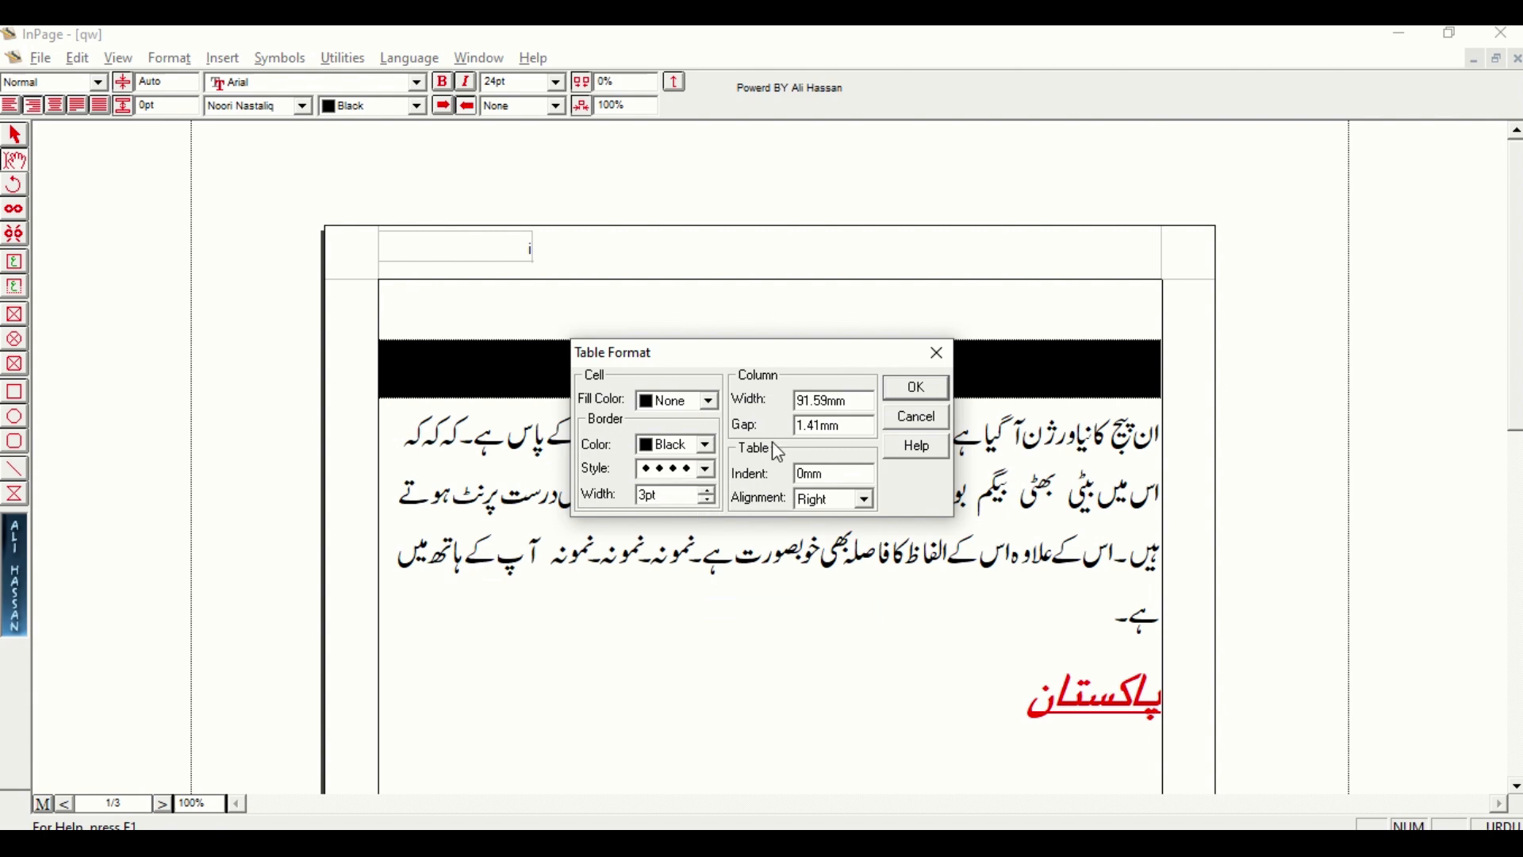
left_click(917, 387)
left_click(946, 374)
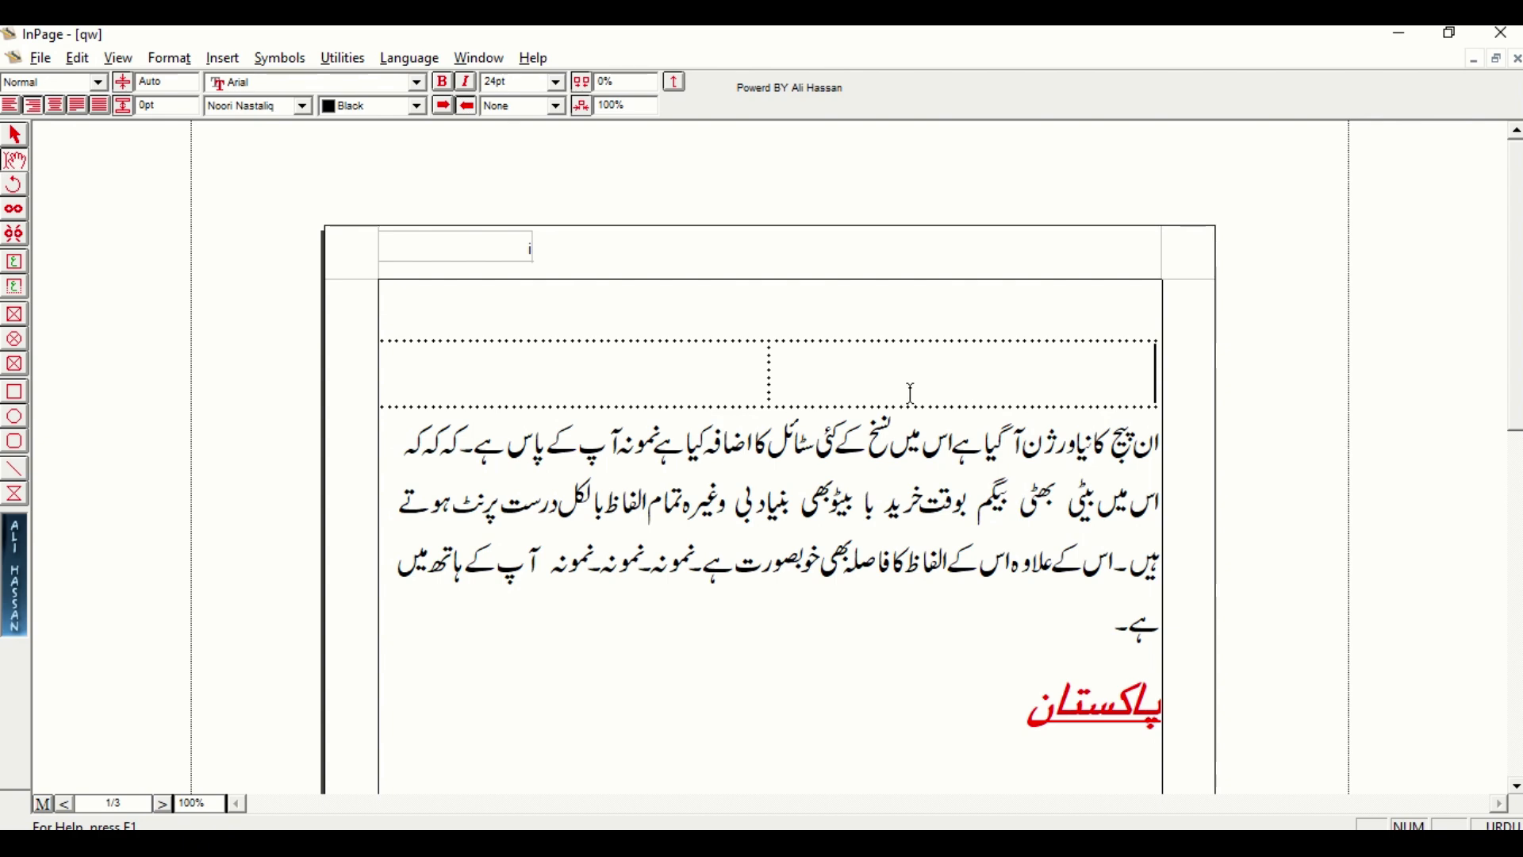
Step: Fill both cells of the table with Yellow, keeping the 3pt black dotted border
left_click_drag(910, 385, 711, 382)
right_click(711, 384)
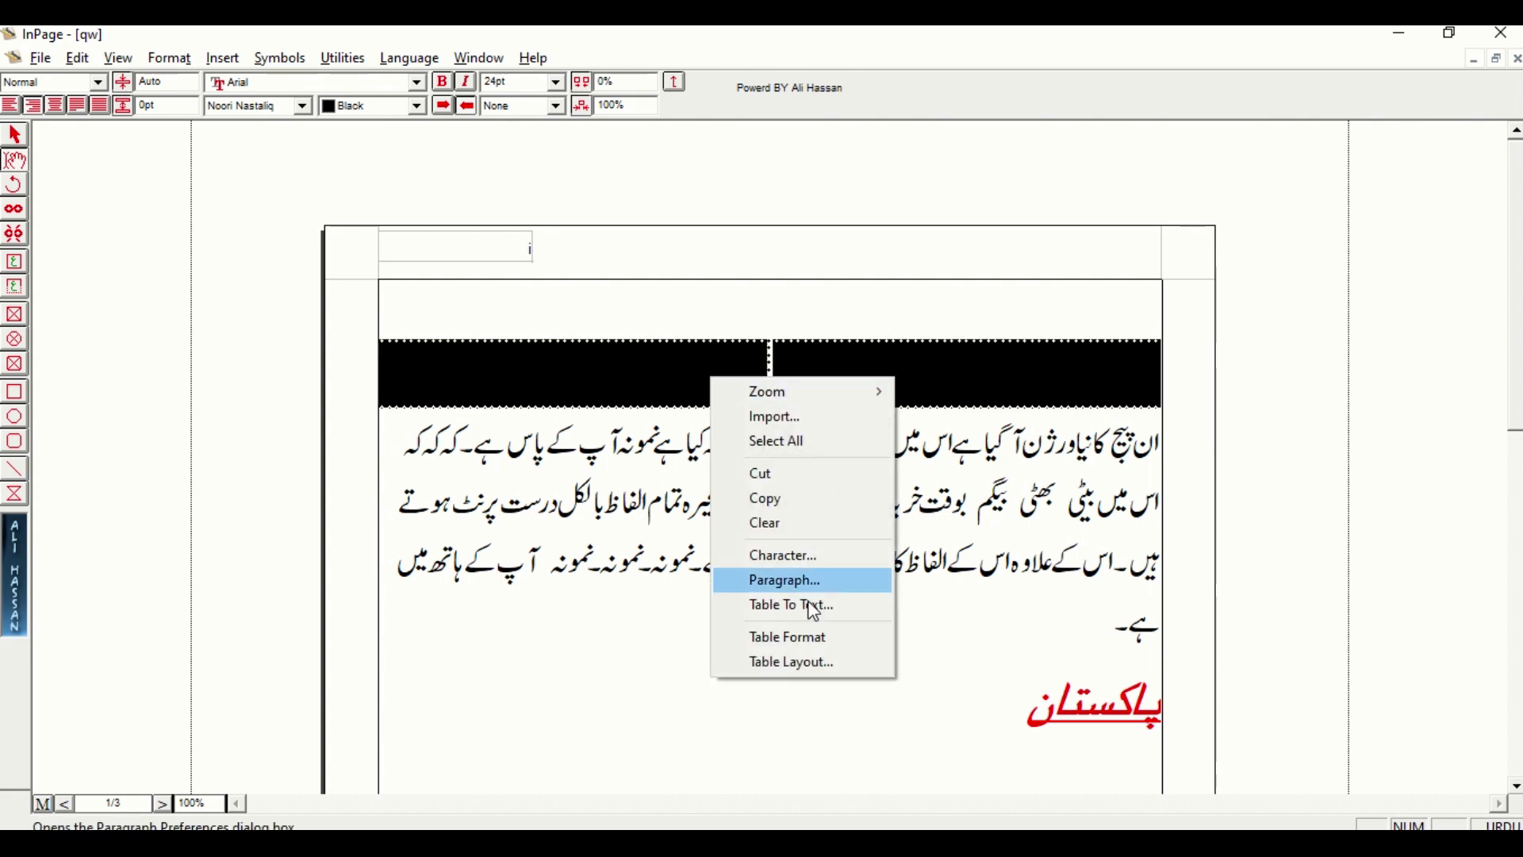
left_click(851, 643)
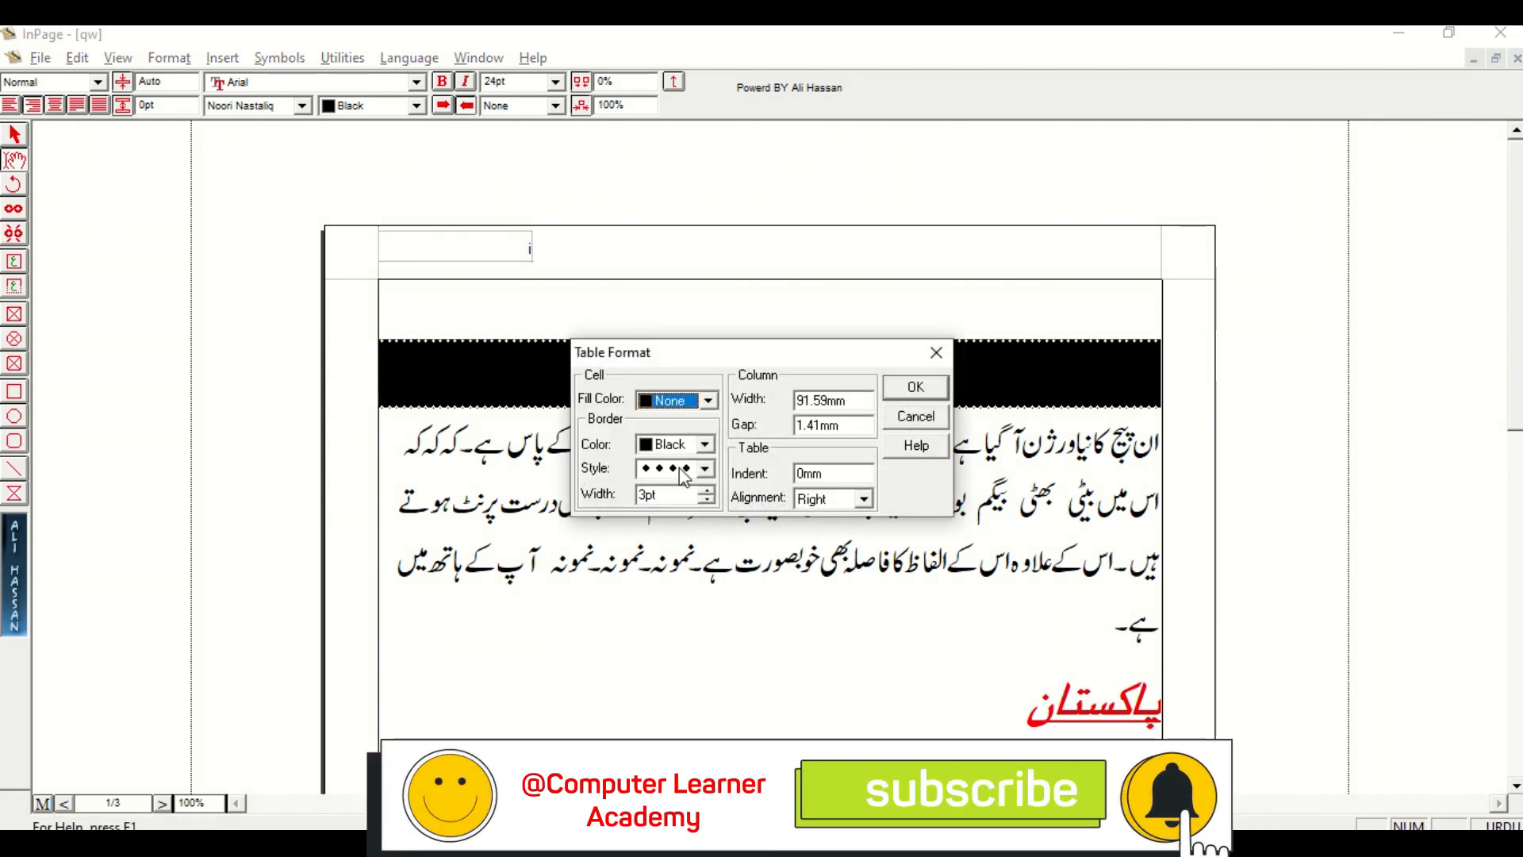
left_click(695, 406)
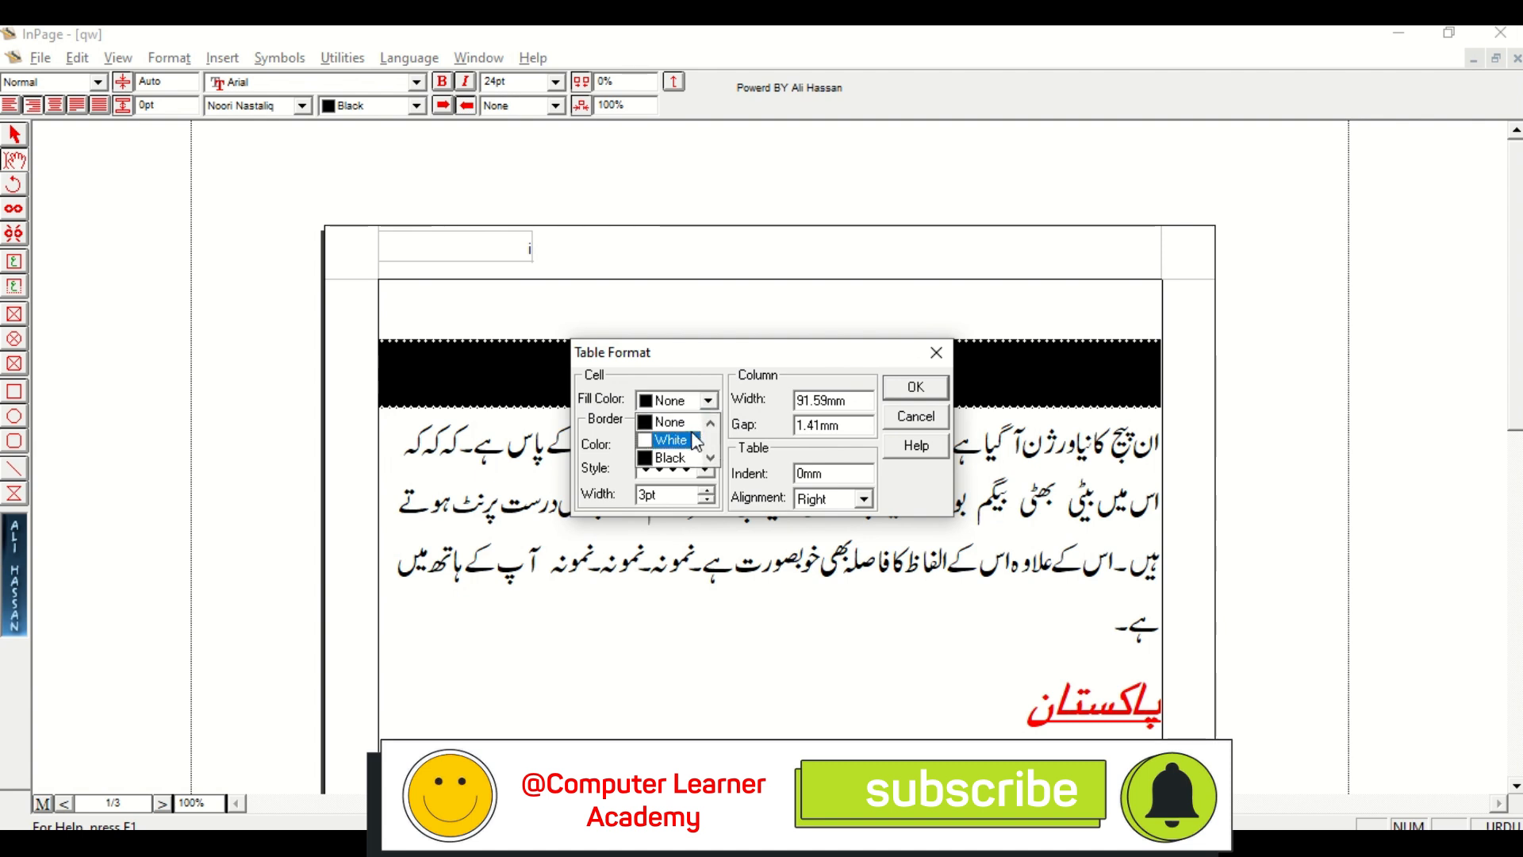
left_click(722, 439)
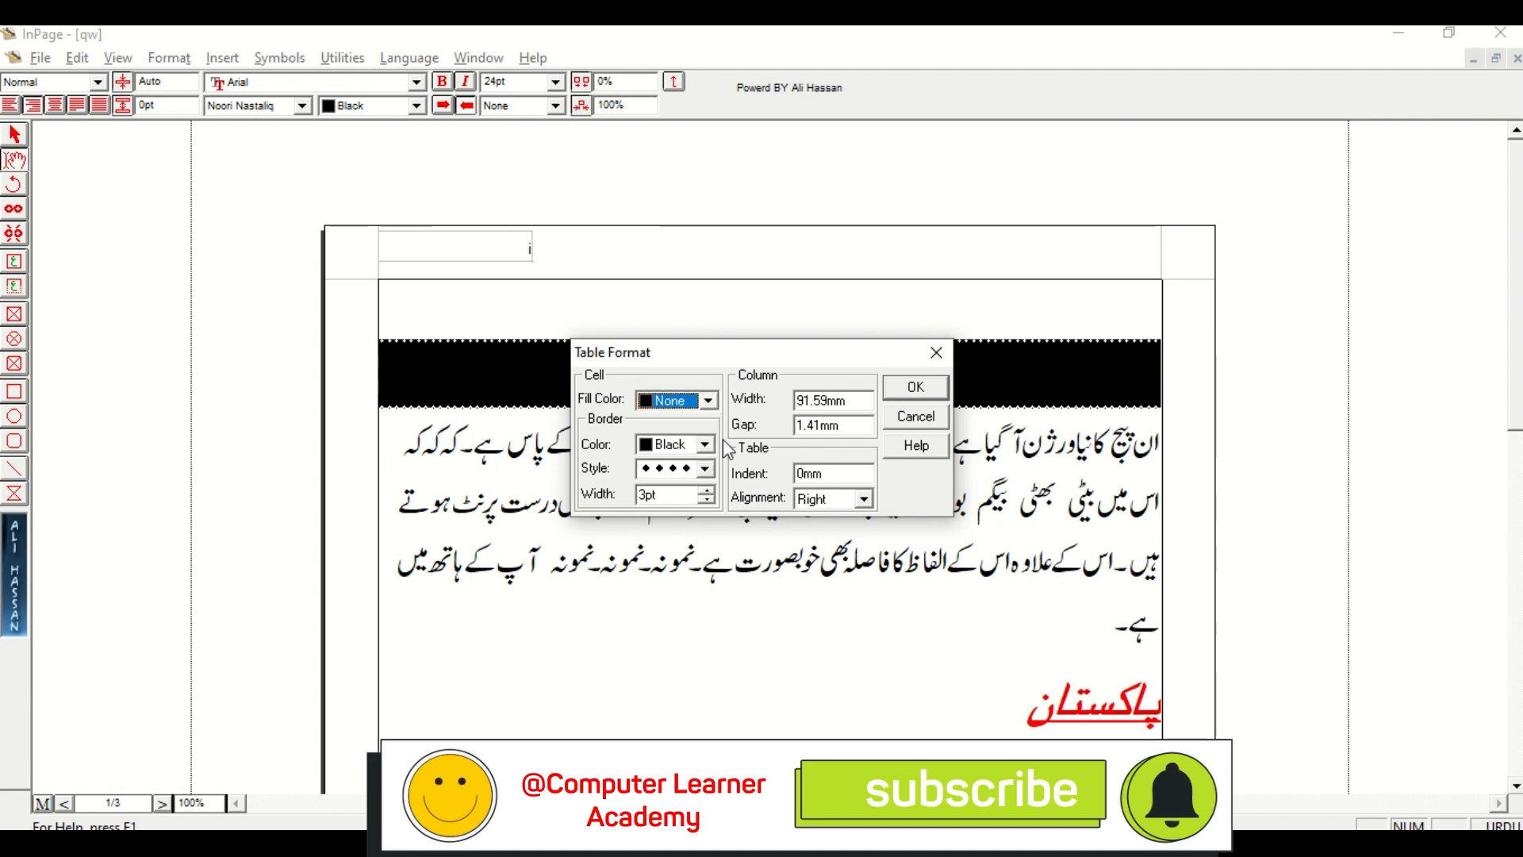
left_click(712, 400)
key("Down")
key("Down")
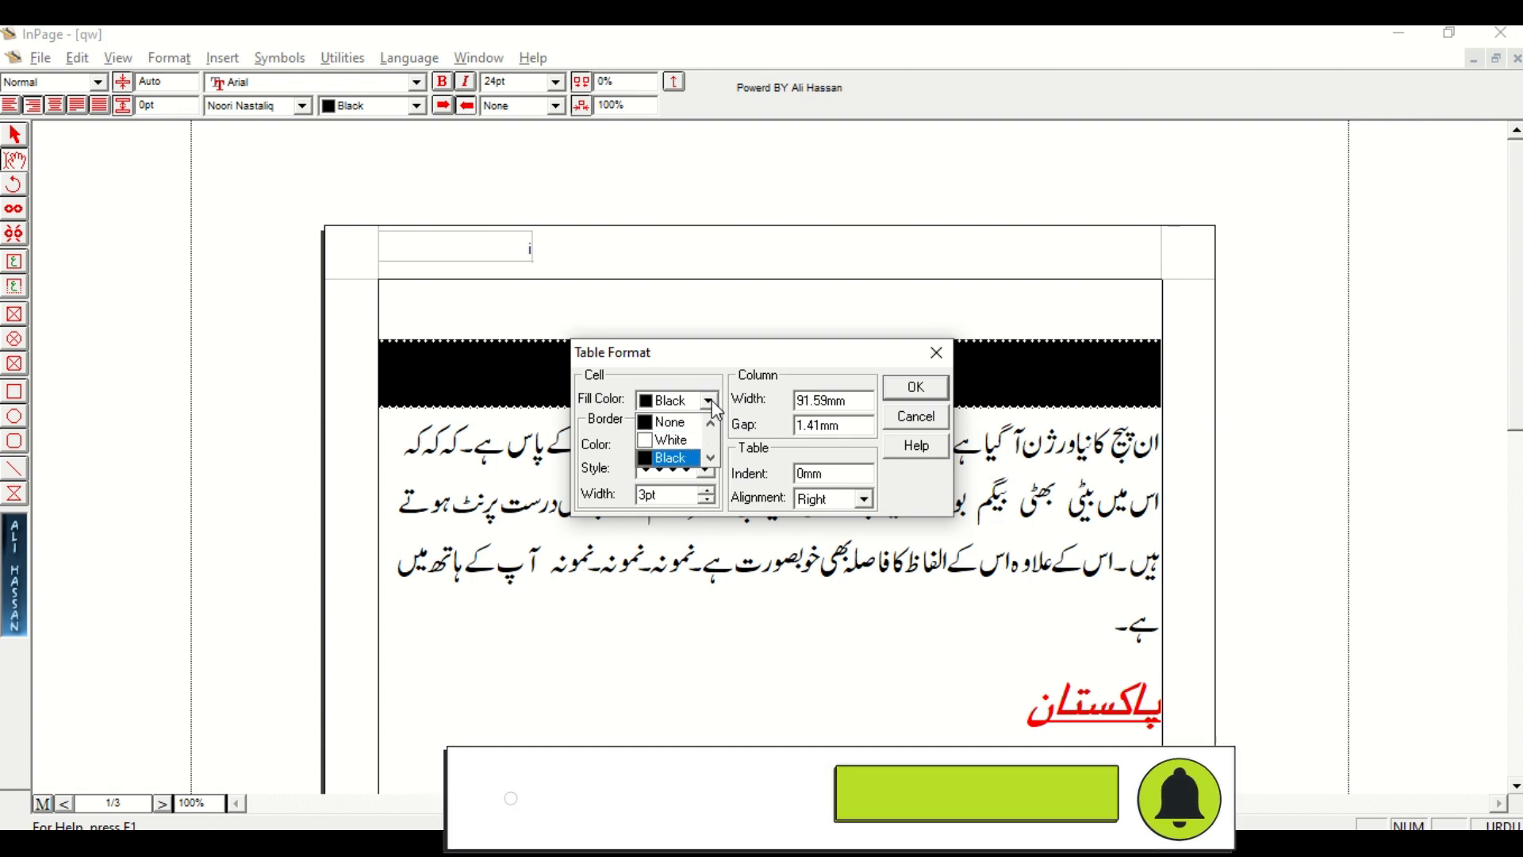
key("Down")
key("Down")
key("Down")
key("Return")
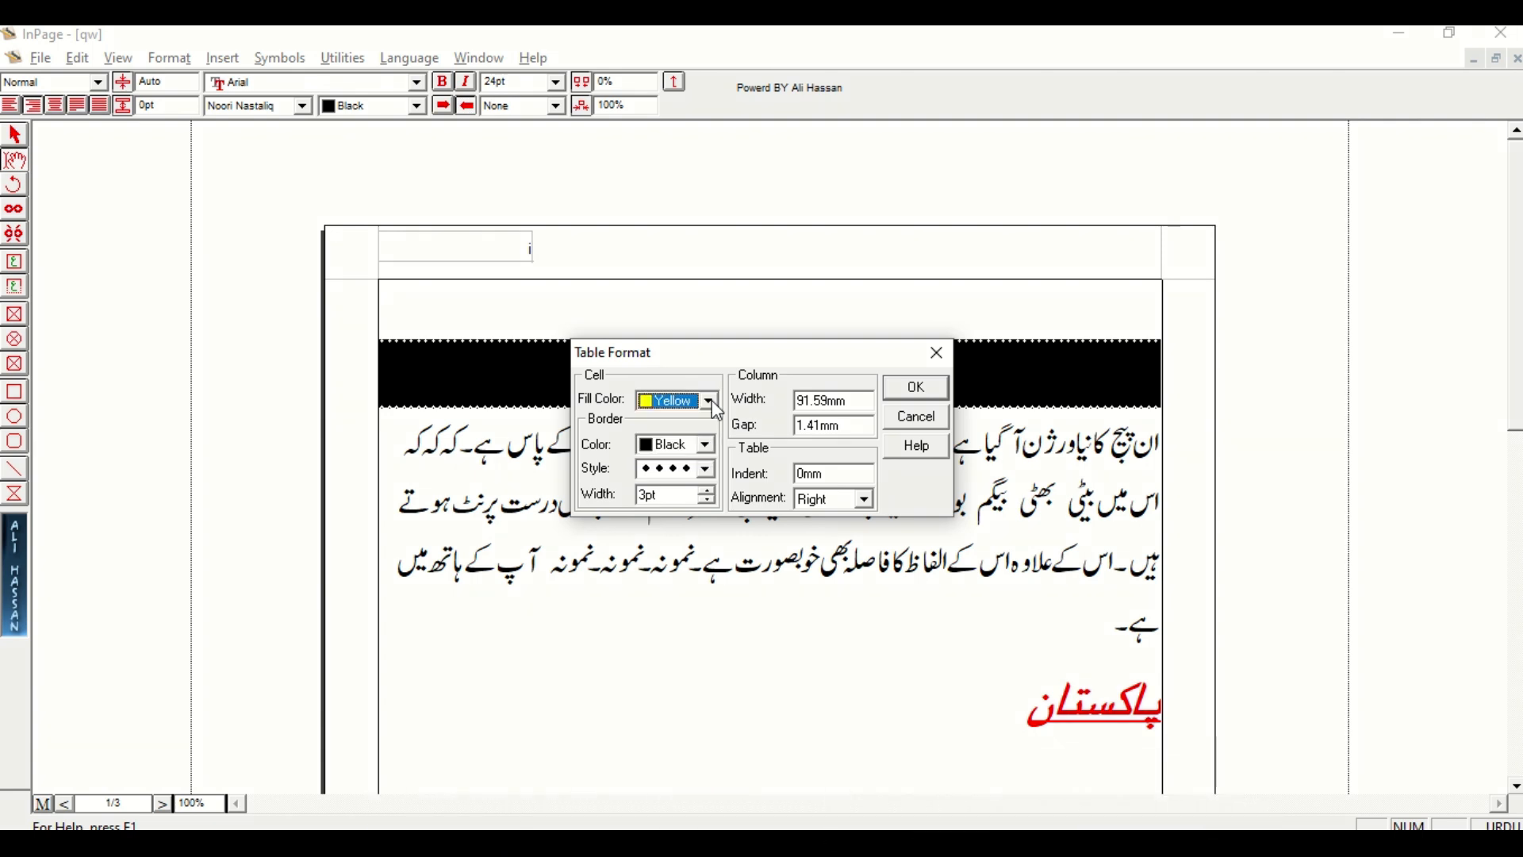
left_click(917, 388)
left_click(920, 381)
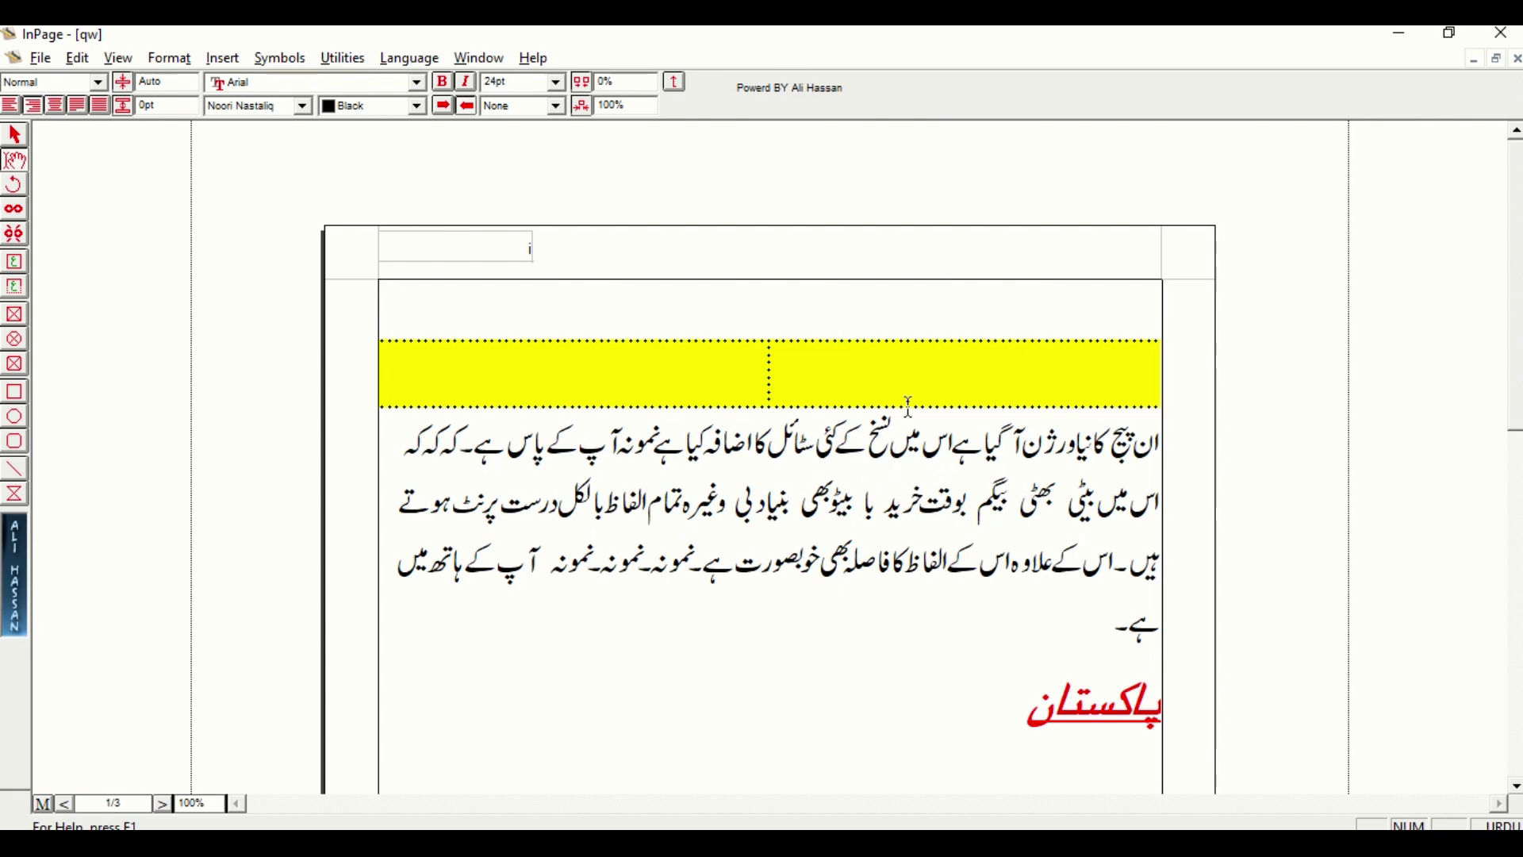
Step: Add two more rows to the yellow table and narrow it by pulling both outer side borders inward
key("Tab")
key("Tab")
key("Tab")
key("Tab")
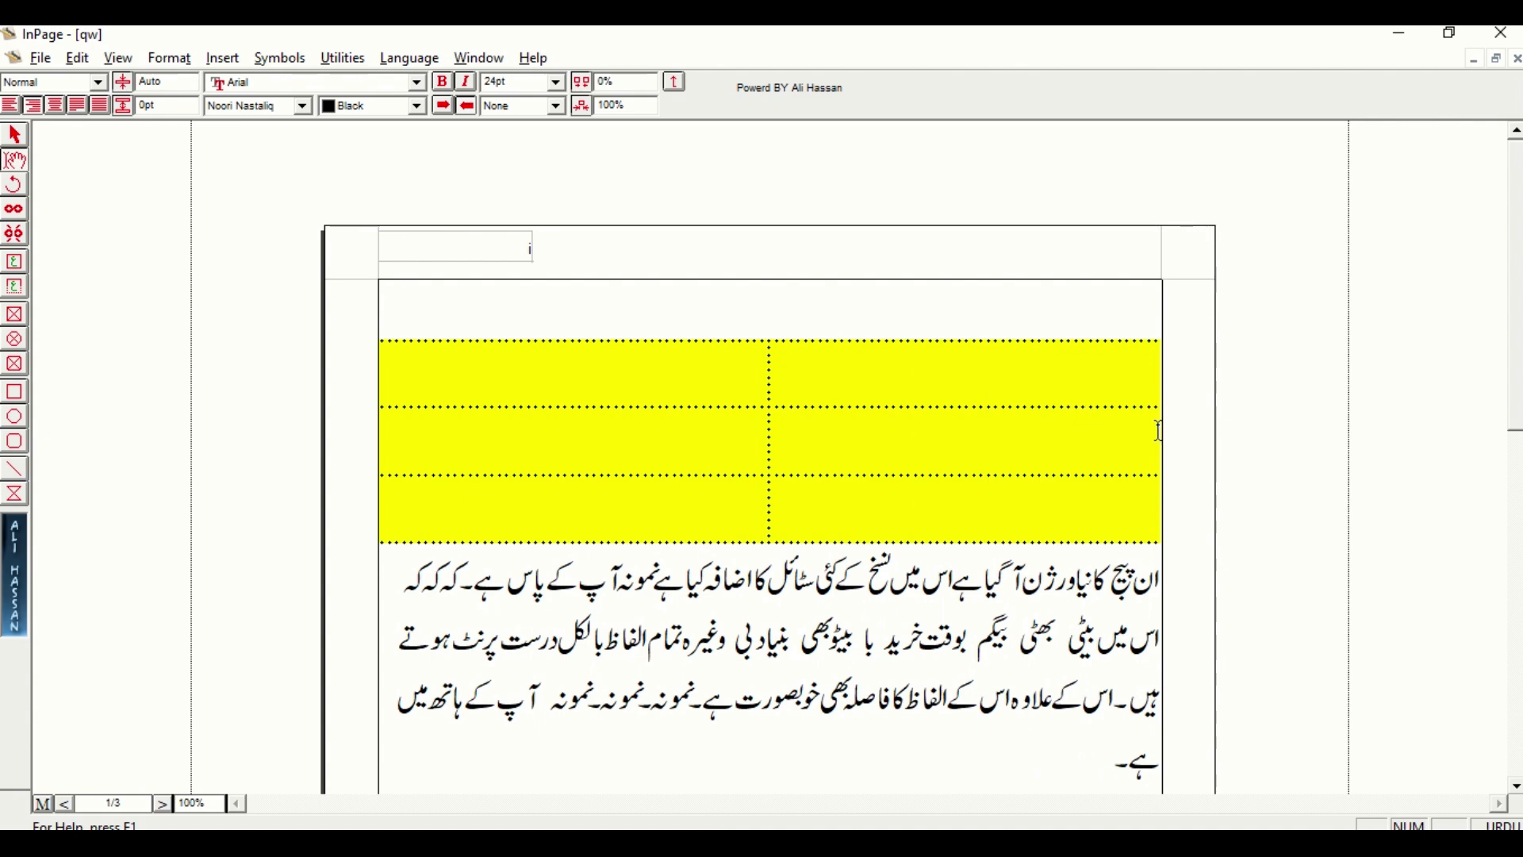
left_click_drag(1161, 425, 1129, 429)
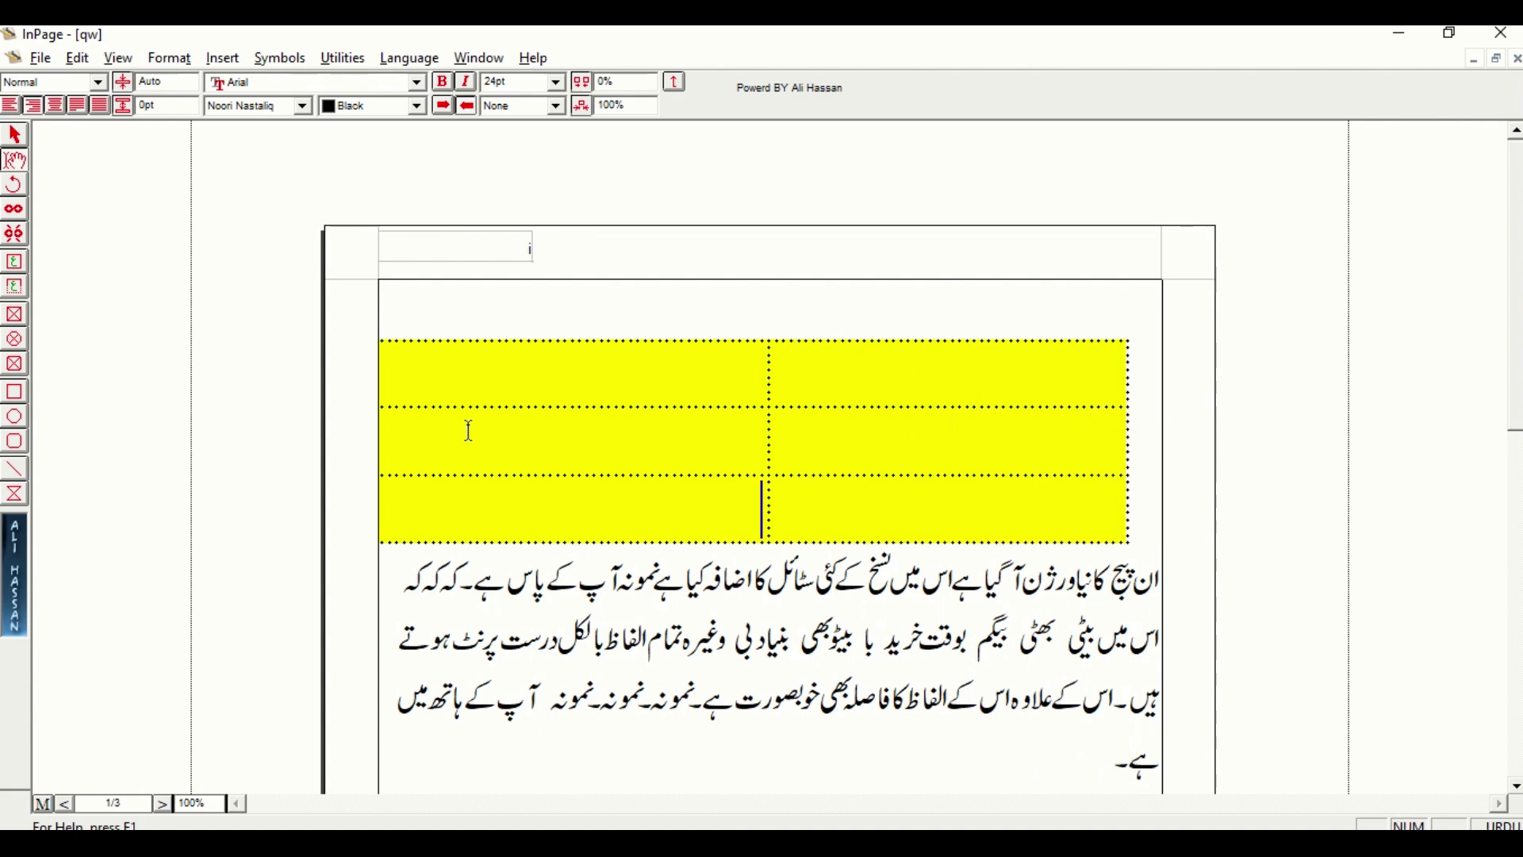
left_click_drag(381, 434, 426, 434)
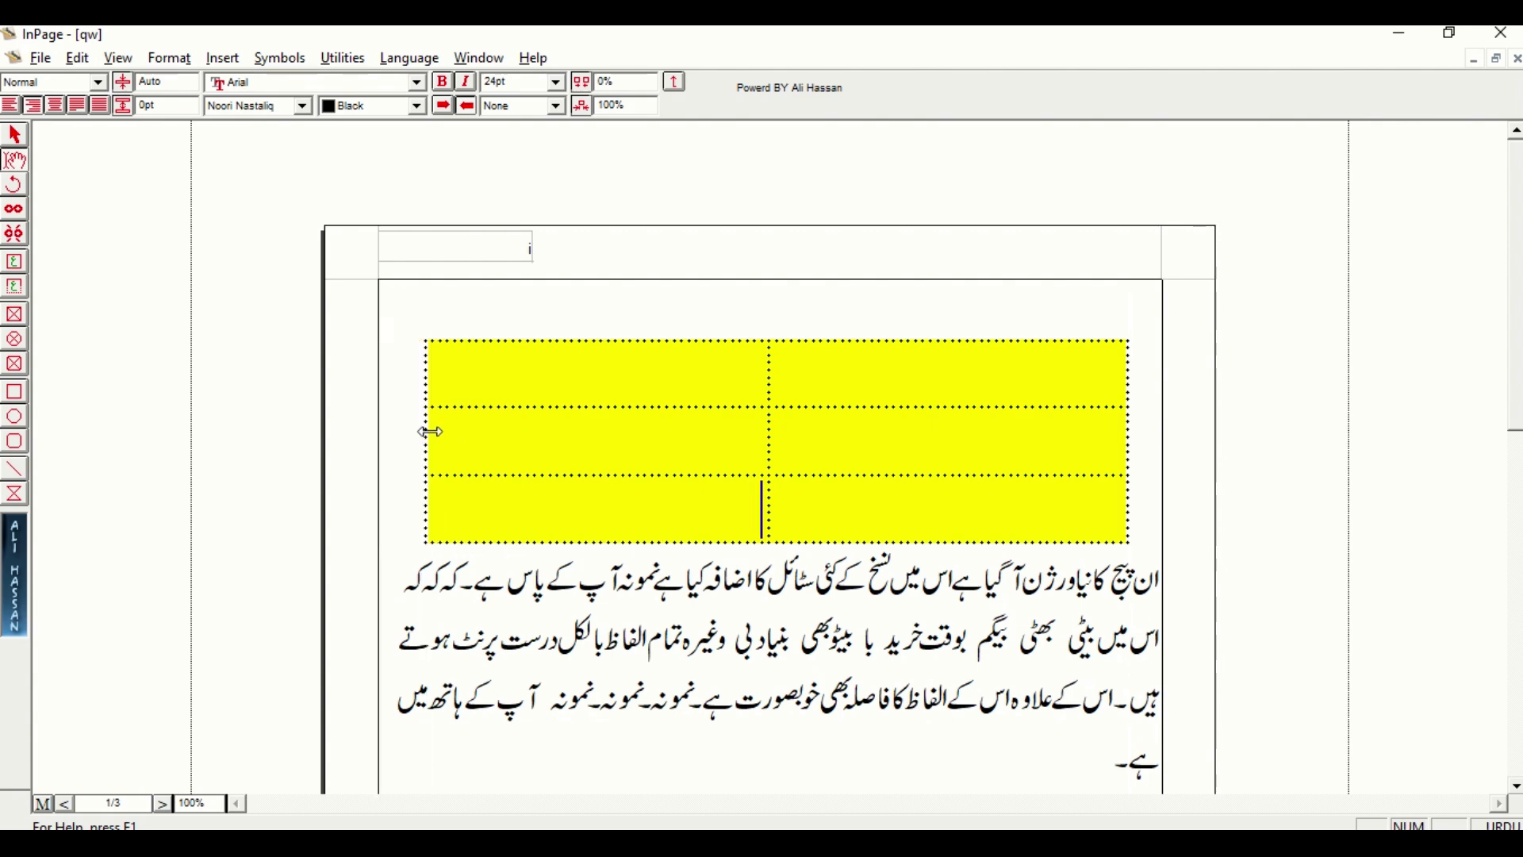
right_click(818, 501)
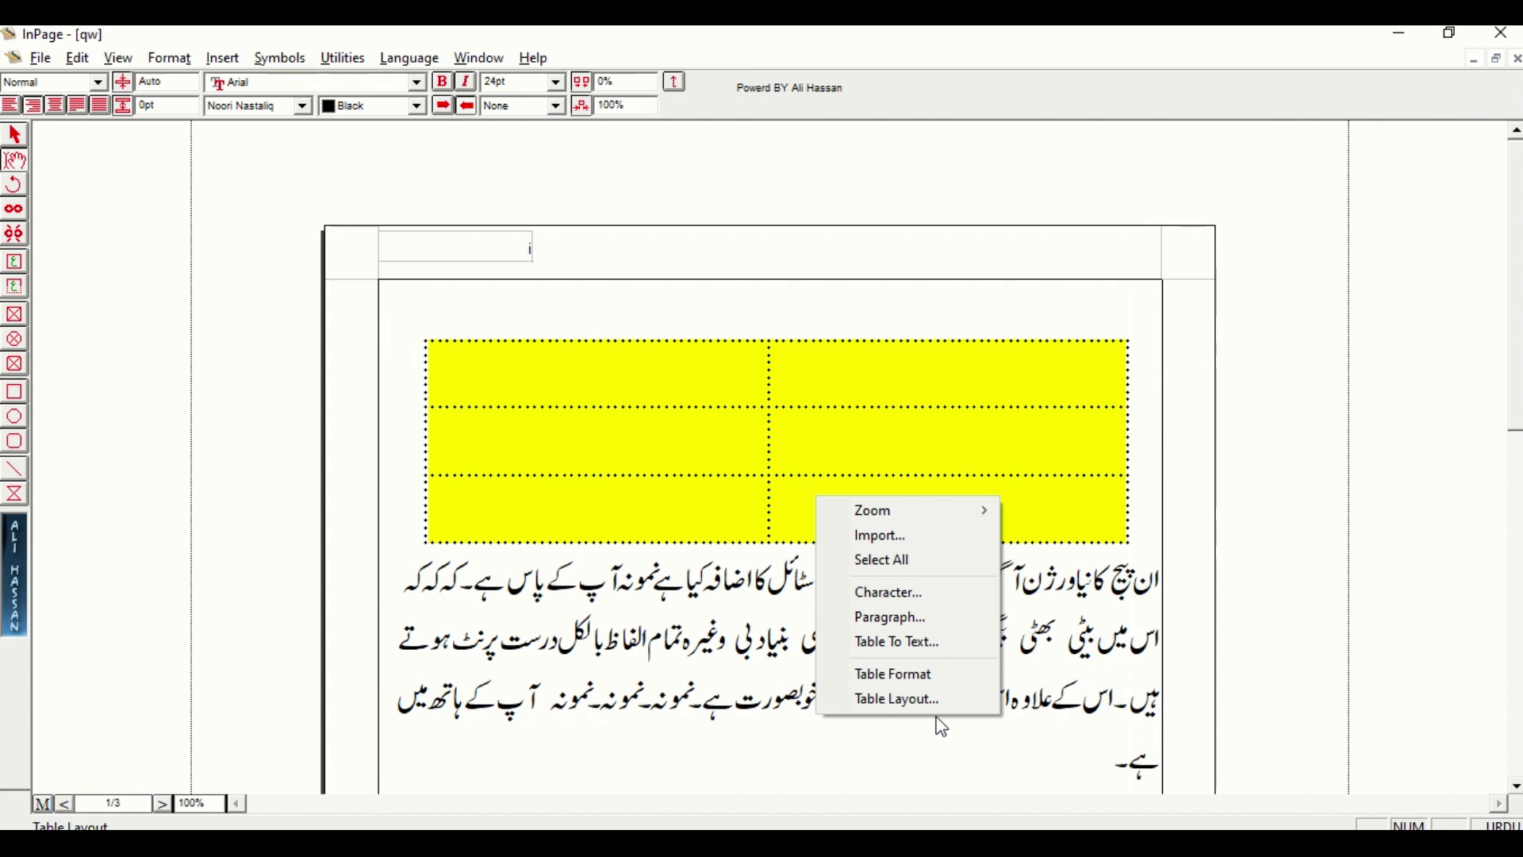
left_click(944, 700)
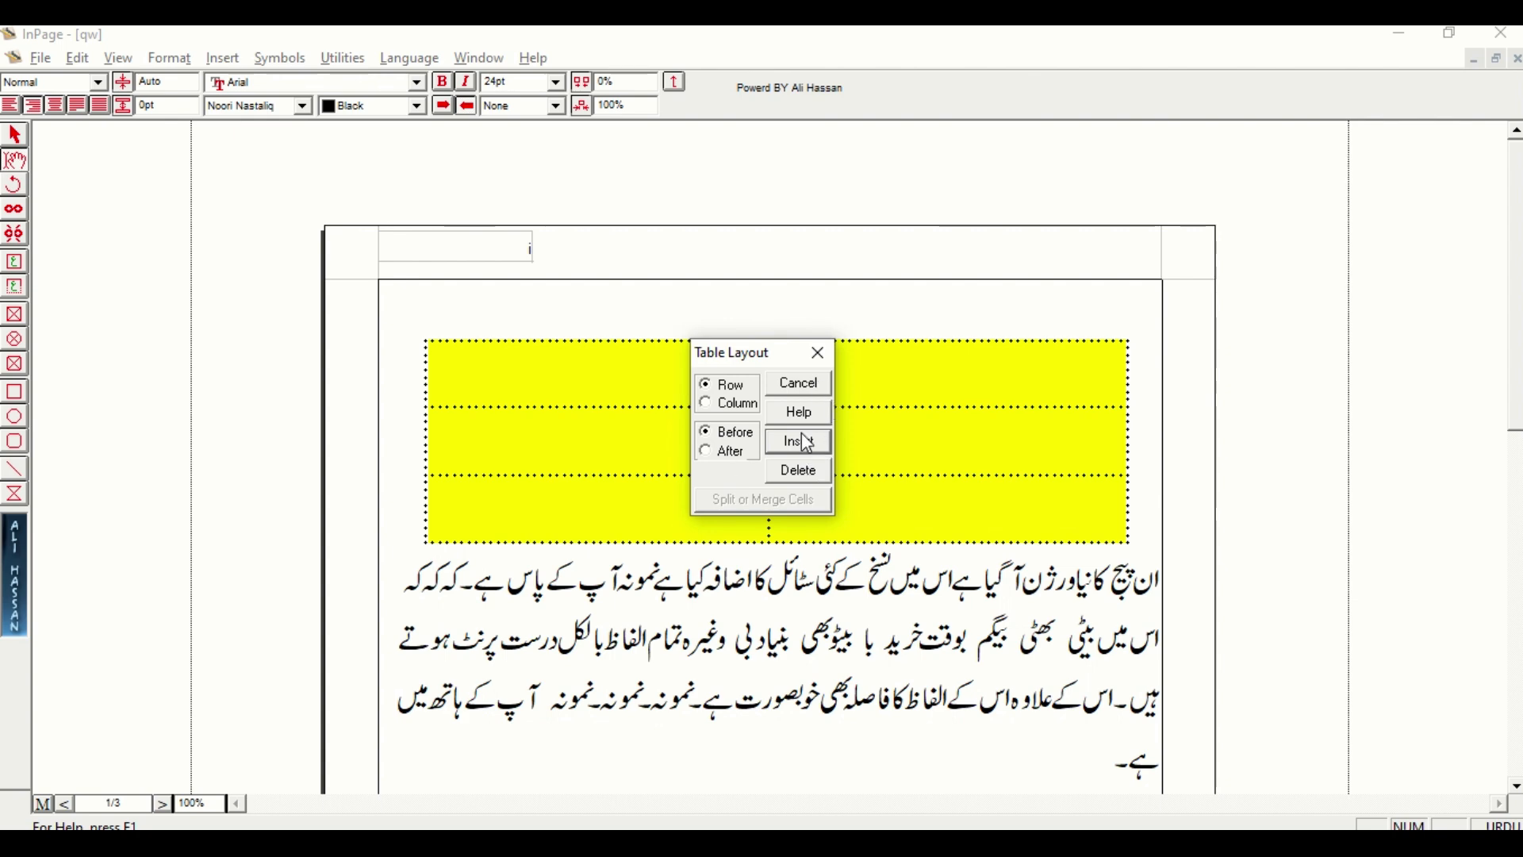
left_click(818, 386)
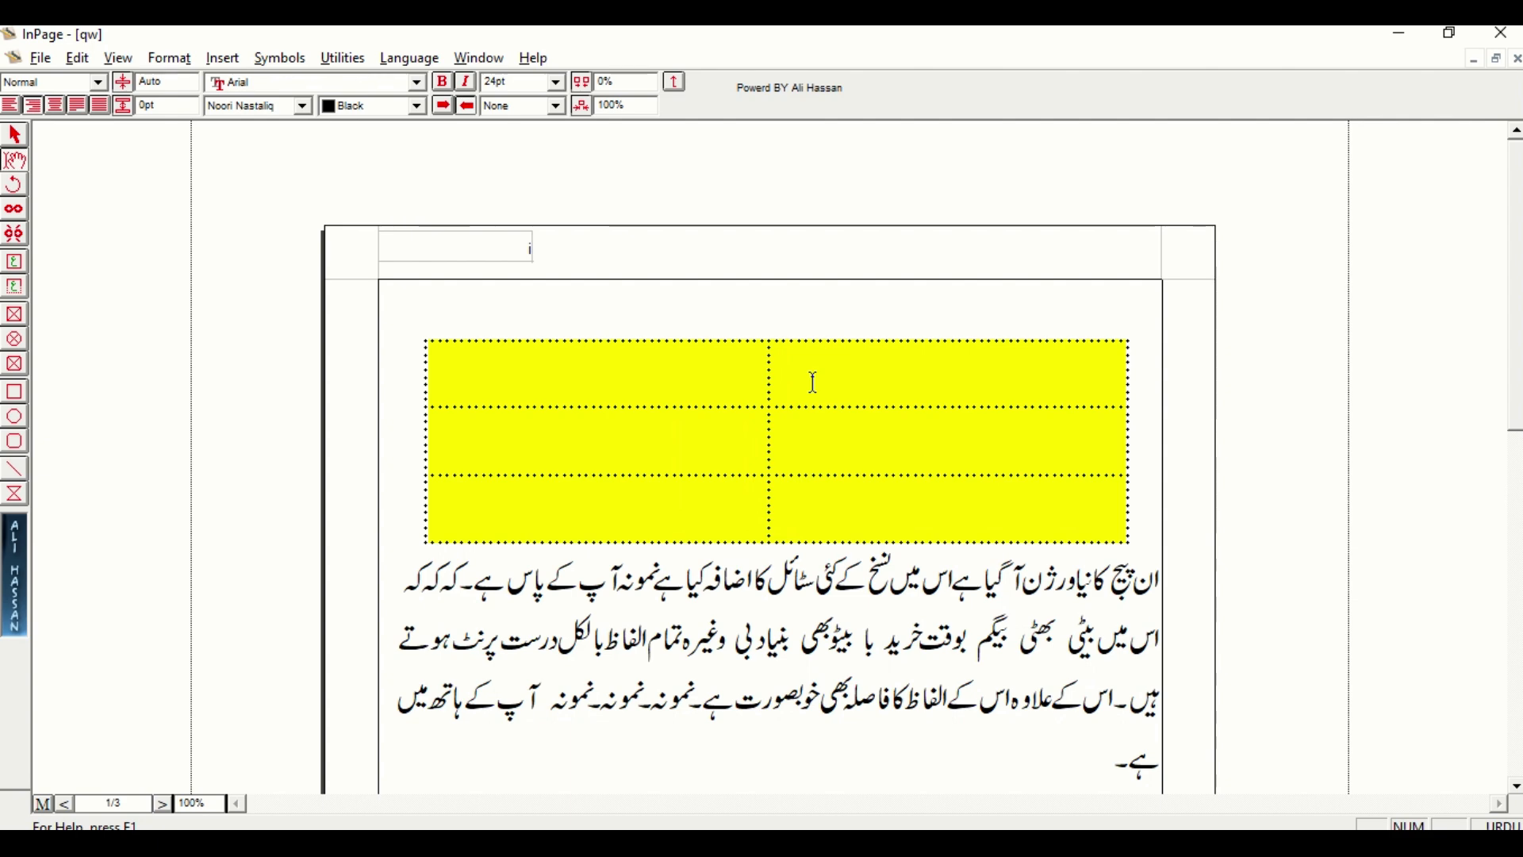
Step: Merge the two cells in the table's first row into a single cell
left_click_drag(802, 381, 698, 373)
right_click(696, 368)
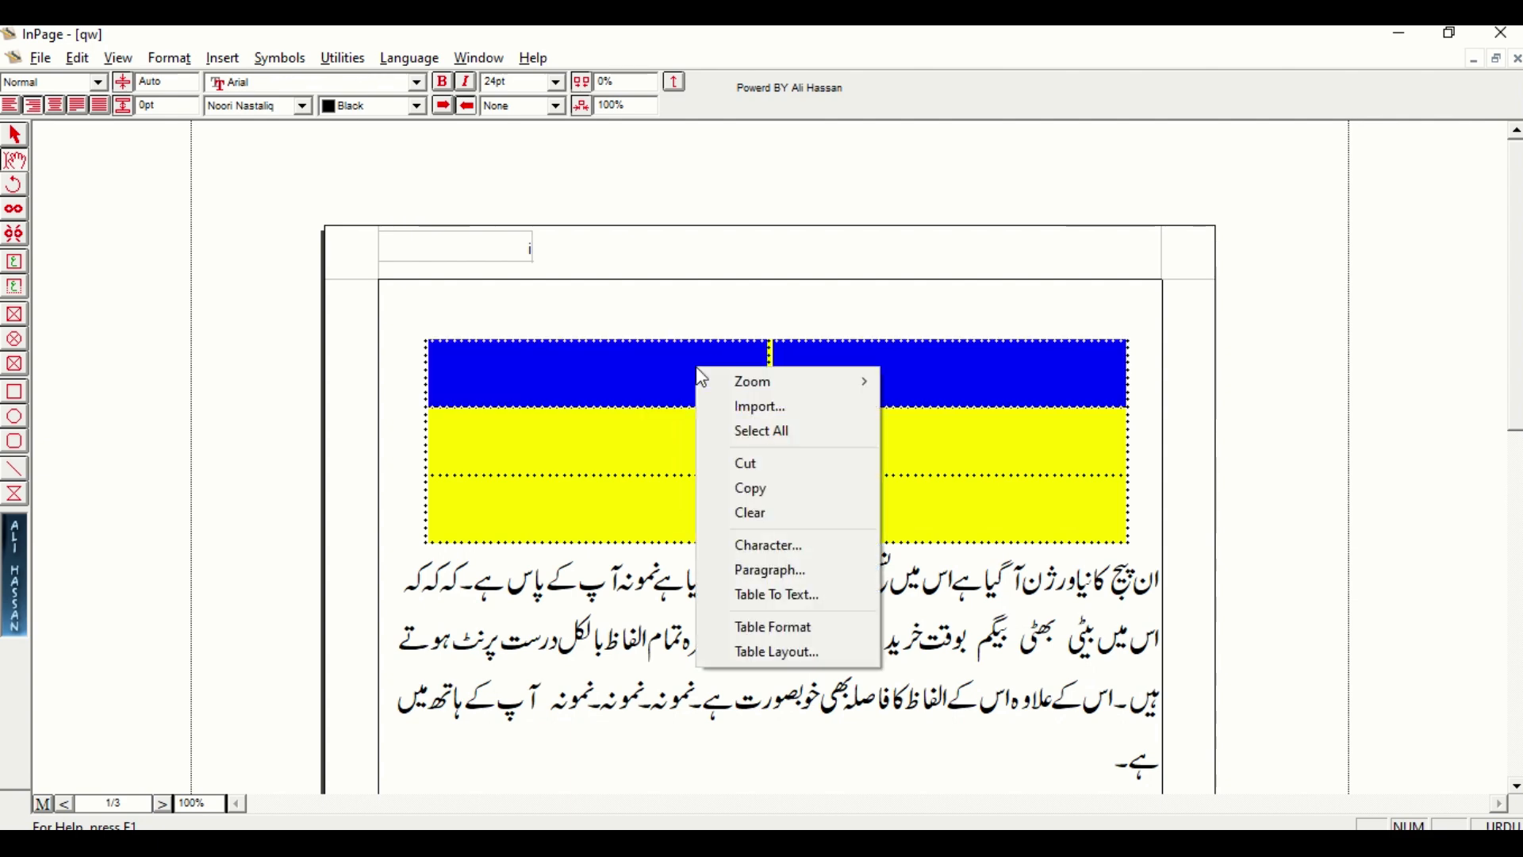
left_click(776, 653)
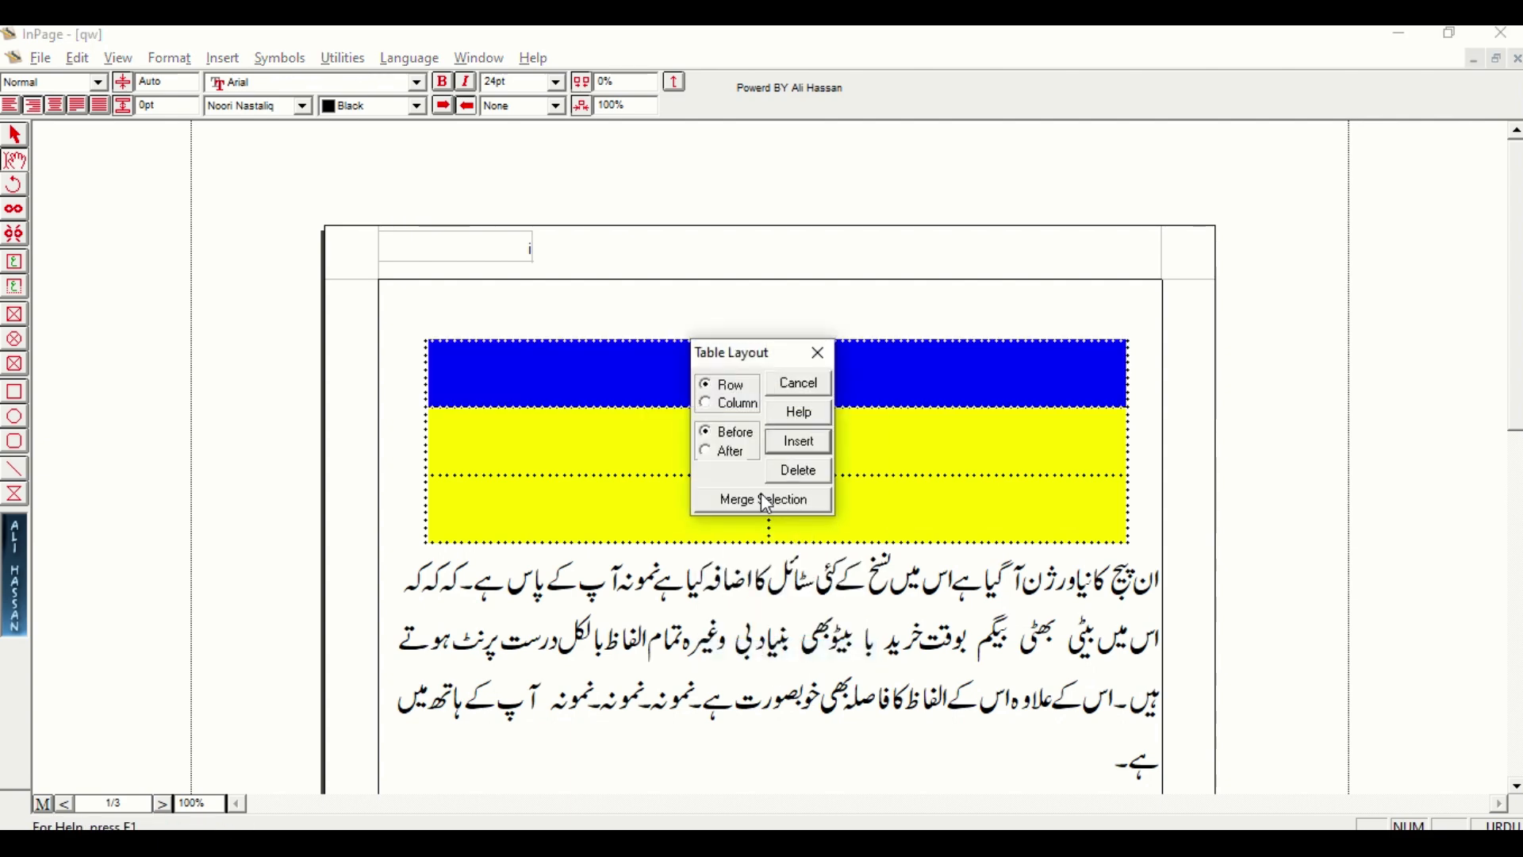
left_click(791, 502)
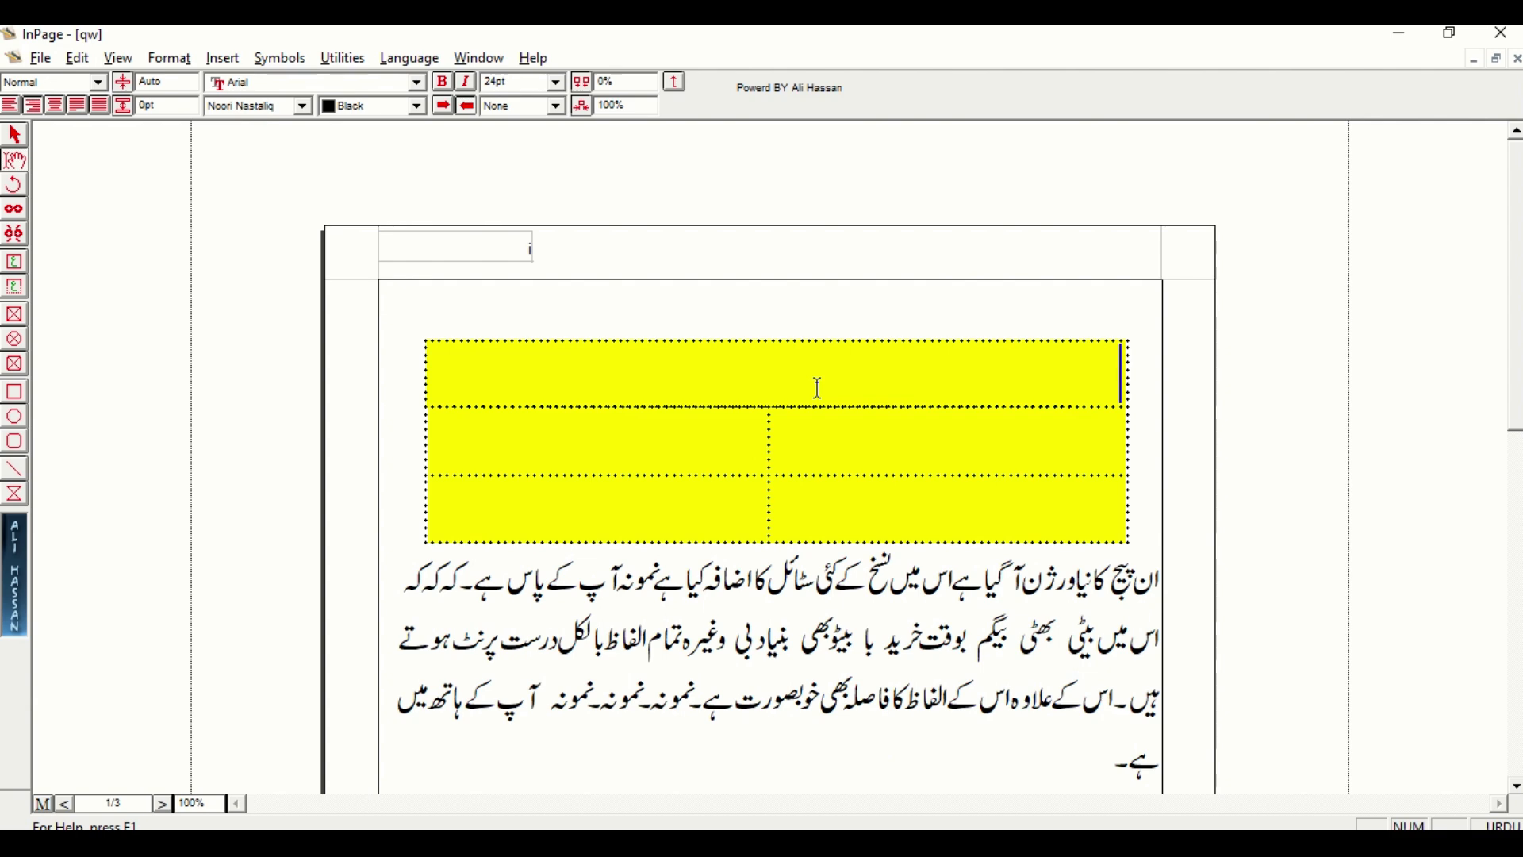
Step: Split the merged cell in the table's first row back into two cells
right_click(819, 388)
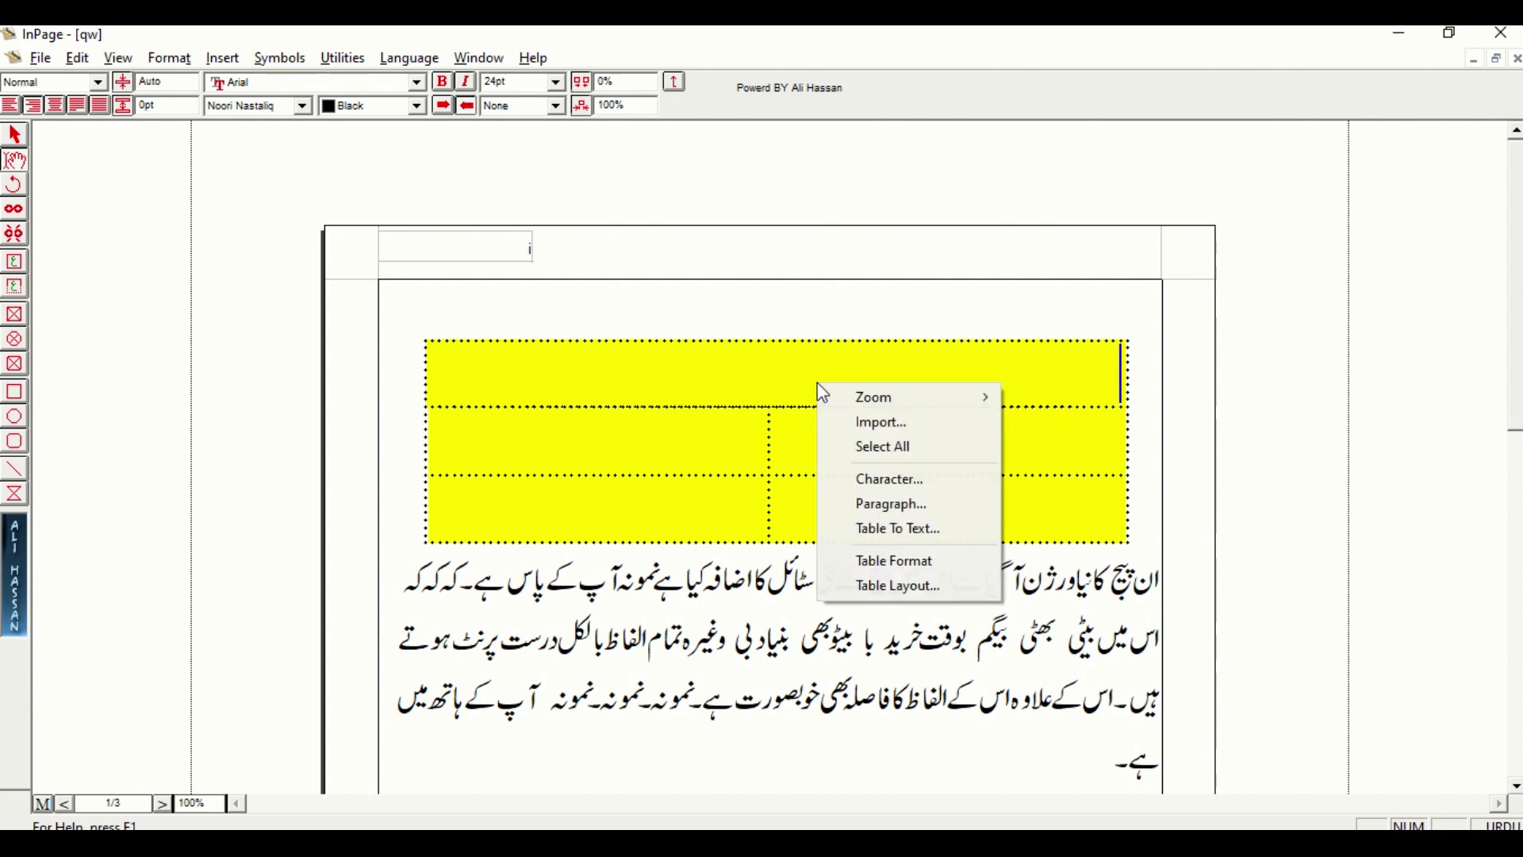
left_click(895, 587)
left_click(743, 502)
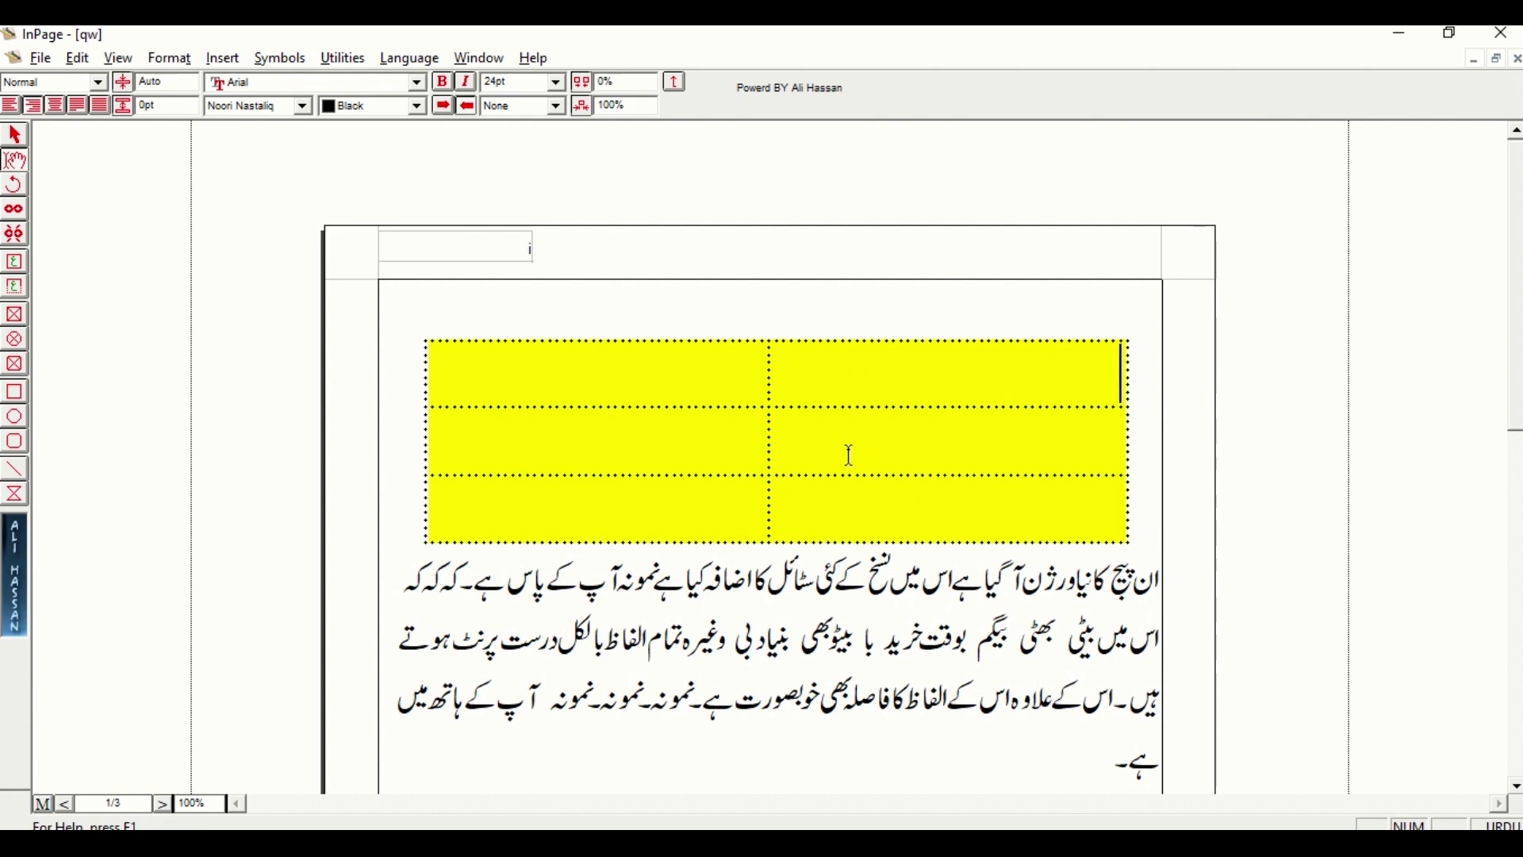
right_click(969, 389)
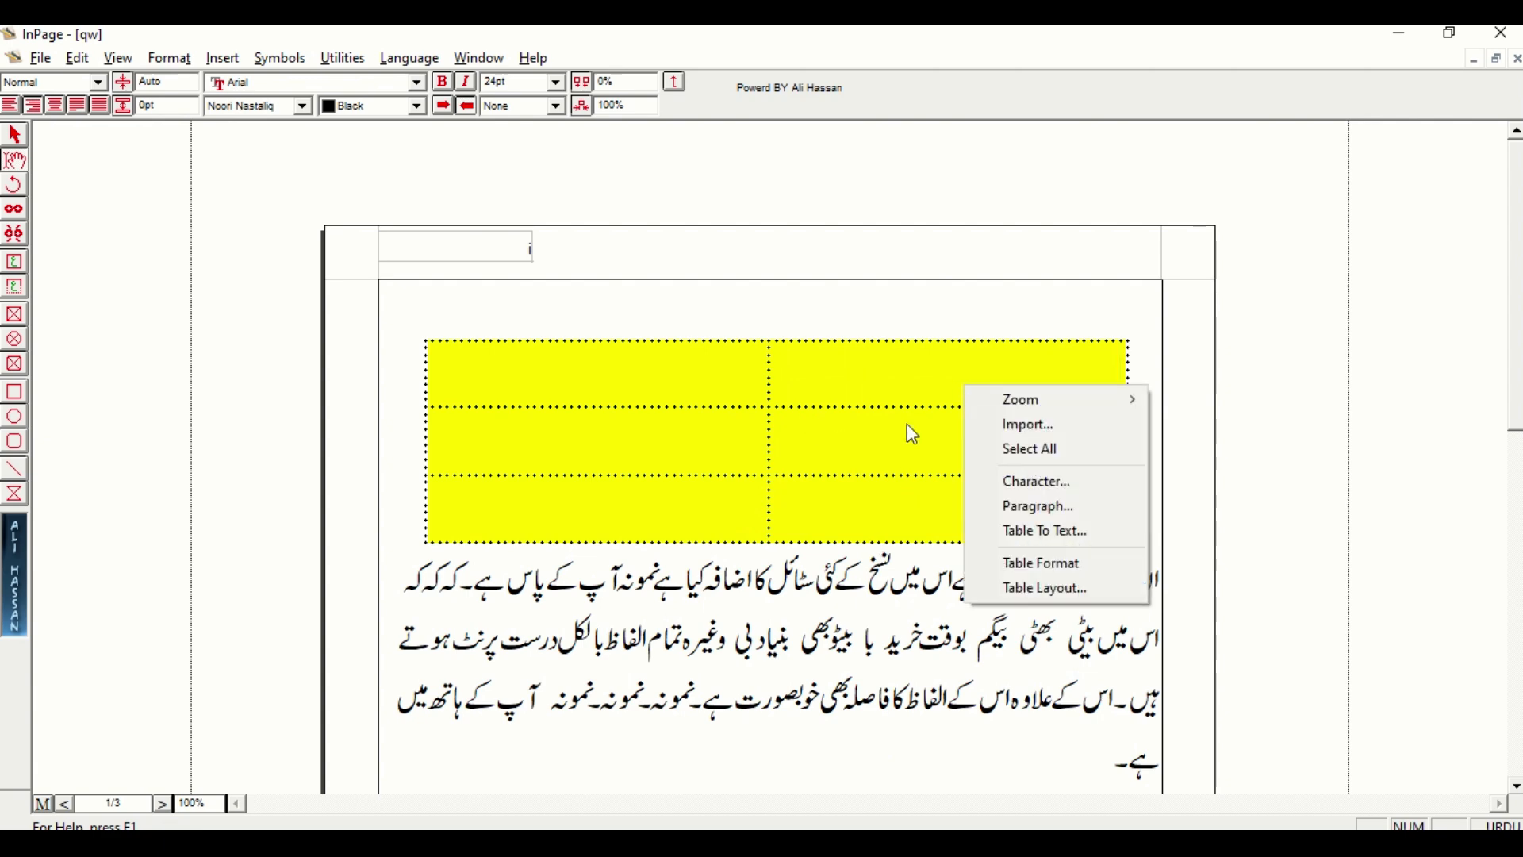
left_click(742, 469)
key("ctrl+a")
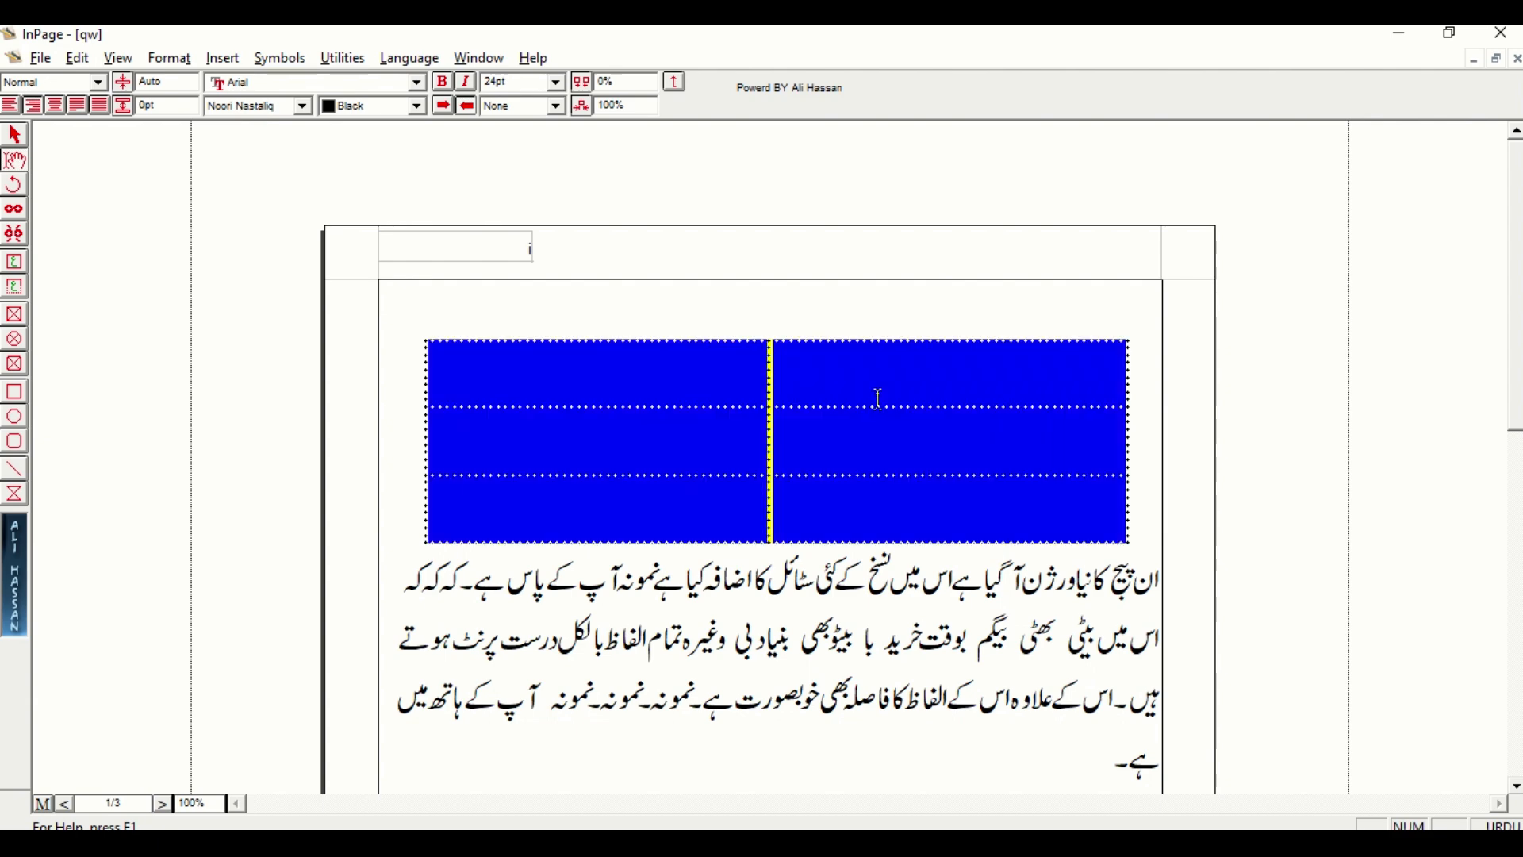
right_click(904, 371)
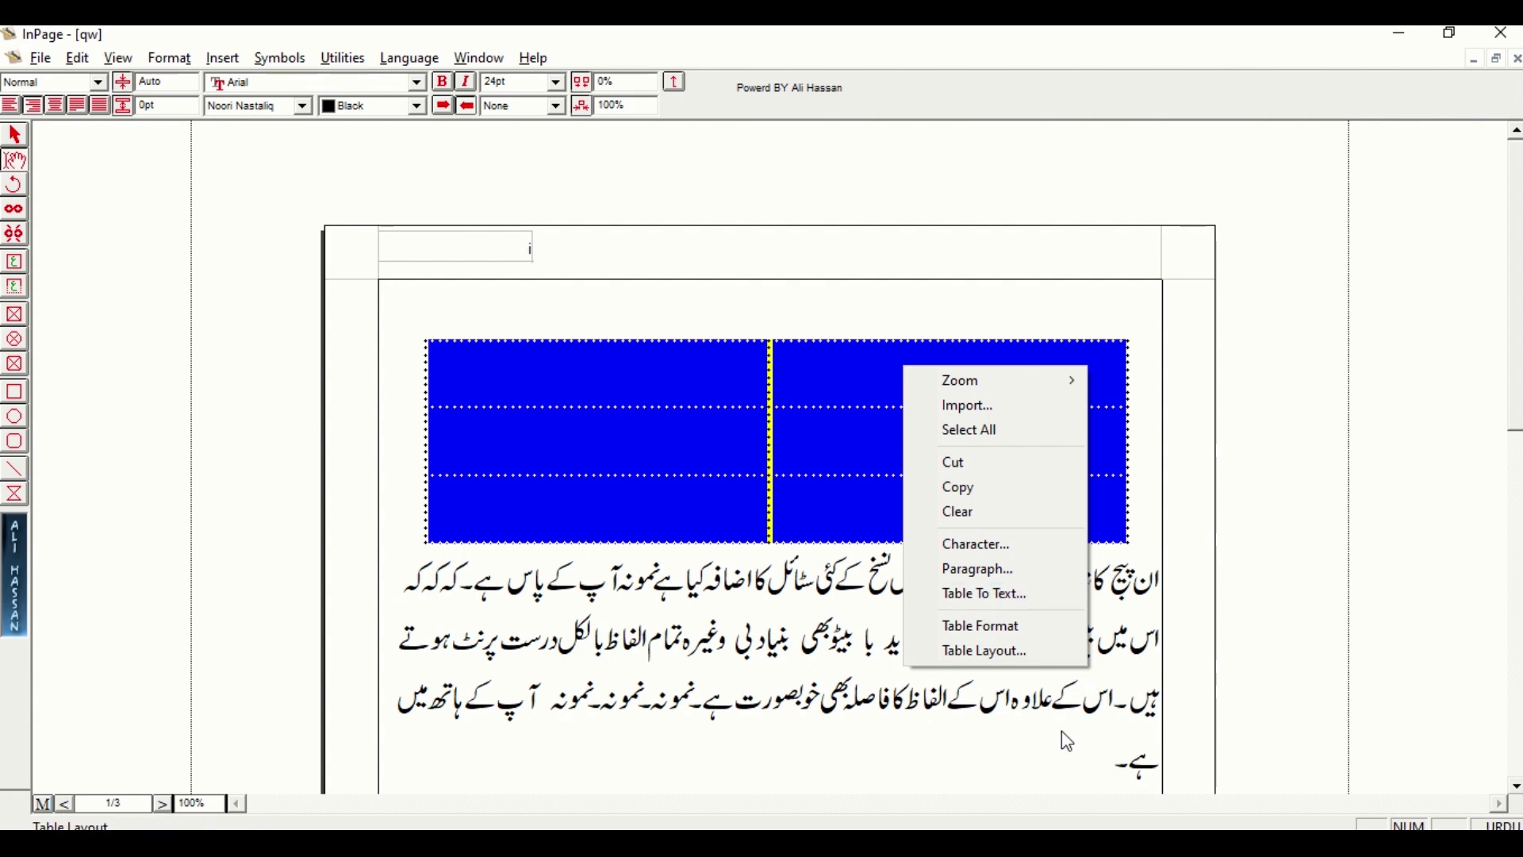
left_click(1131, 783)
Step: Convert the black Urdu paragraph below the yellow table into a table, converting from Tabs
left_click_drag(1109, 771, 1173, 584)
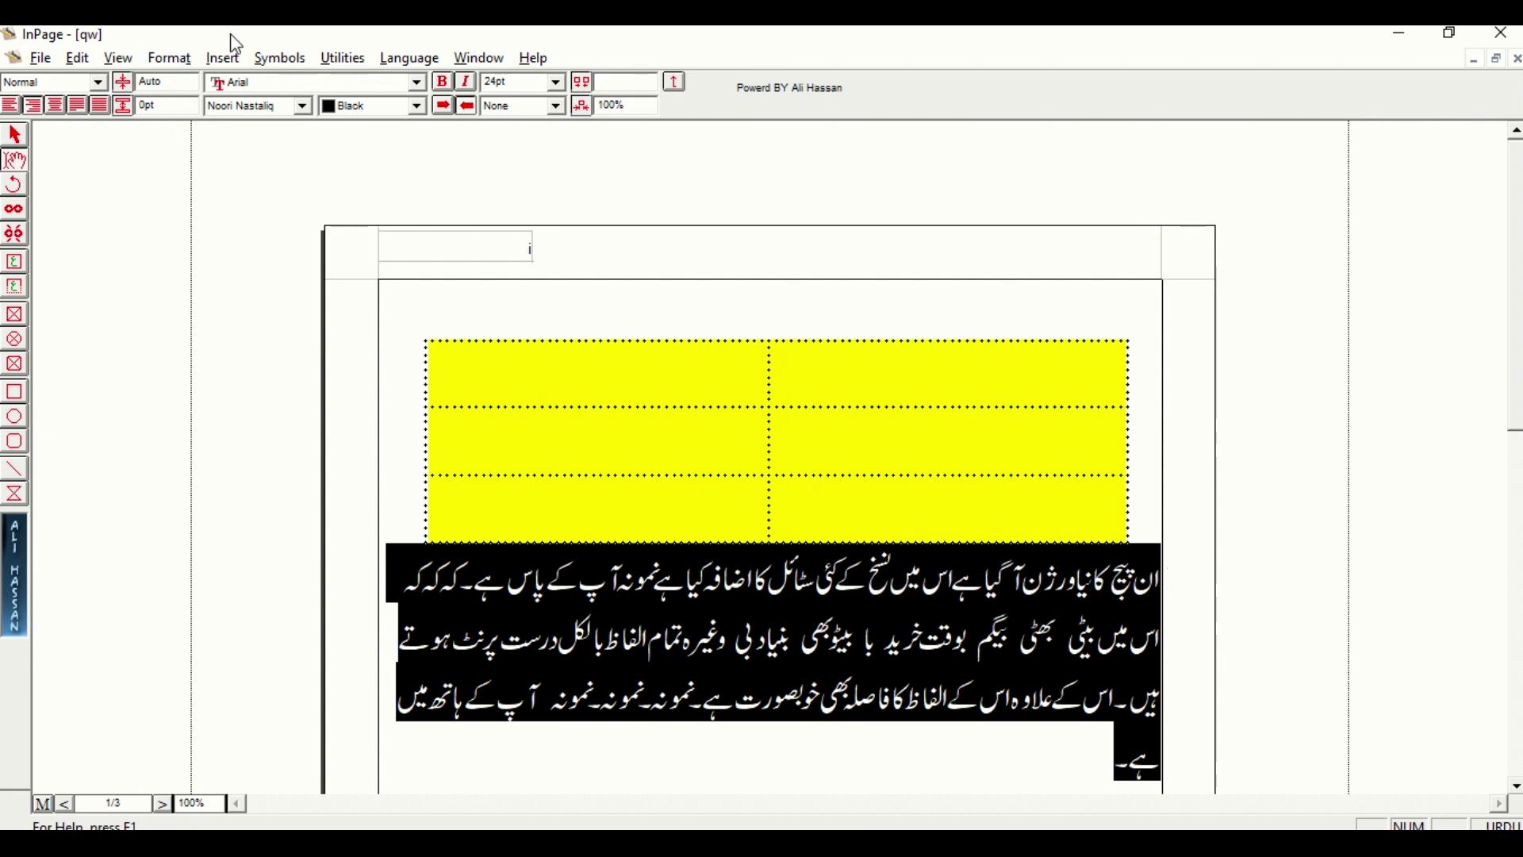
left_click(231, 59)
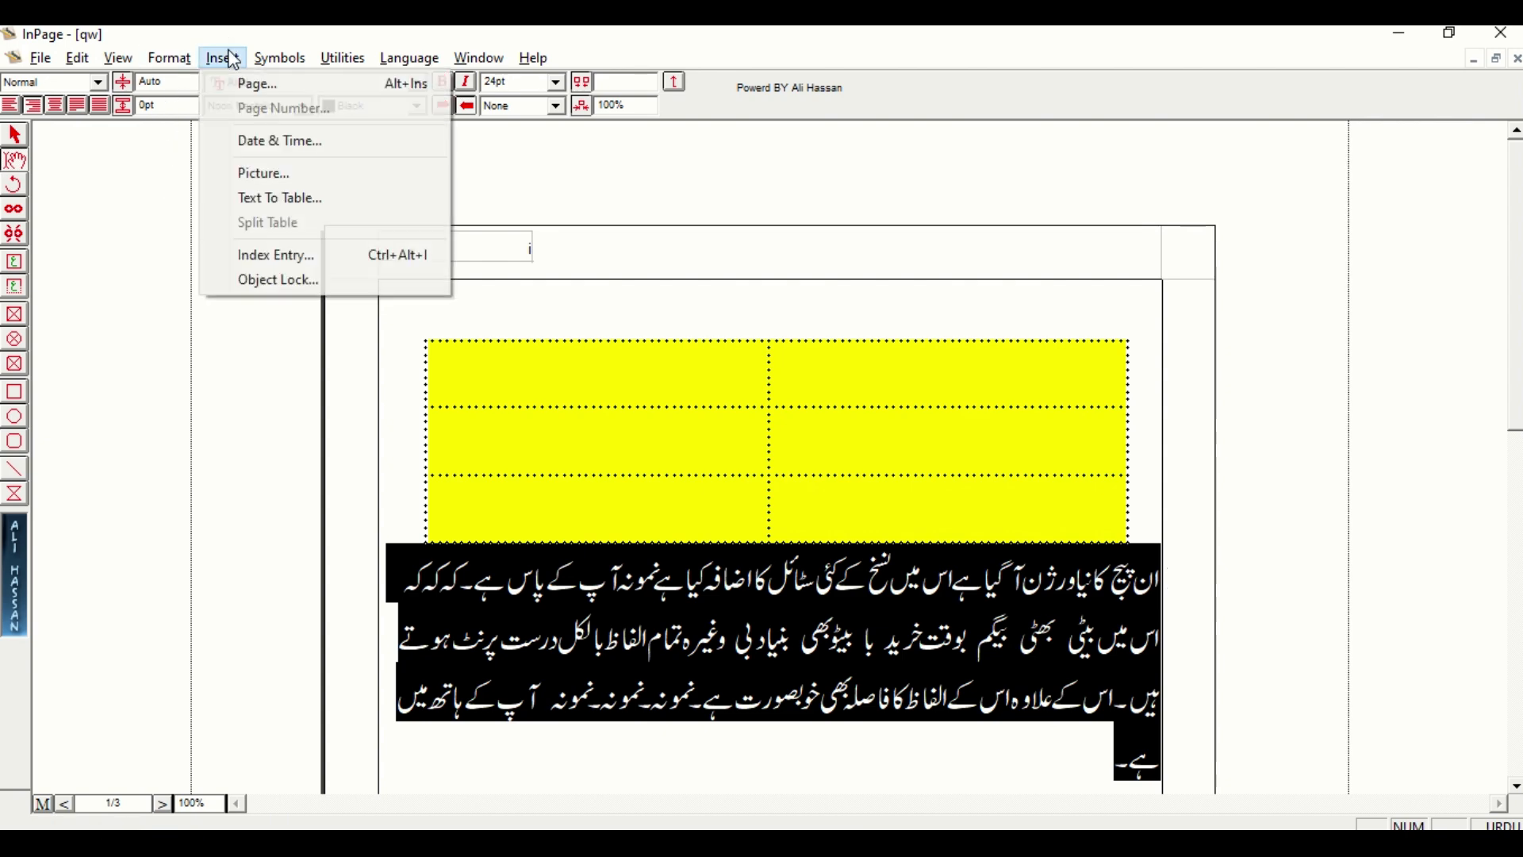
left_click(301, 198)
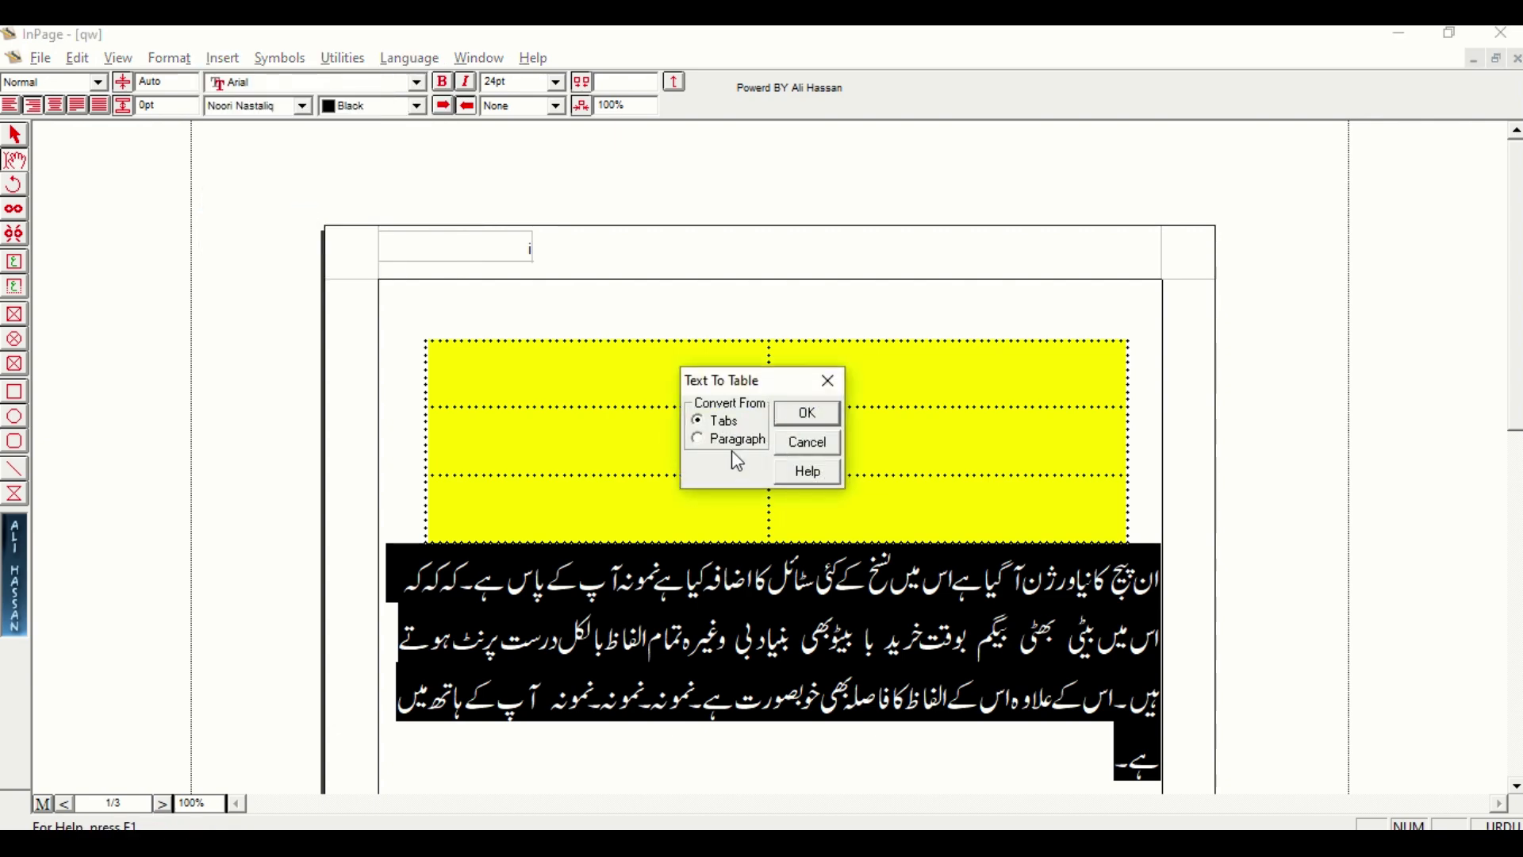
left_click(821, 421)
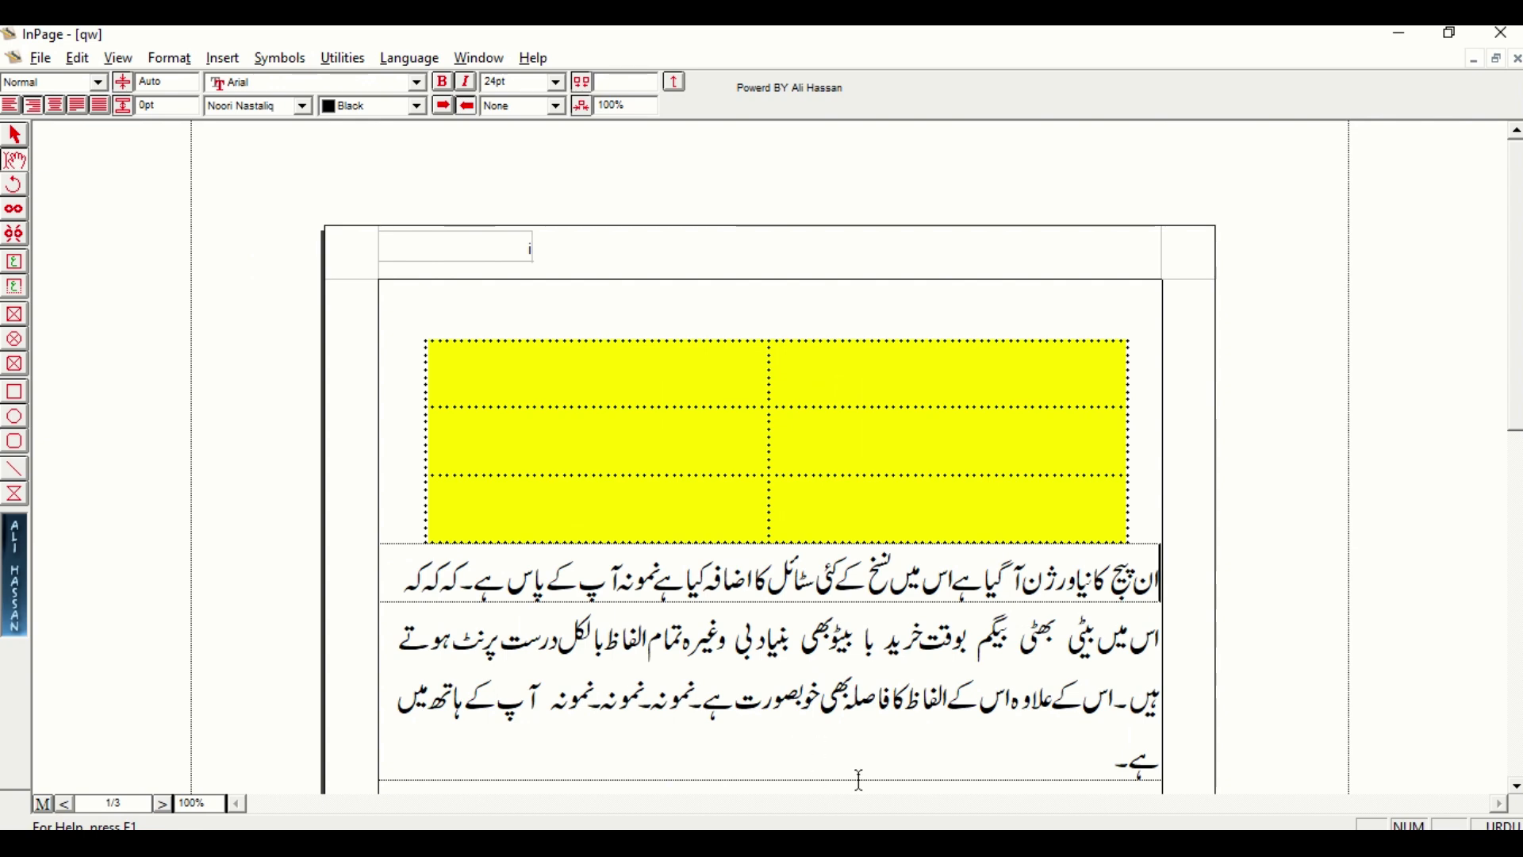
Step: Convert the table holding the Urdu paragraph back to text, converting to Tabs
left_click_drag(901, 769, 1156, 581)
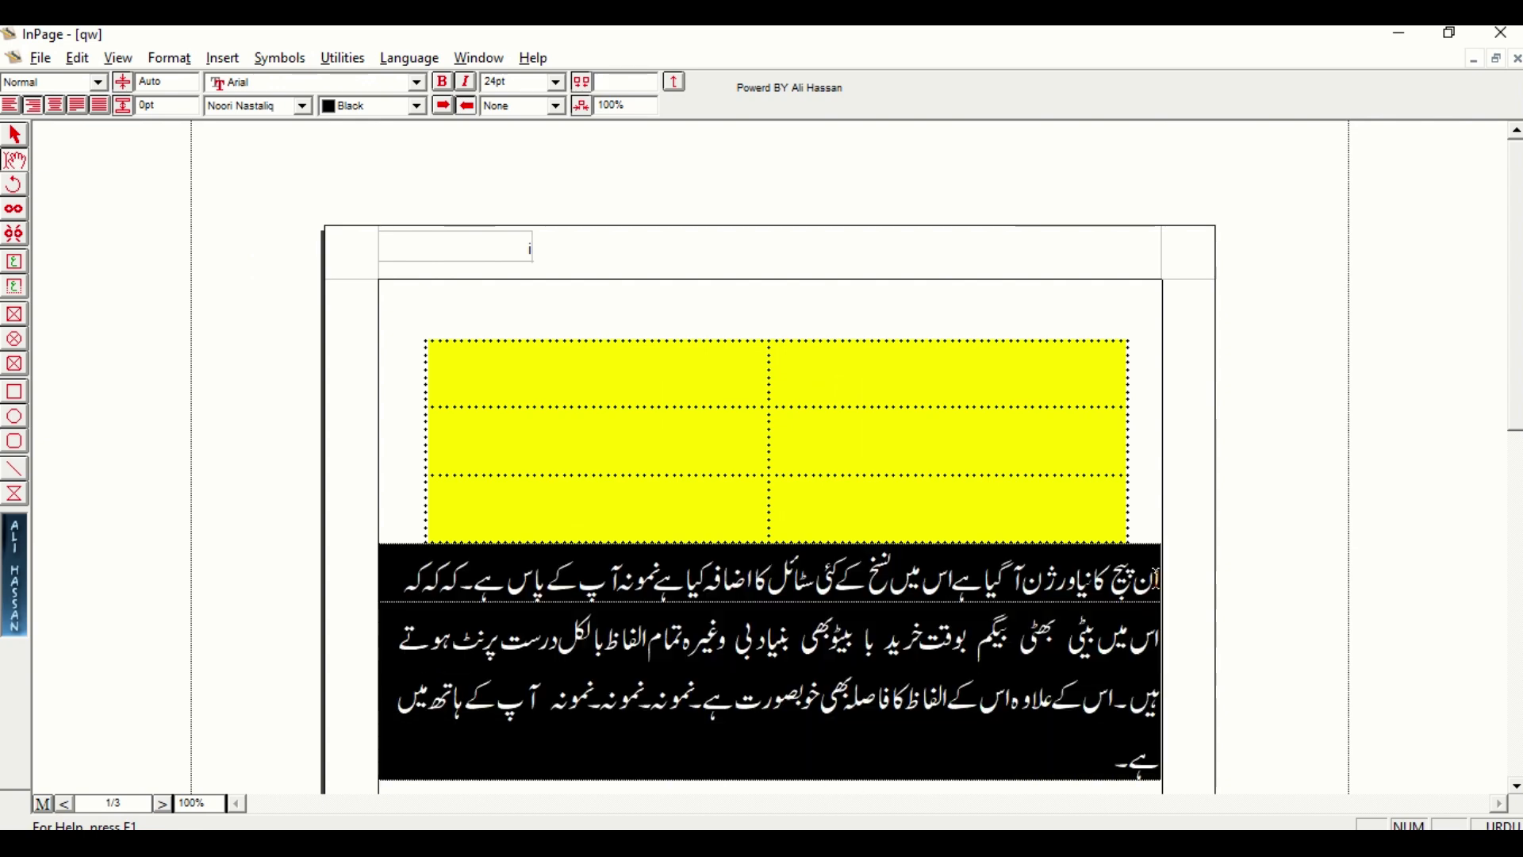
right_click(1149, 573)
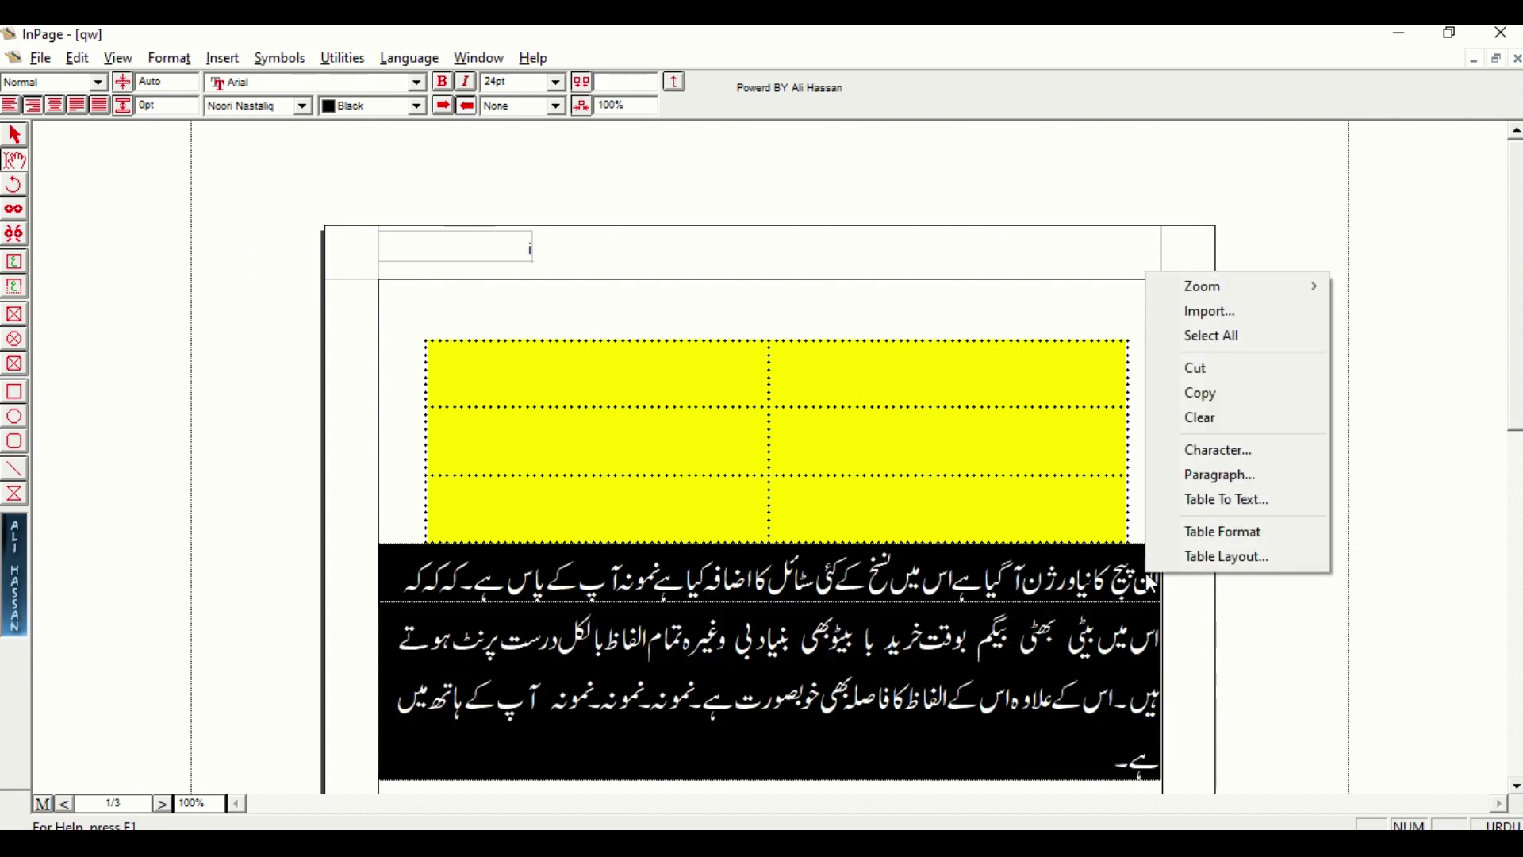
left_click(1225, 507)
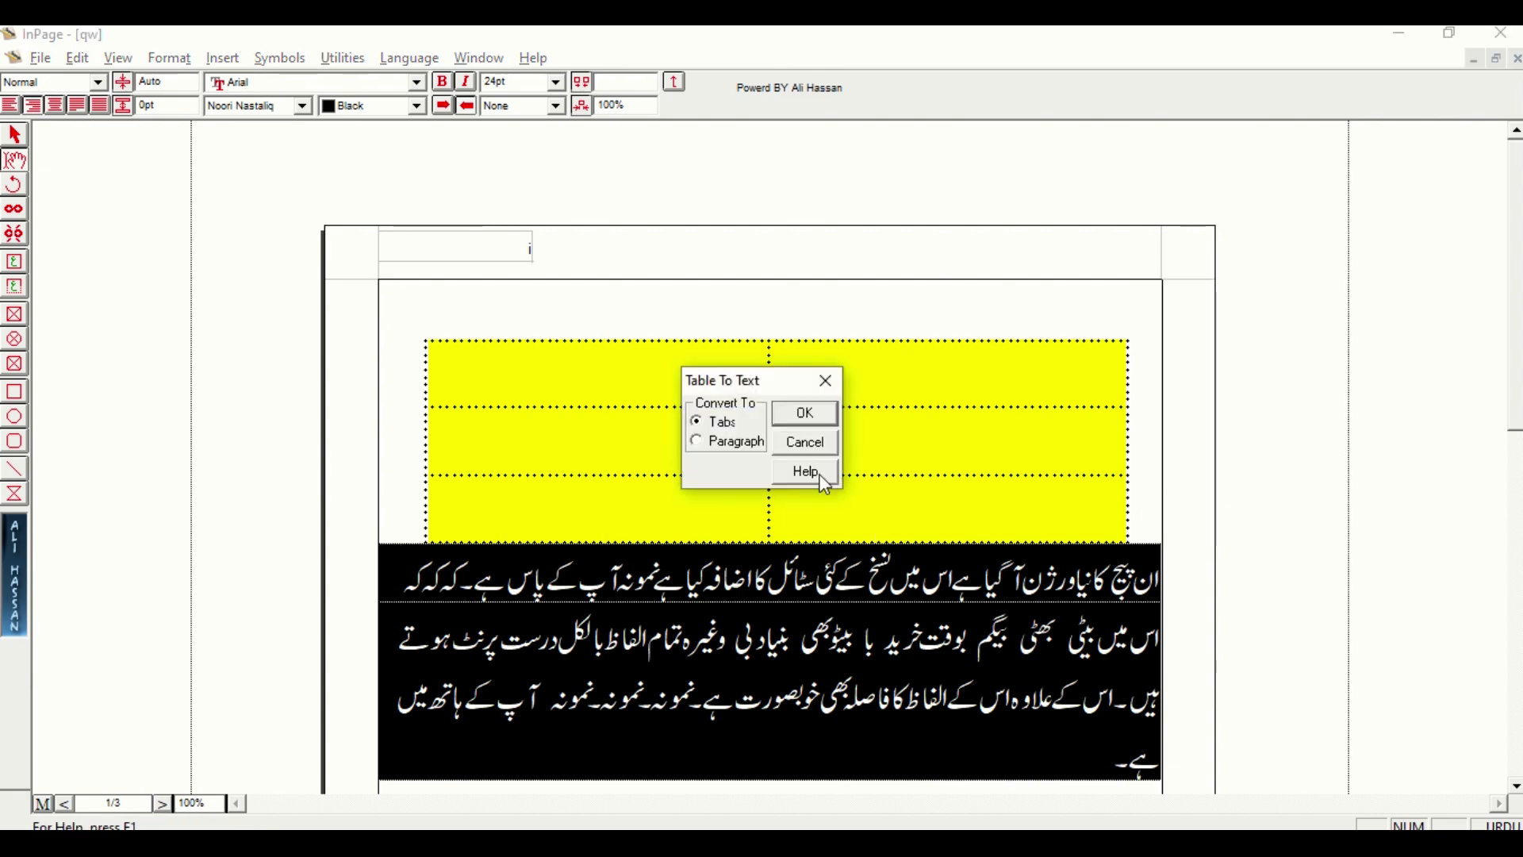
left_click(806, 413)
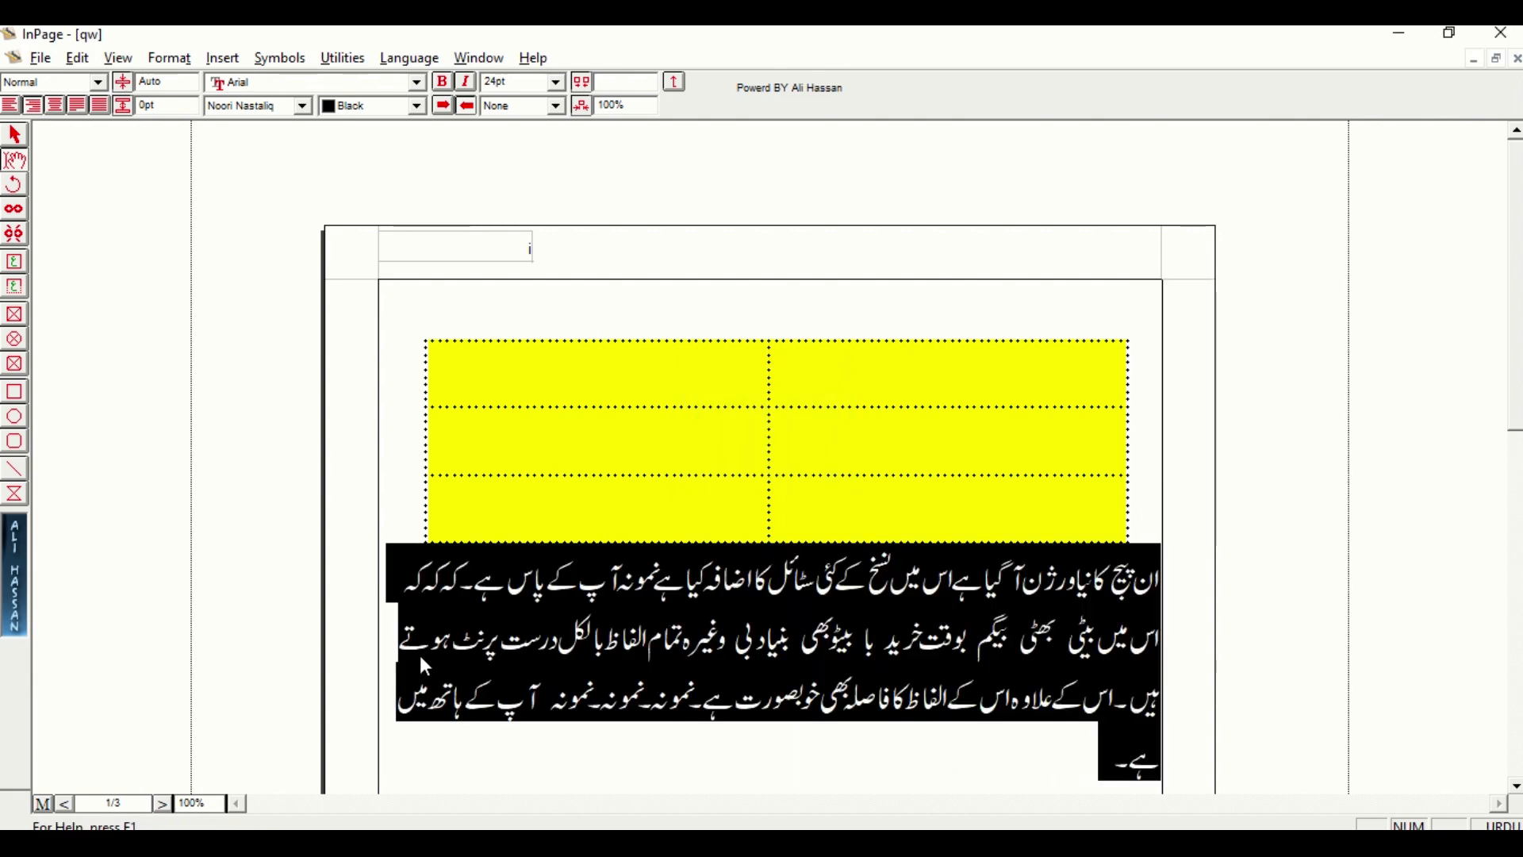
Step: Separate the first, second and remaining lines of the Urdu paragraph with paragraph breaks after the first and second lines
left_click(407, 638)
key("Return")
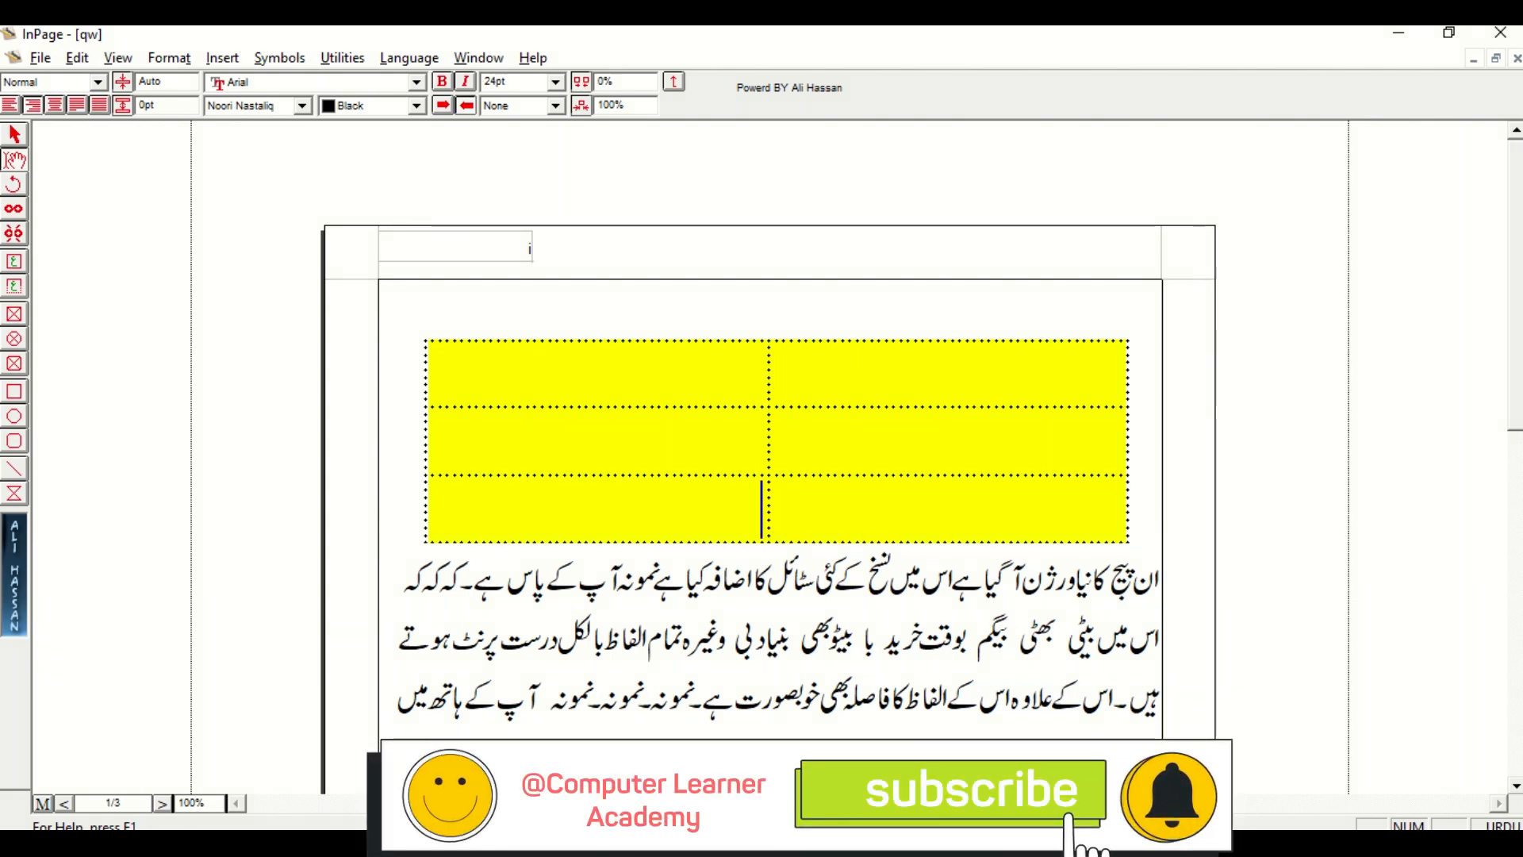
left_click(411, 589)
key("Return")
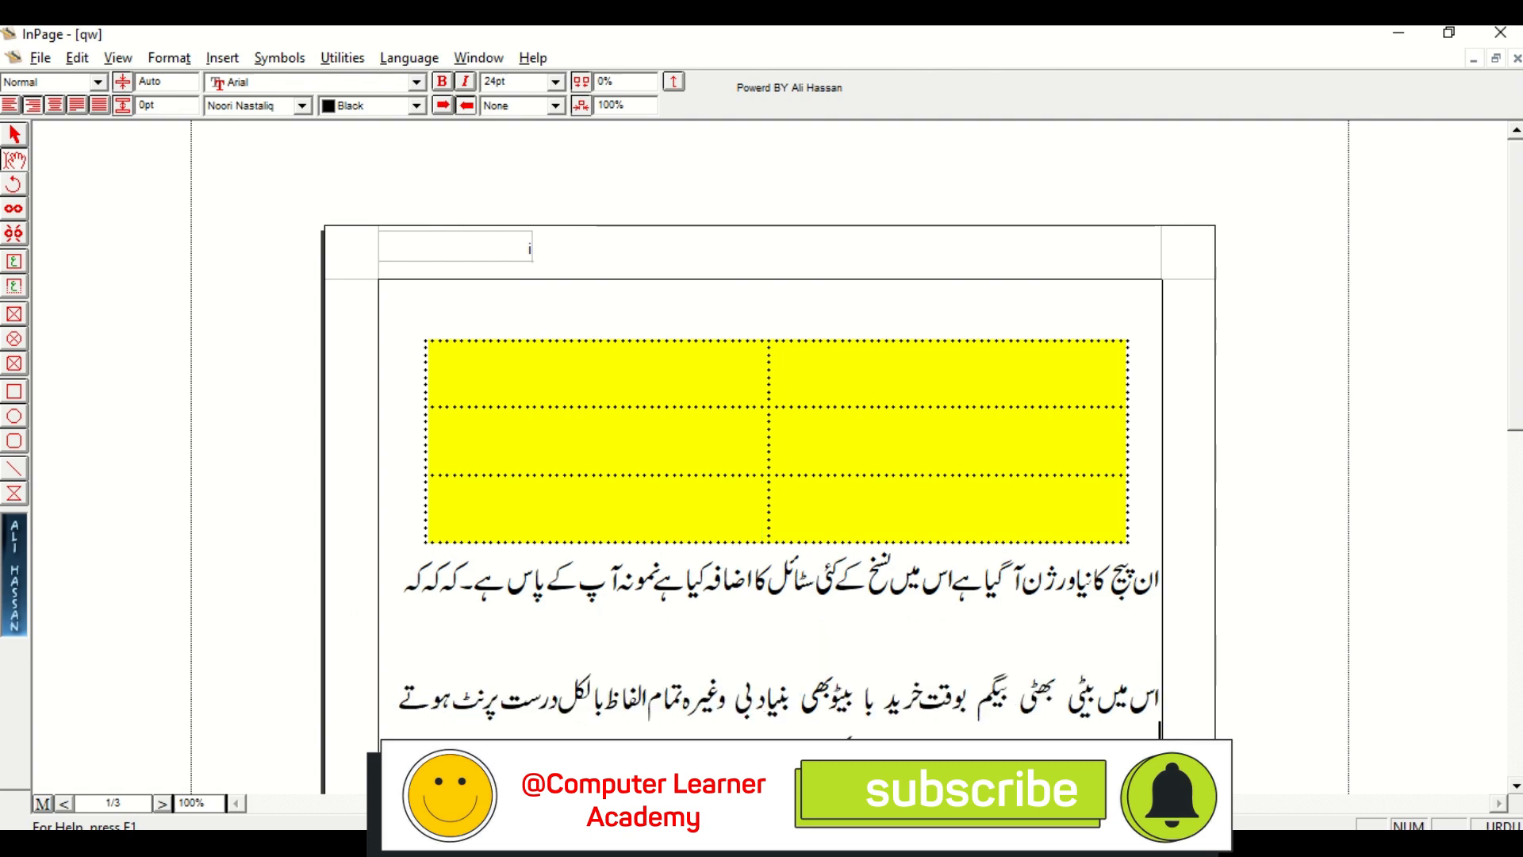
key("Down")
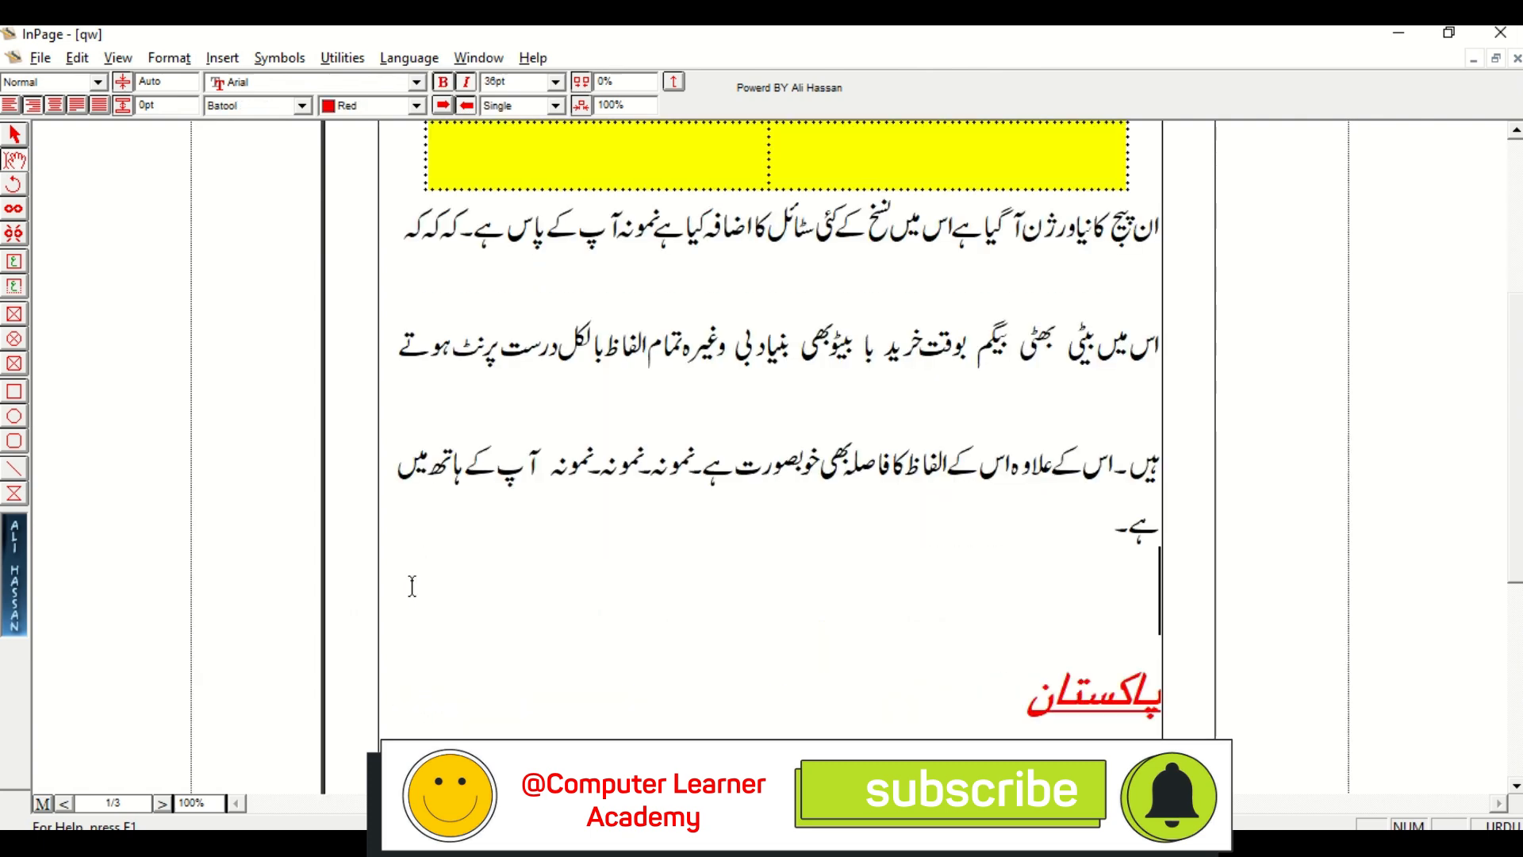
Step: Convert the separated Urdu paragraphs below the yellow table into a table, converting from Tabs
key("shift+Up")
key("shift+Up")
key("shift+Up")
key("shift+Up")
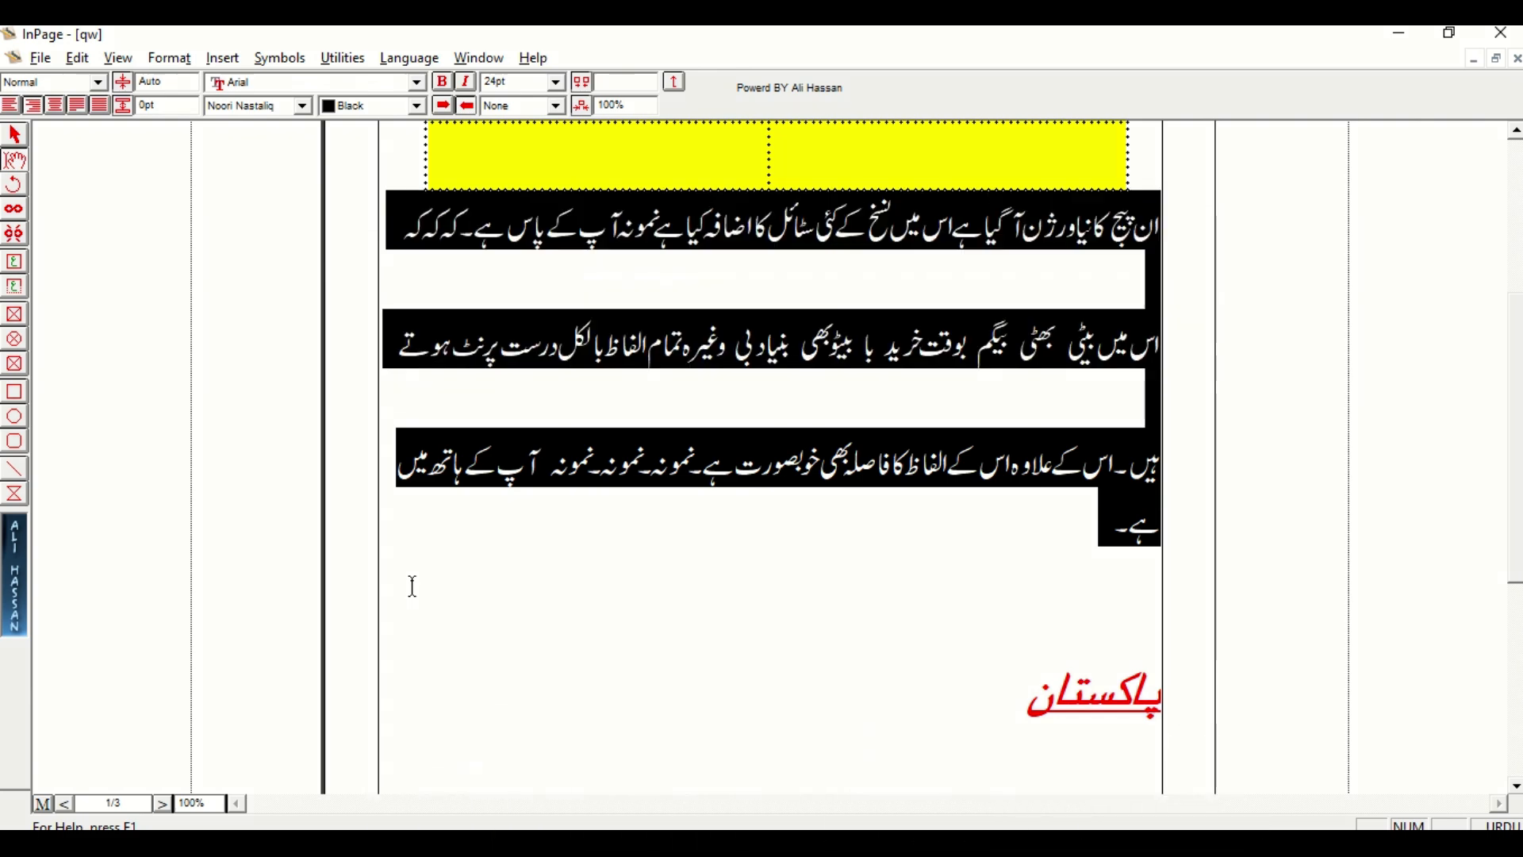
left_click(222, 58)
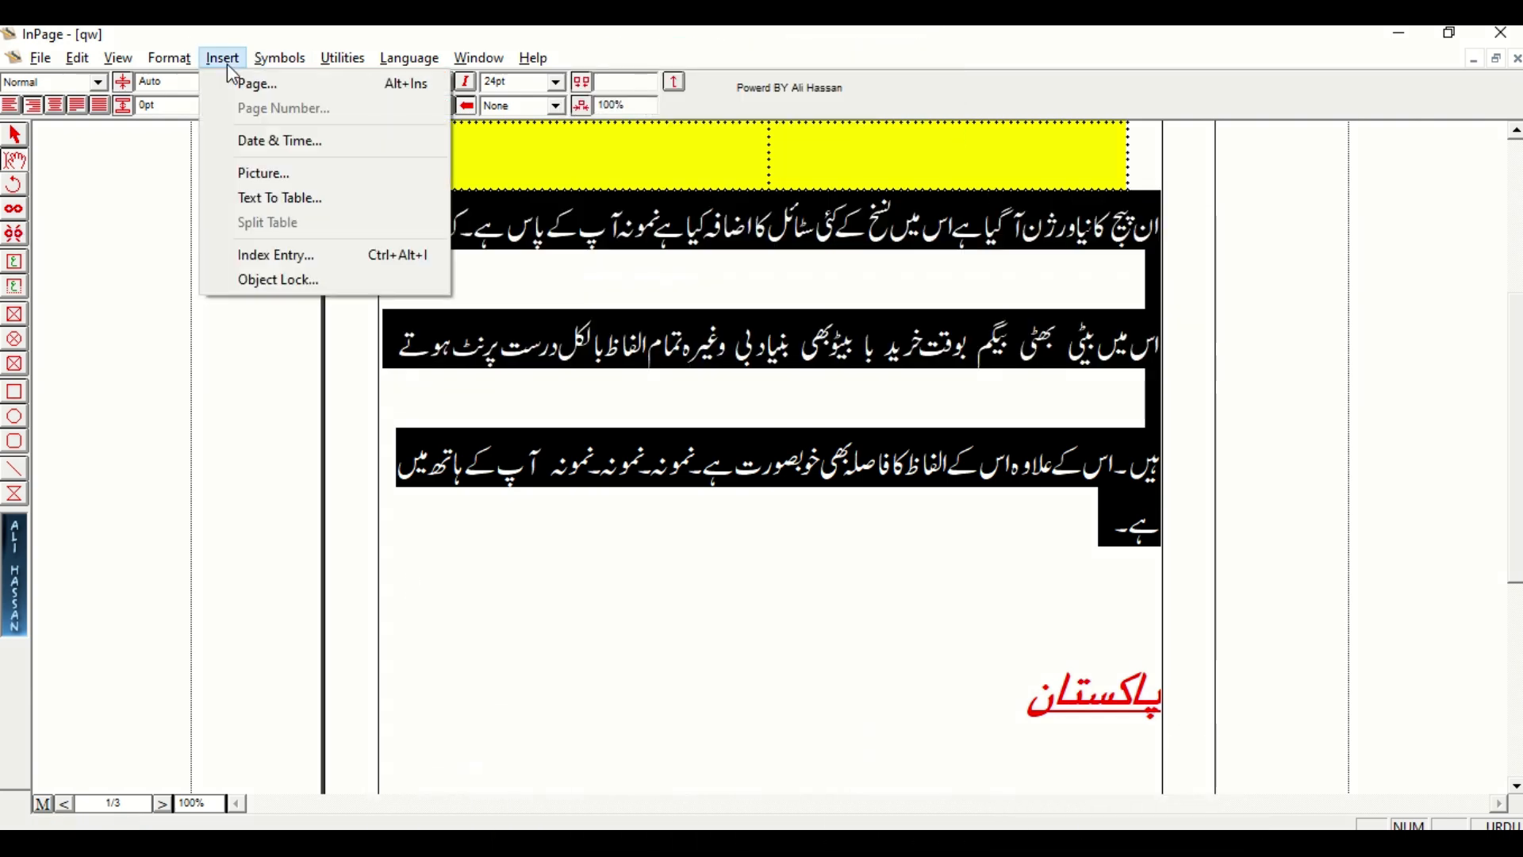
left_click(301, 199)
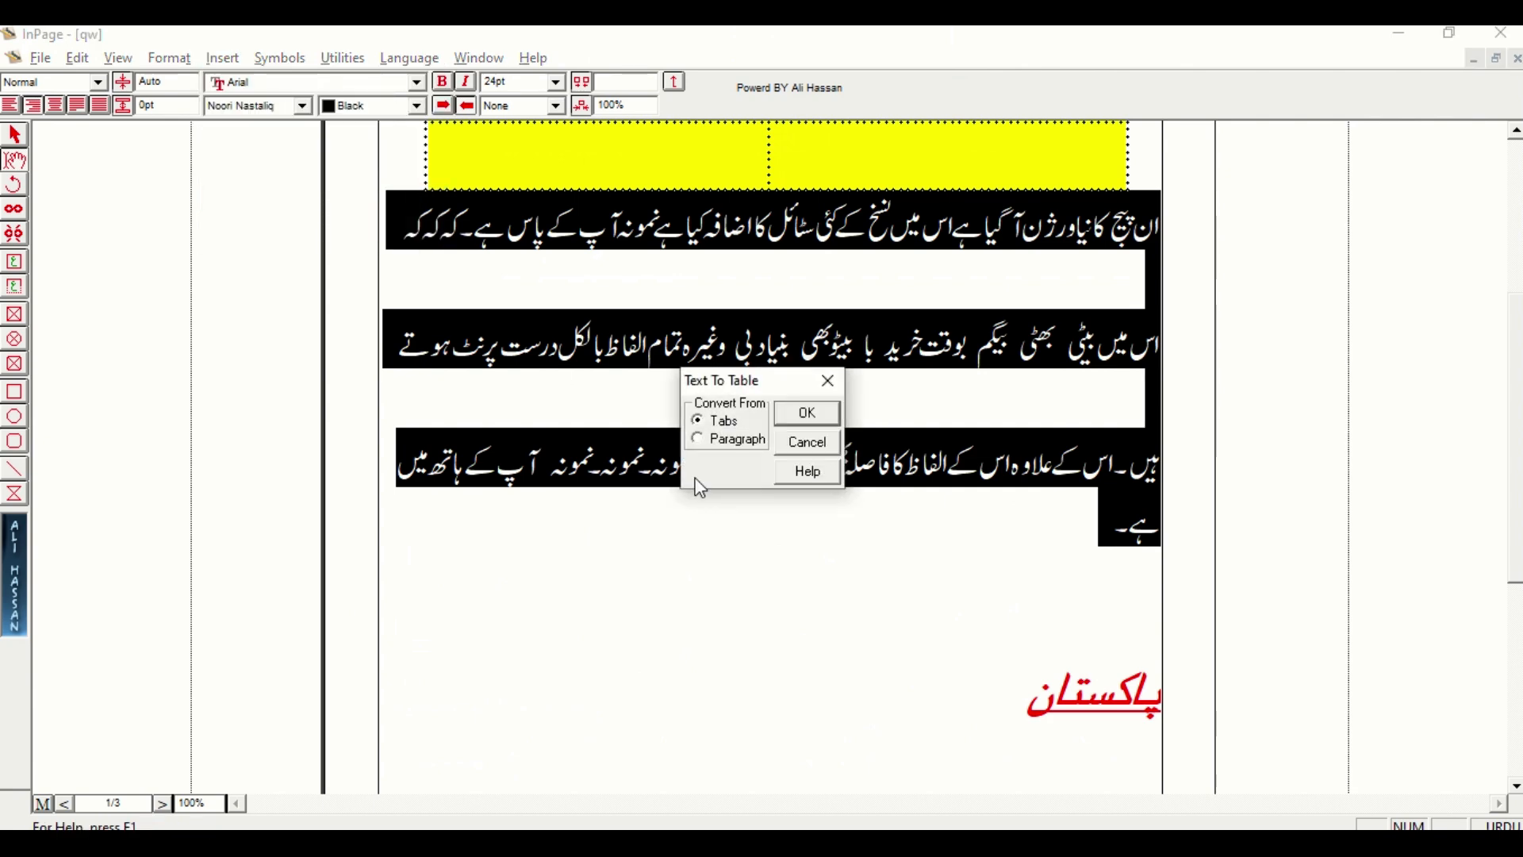
left_click(817, 421)
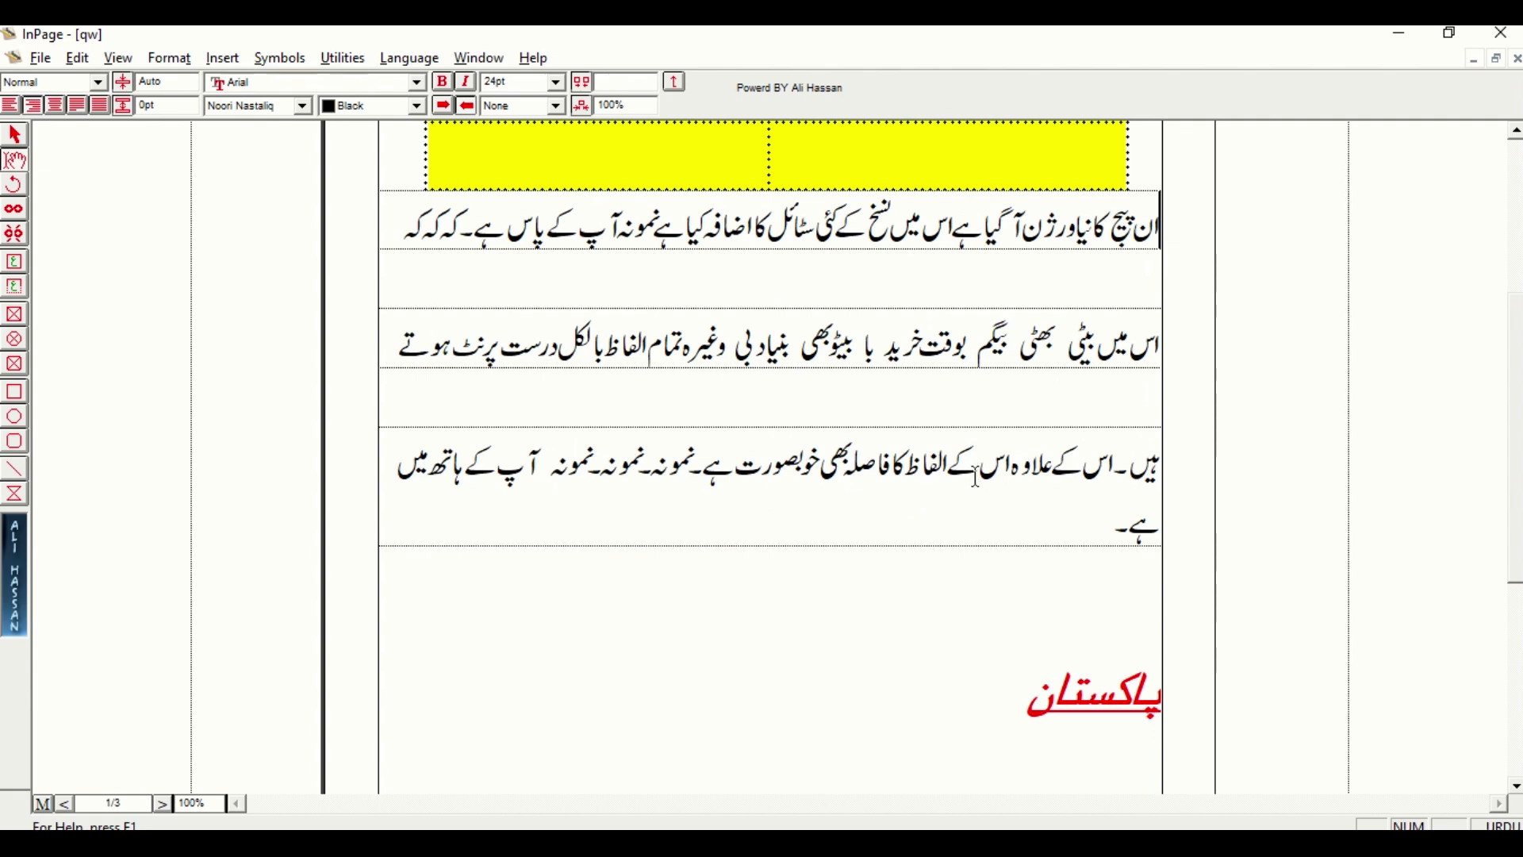
Step: Split the new Urdu text table at its first row
left_click(218, 60)
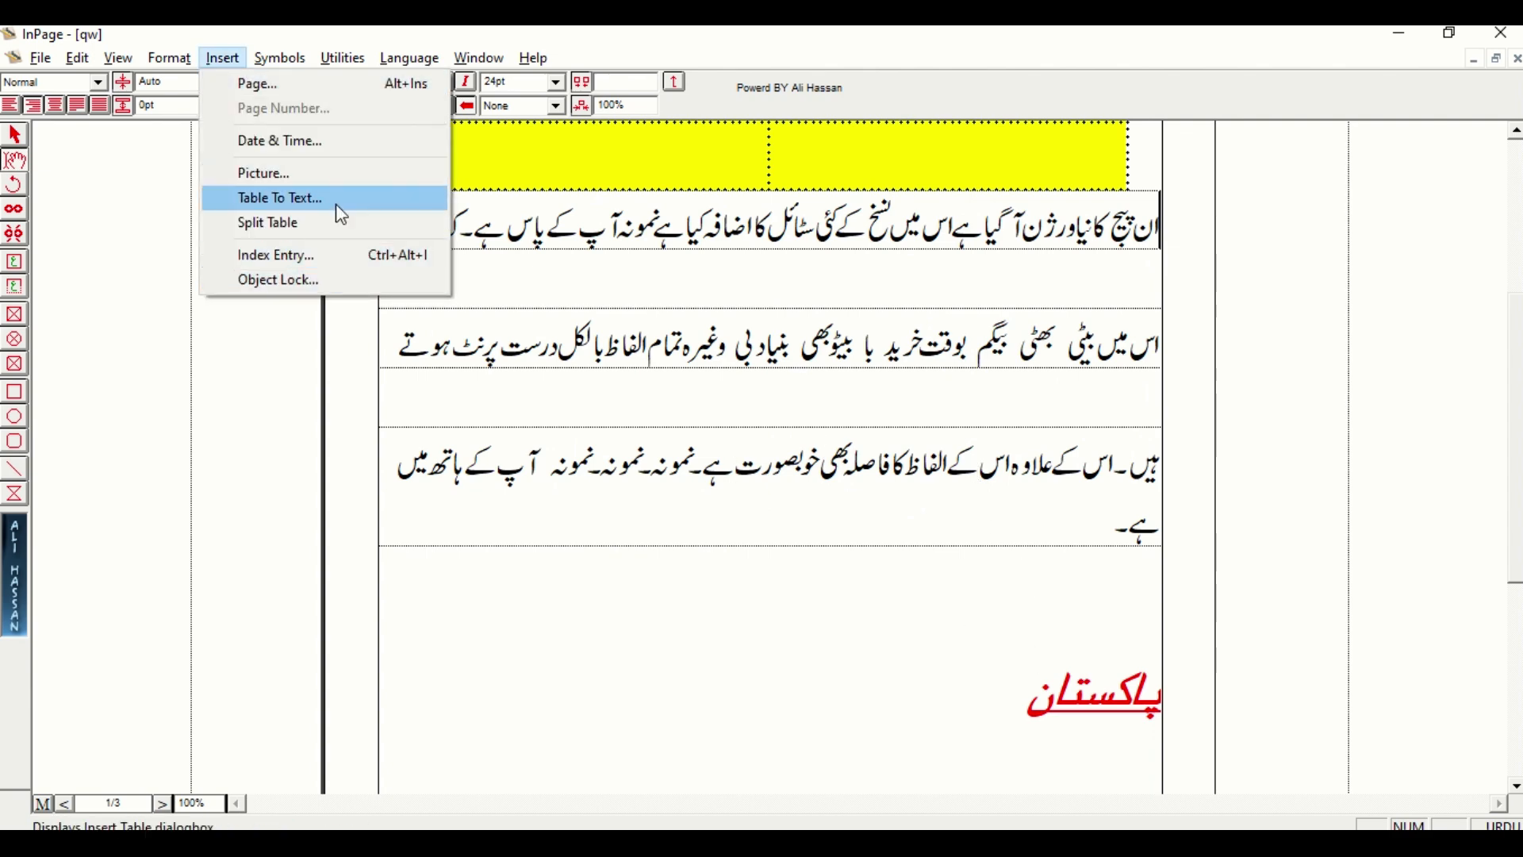
left_click(350, 234)
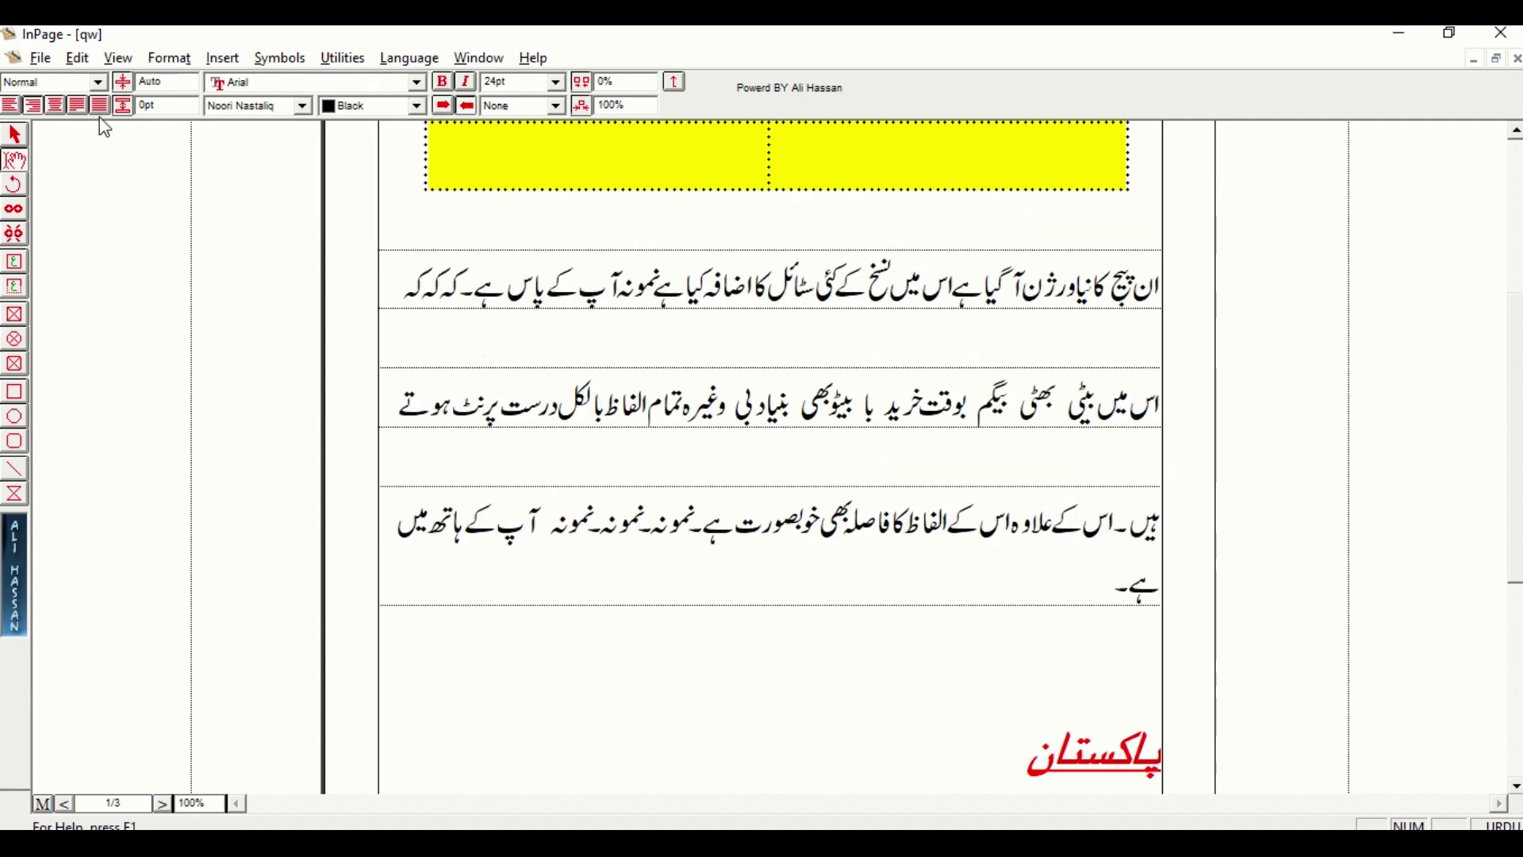
left_click(221, 62)
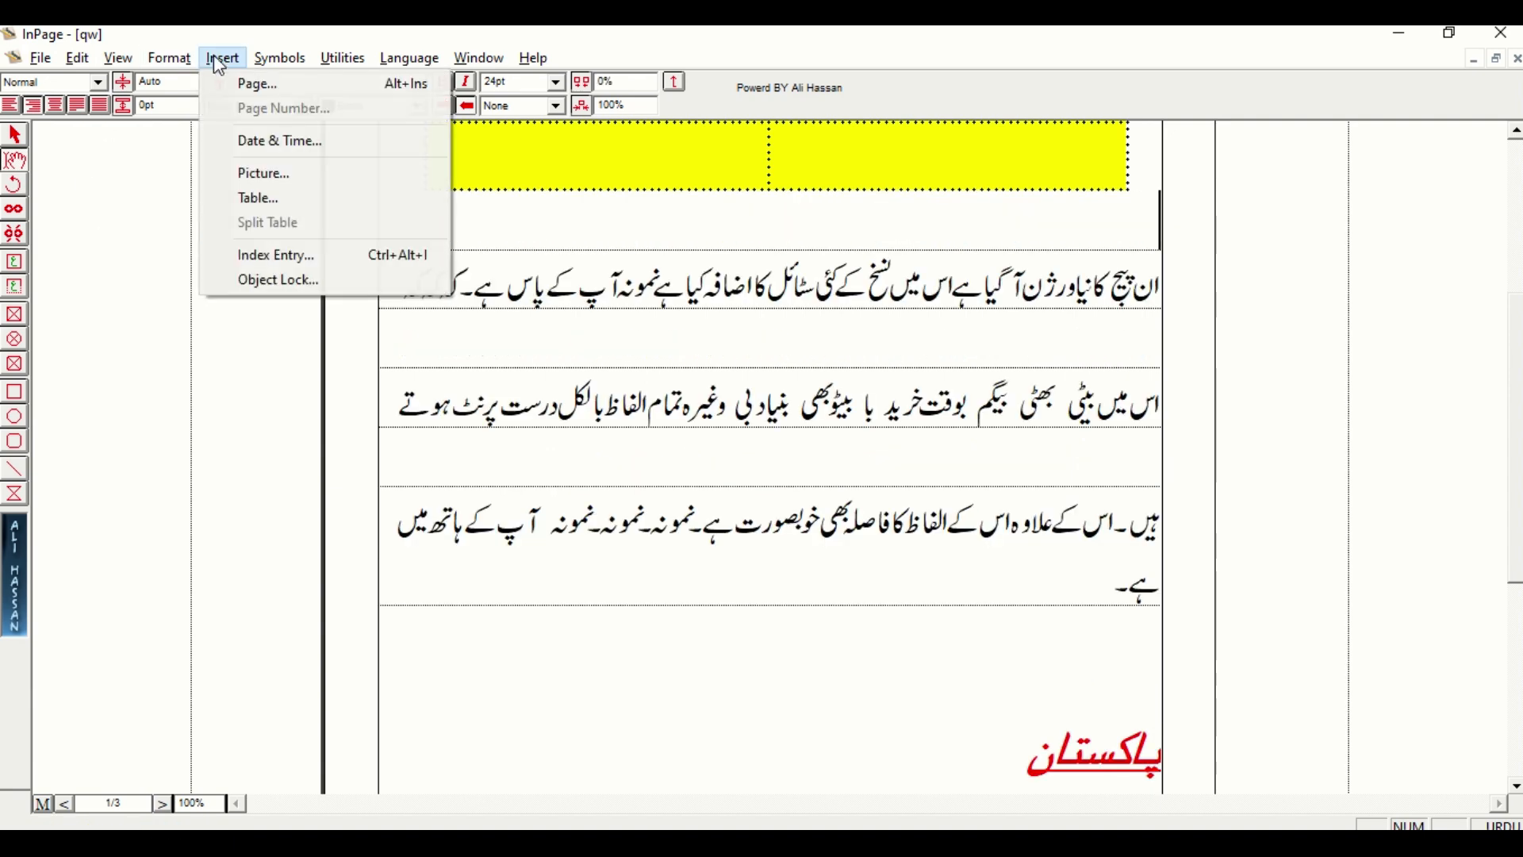
left_click(355, 265)
left_click(876, 486)
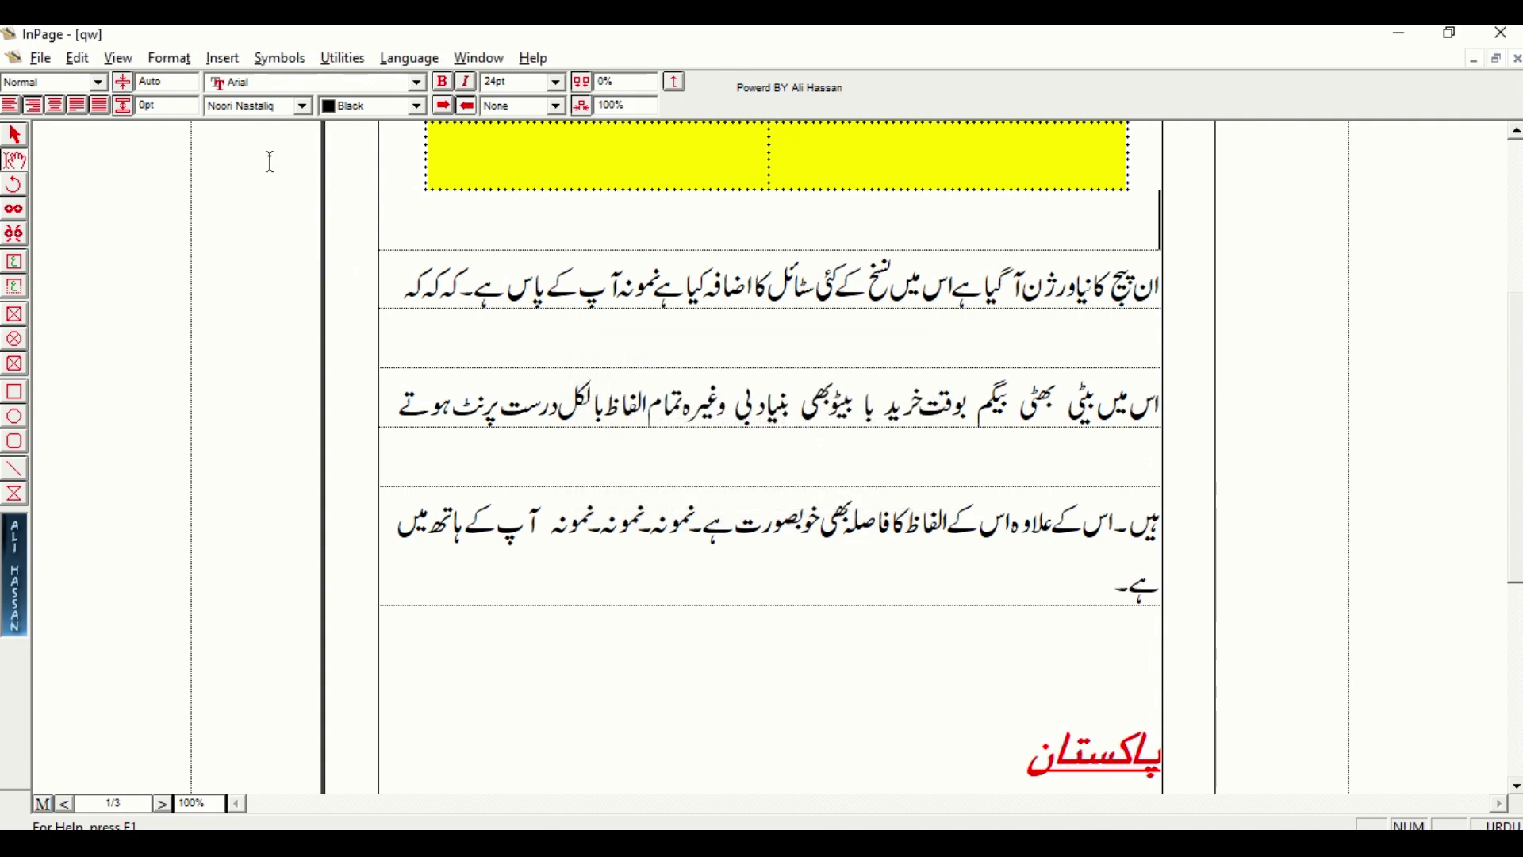
Step: Insert an object lock at the blank line above the Urdu text table, using object number 1
left_click(223, 58)
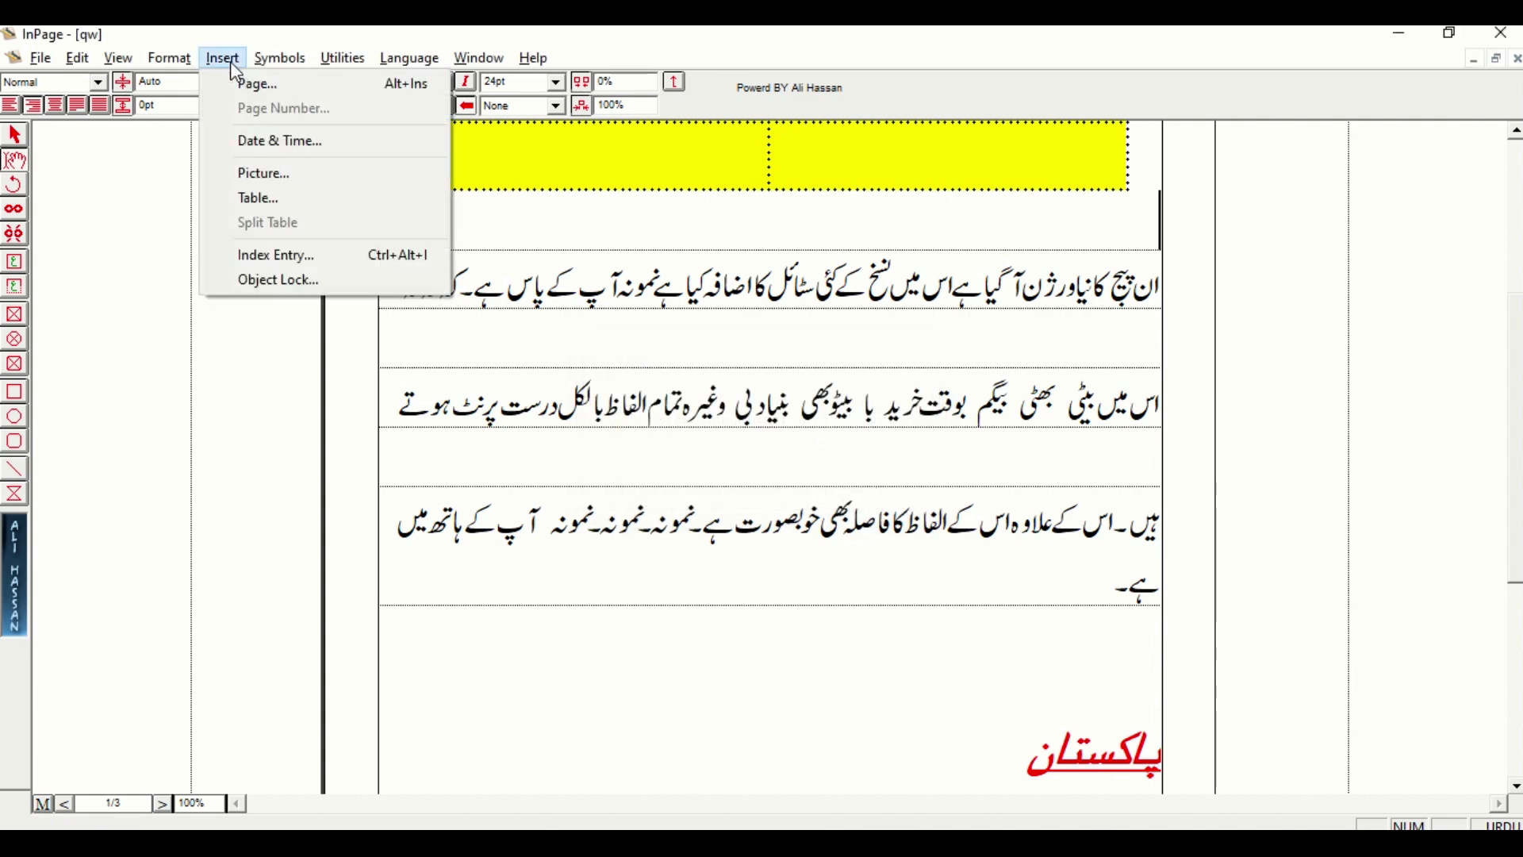
left_click(332, 279)
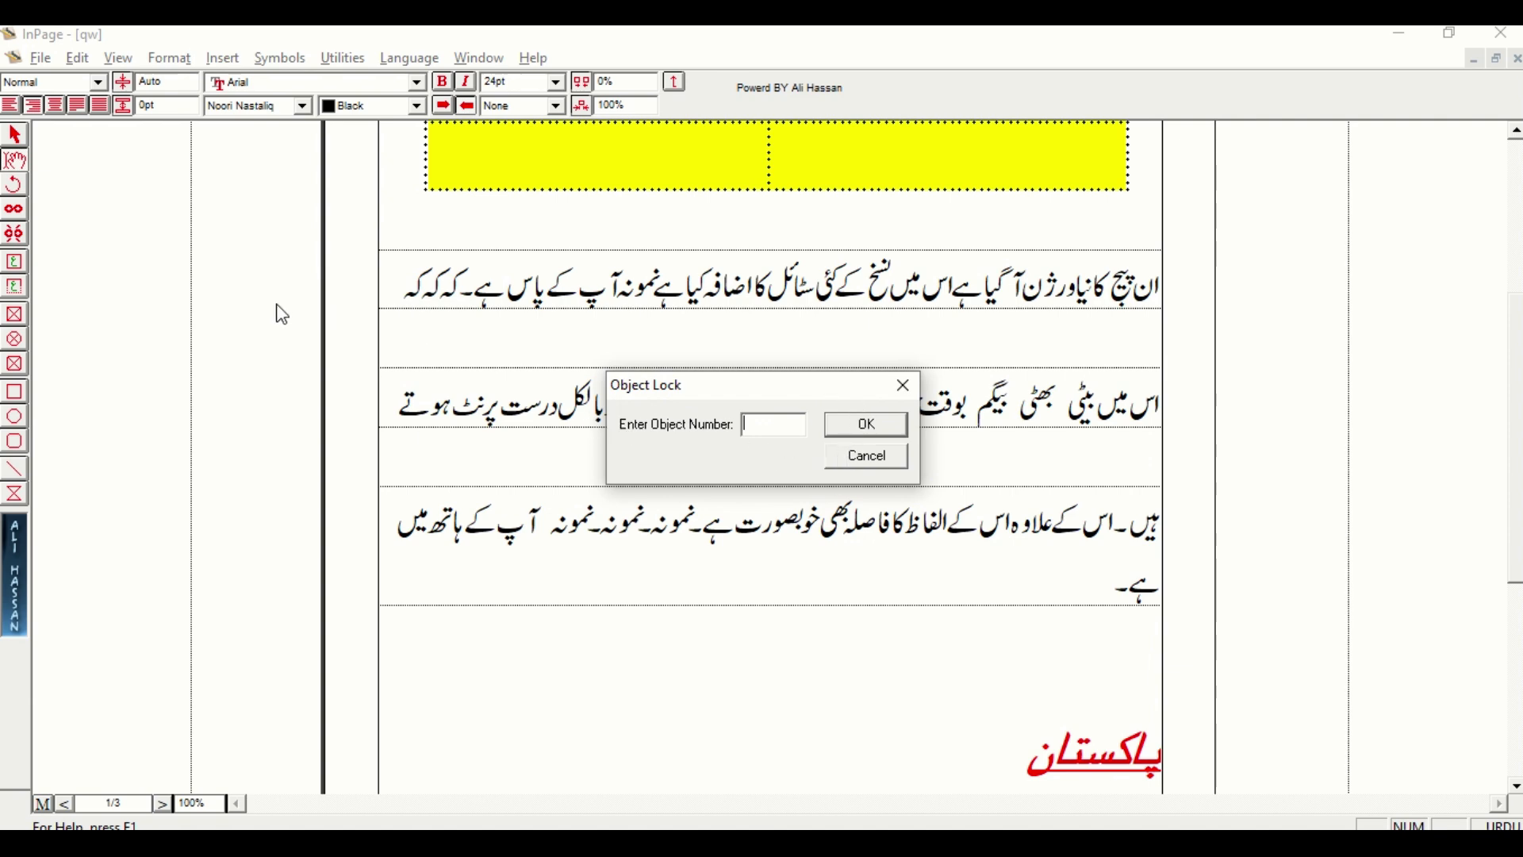
type("1")
left_click(863, 433)
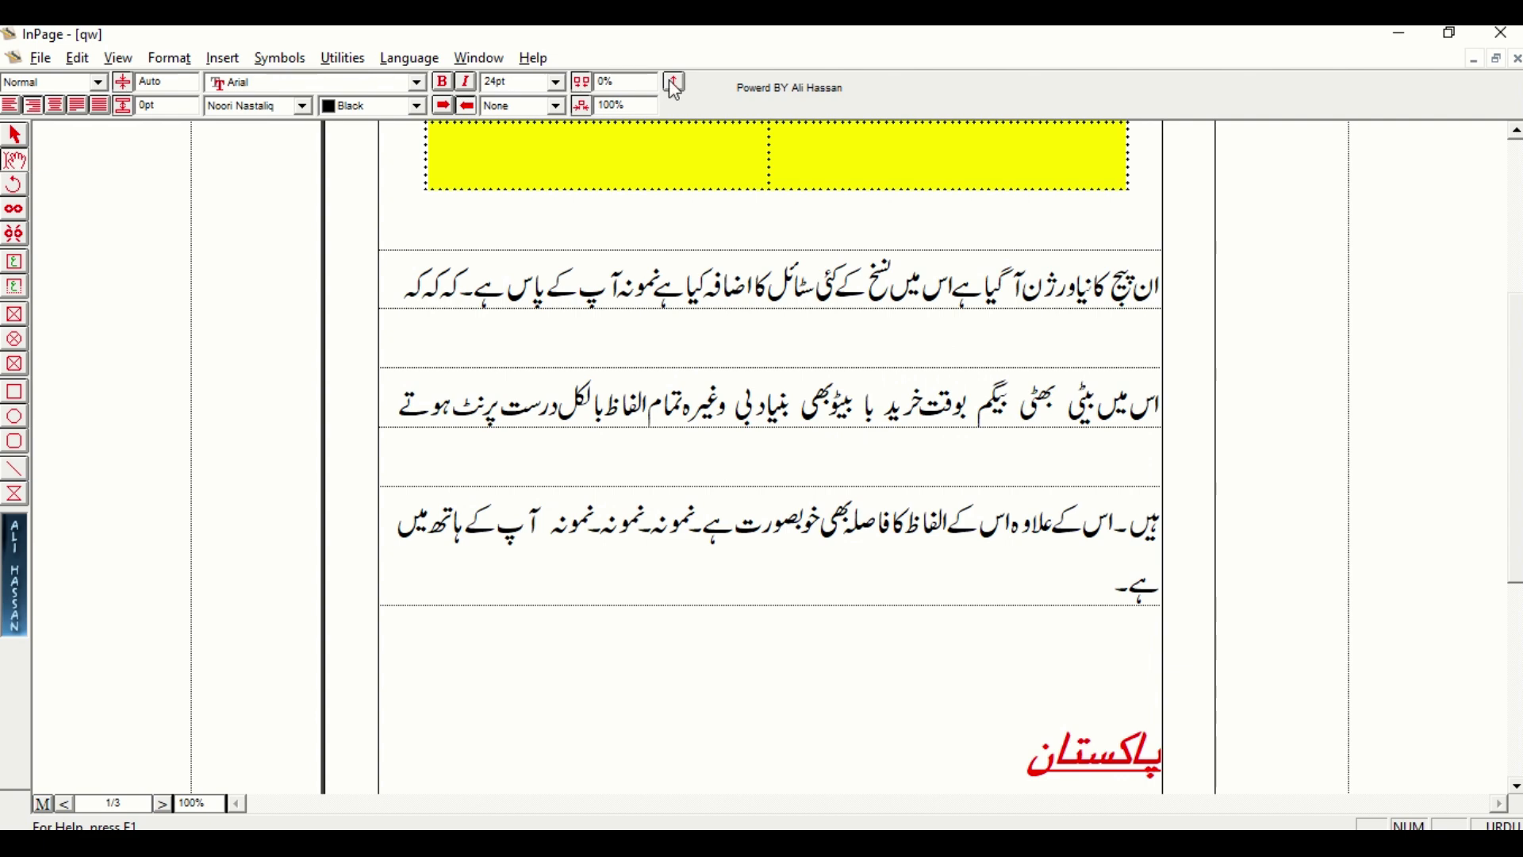
left_click(890, 486)
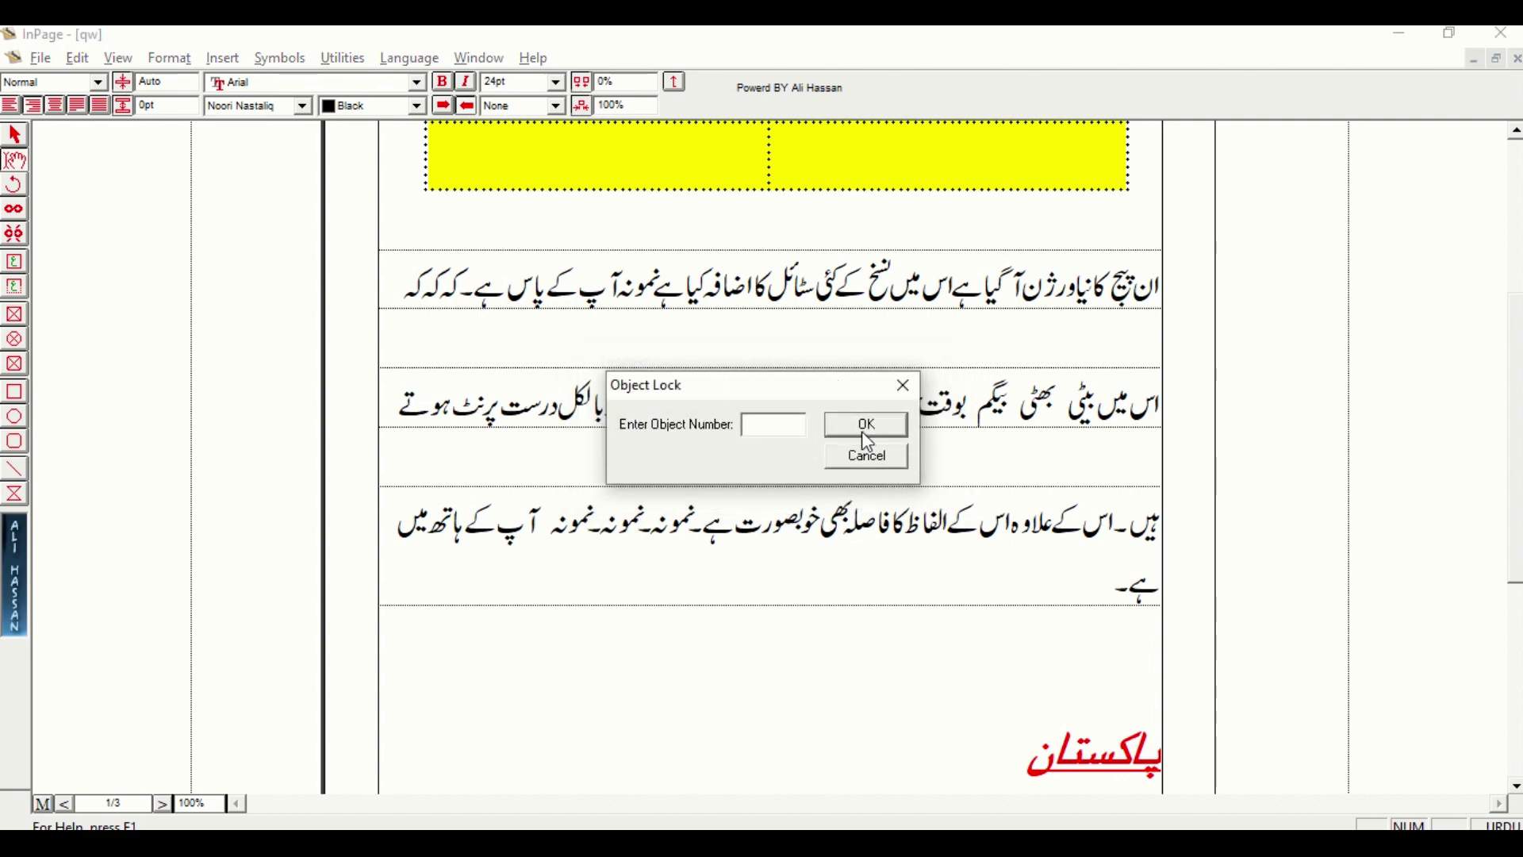
type("1")
left_click(863, 432)
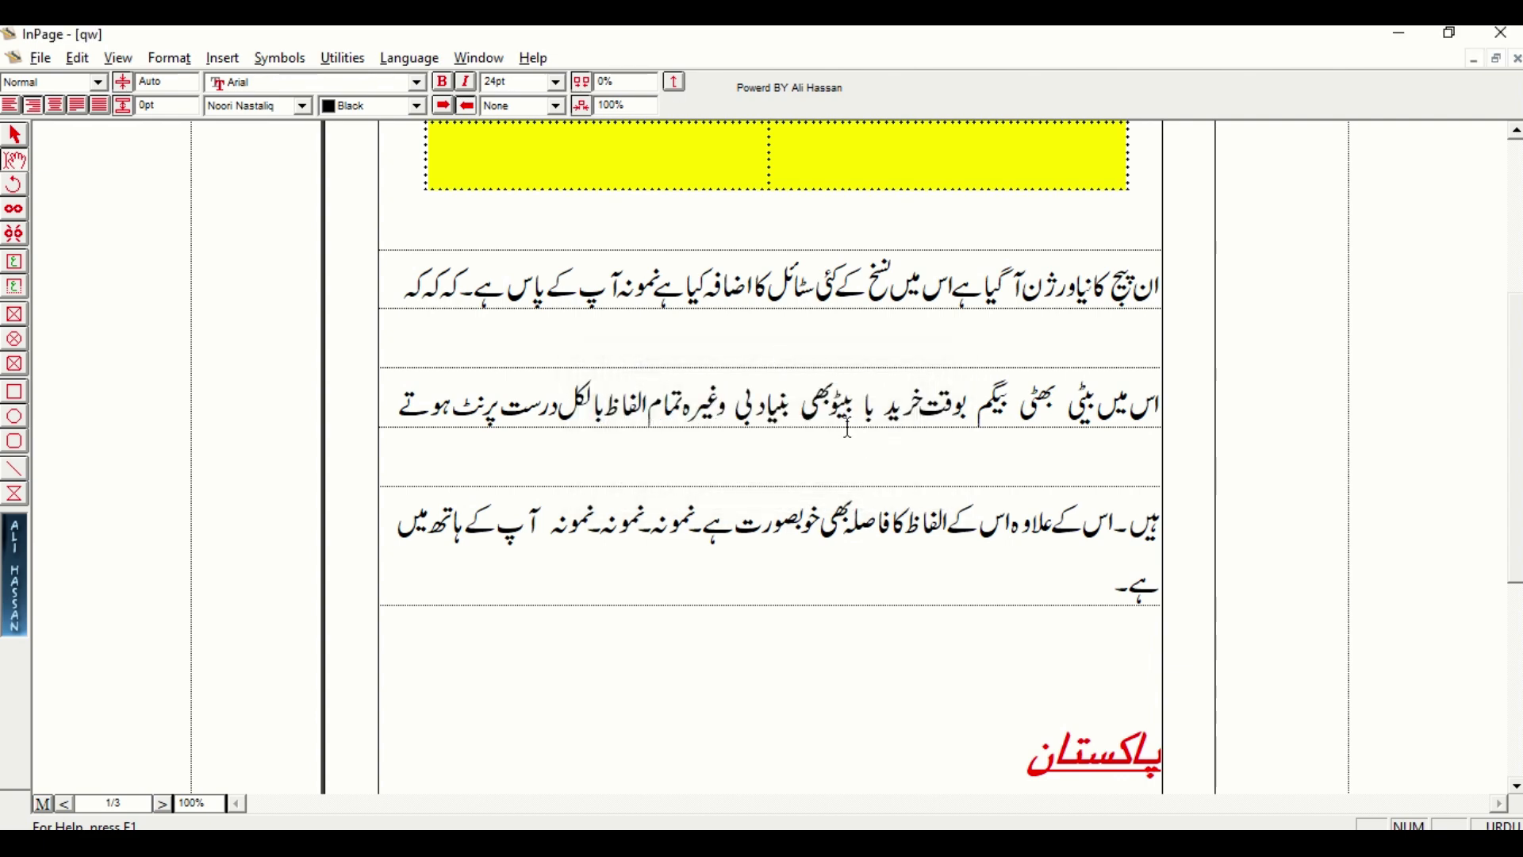
Step: In the document with the large Urdu headline, enclose the headline in ornamental floral bracket symbols at its start and end
mouse_move(633, 28)
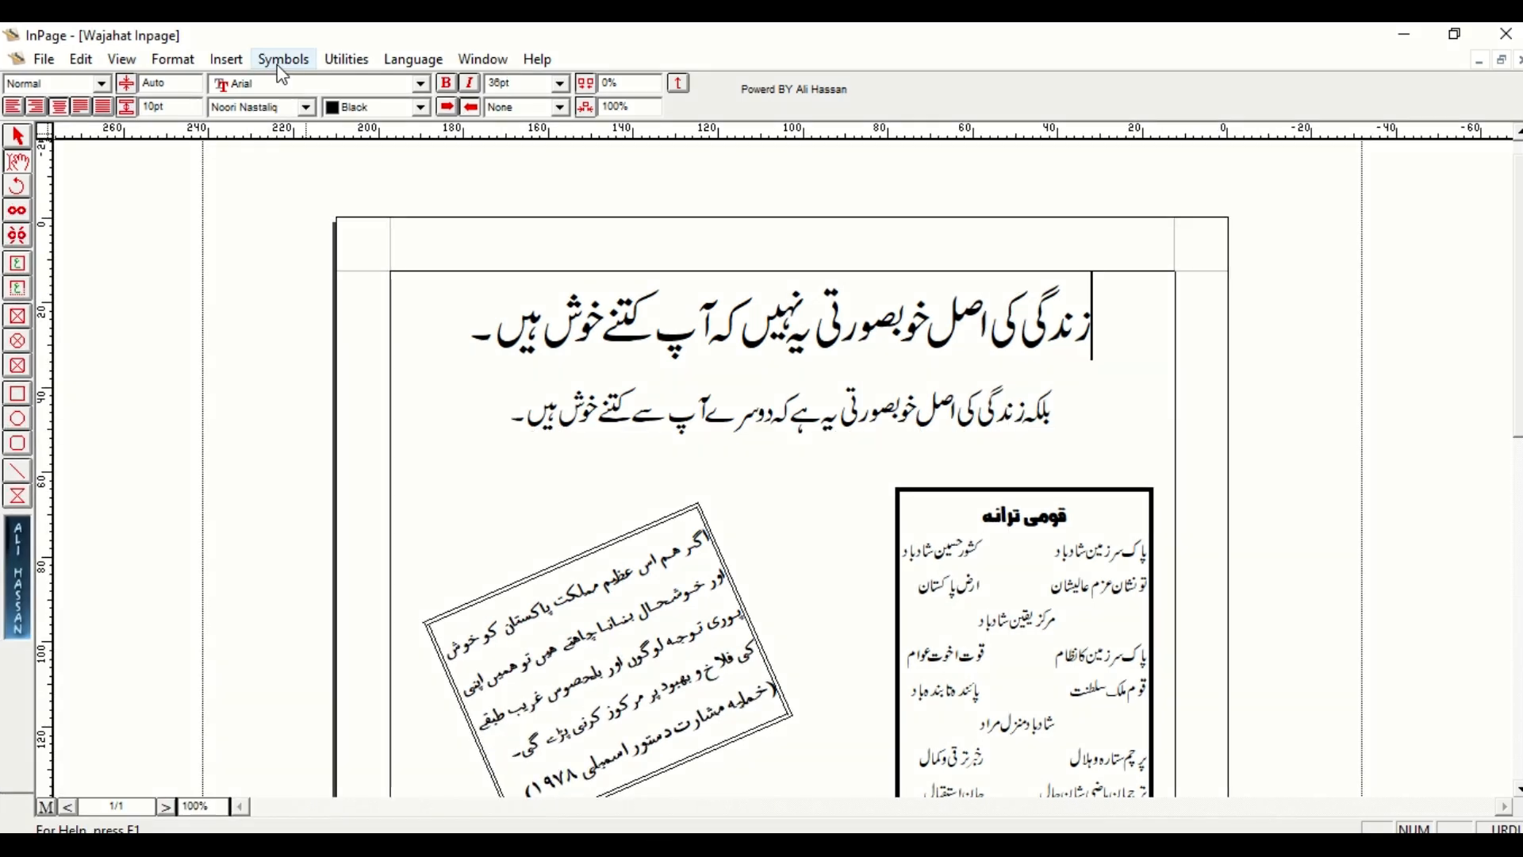
left_click(280, 64)
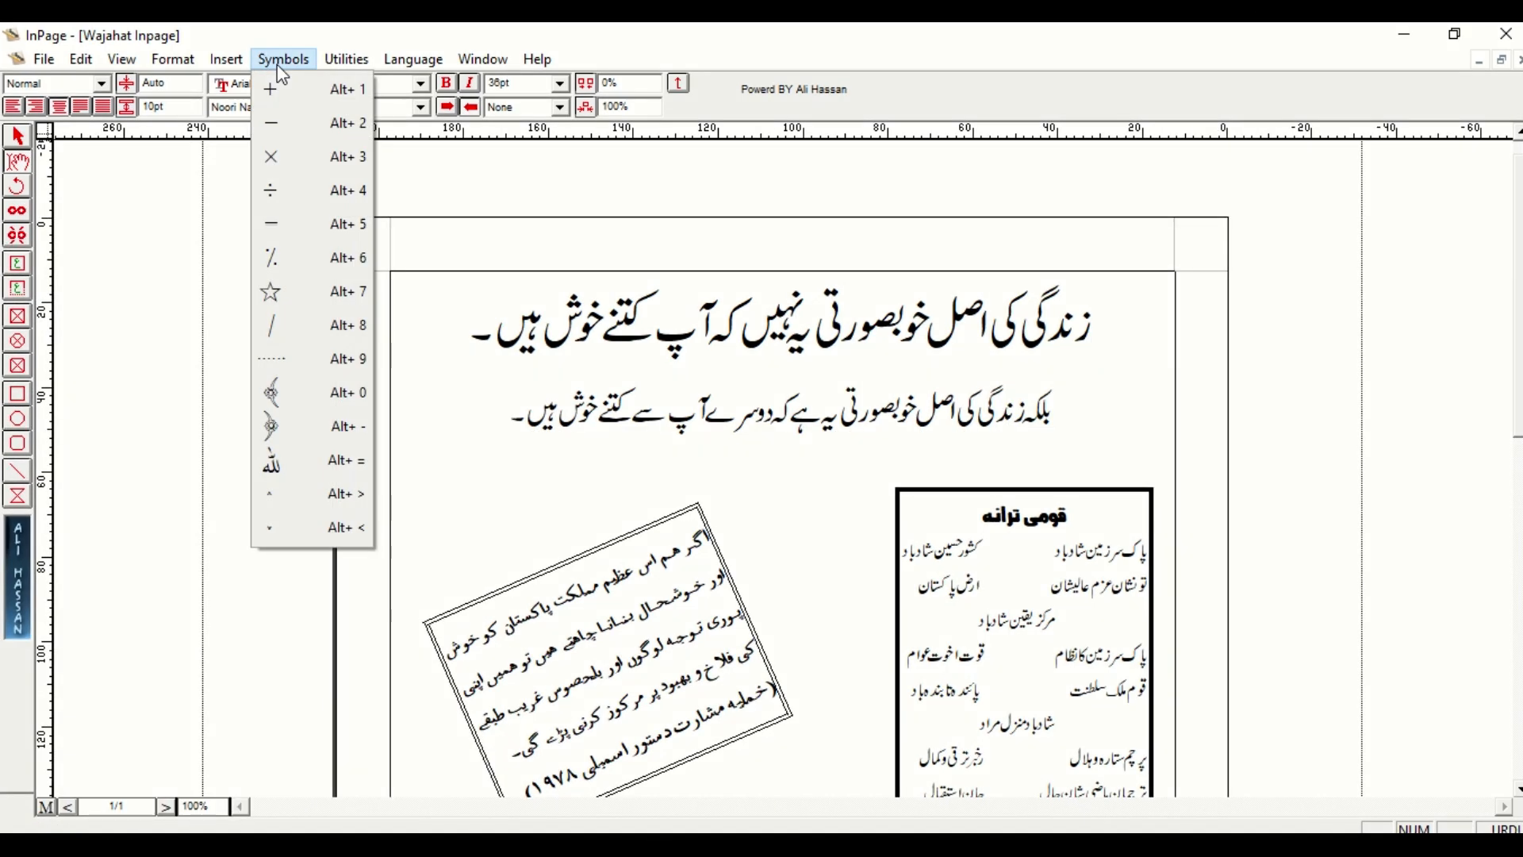
left_click(825, 335)
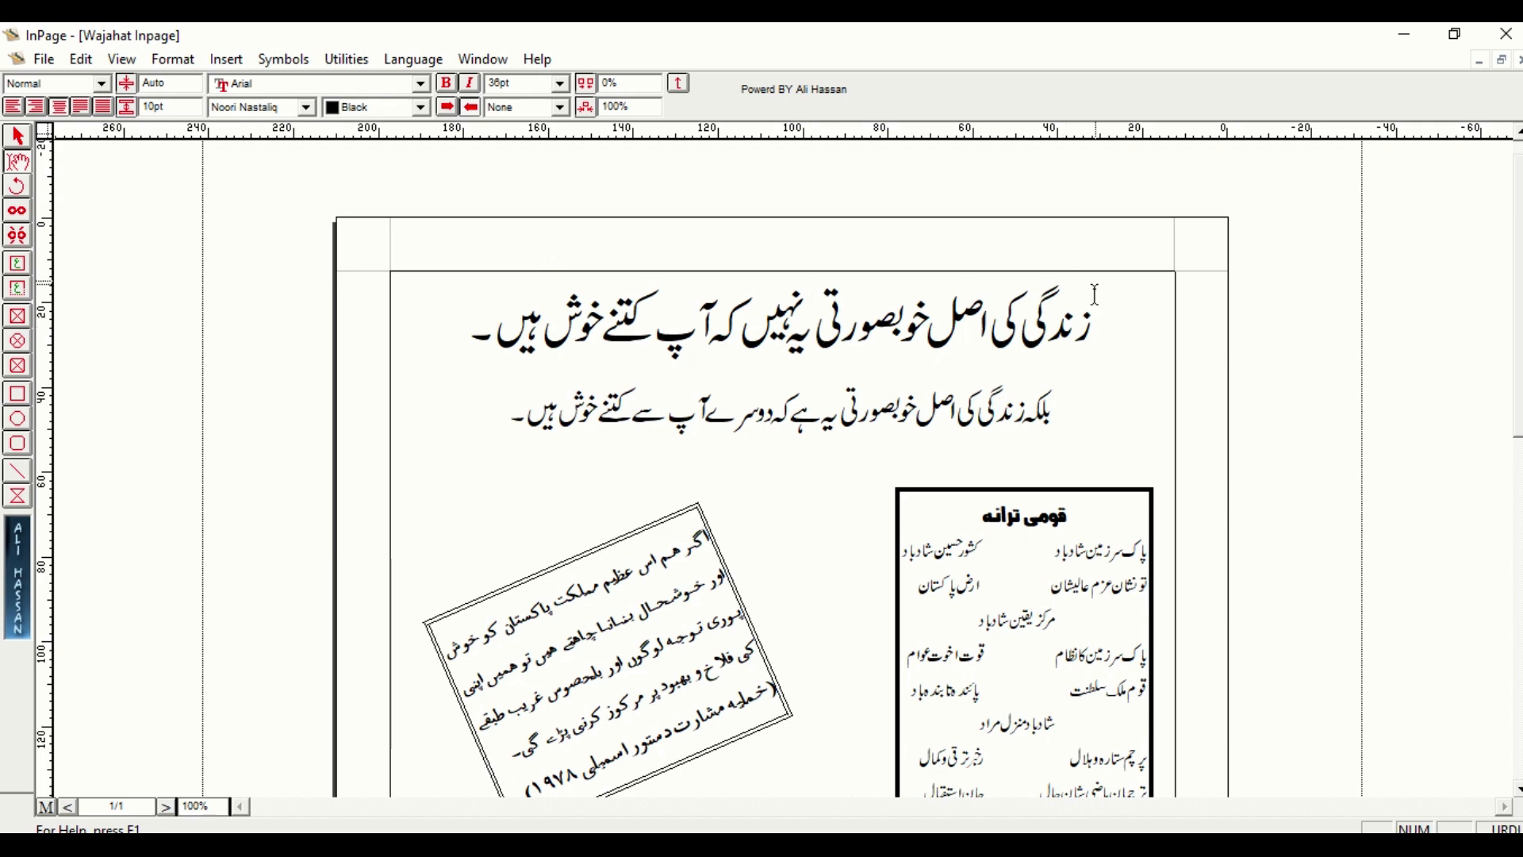
left_click(1118, 338)
left_click(257, 67)
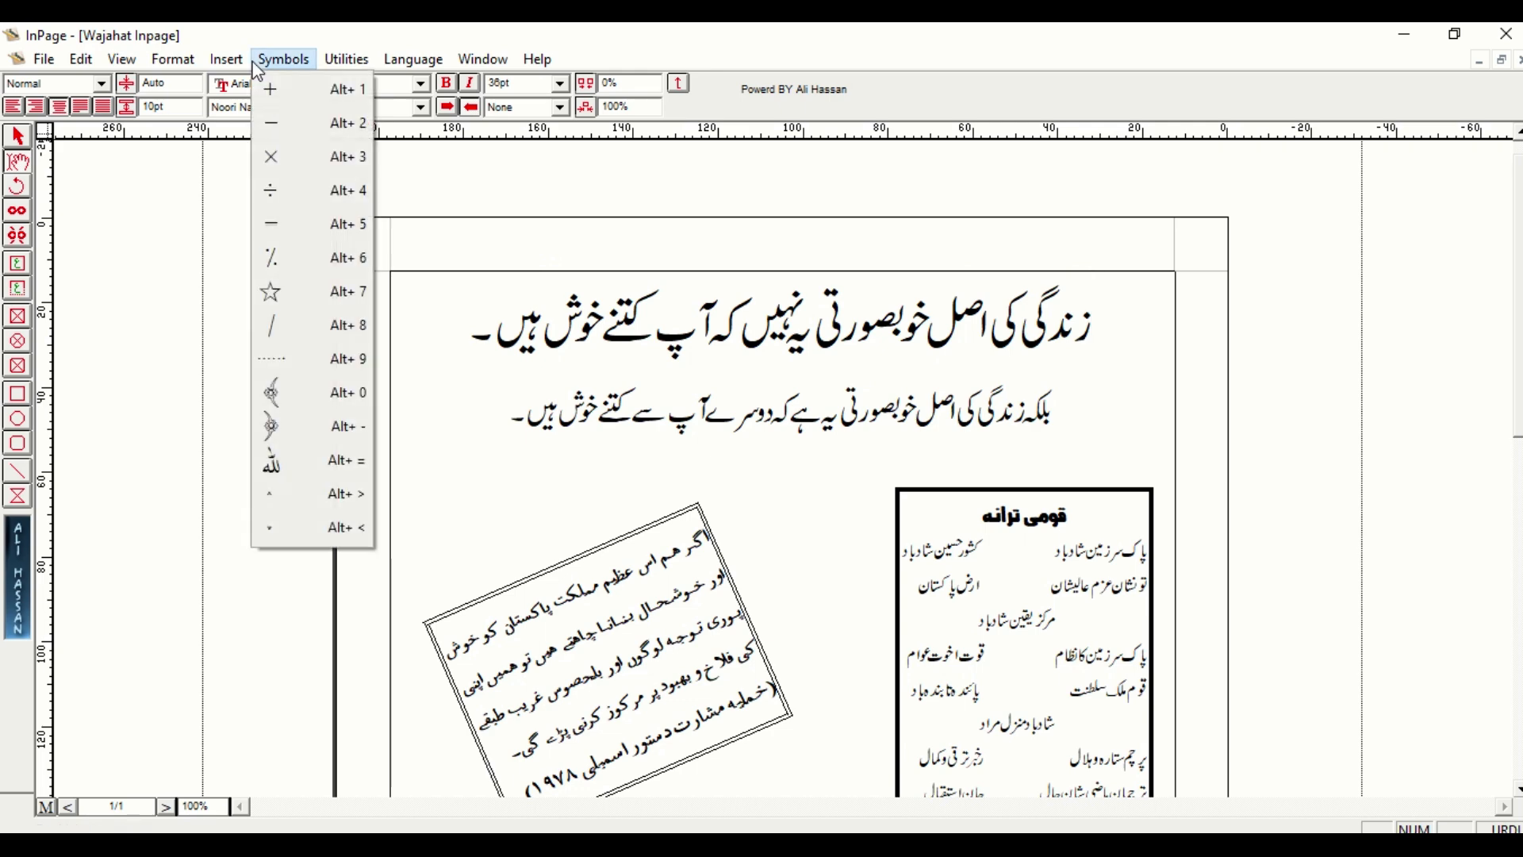
left_click(323, 435)
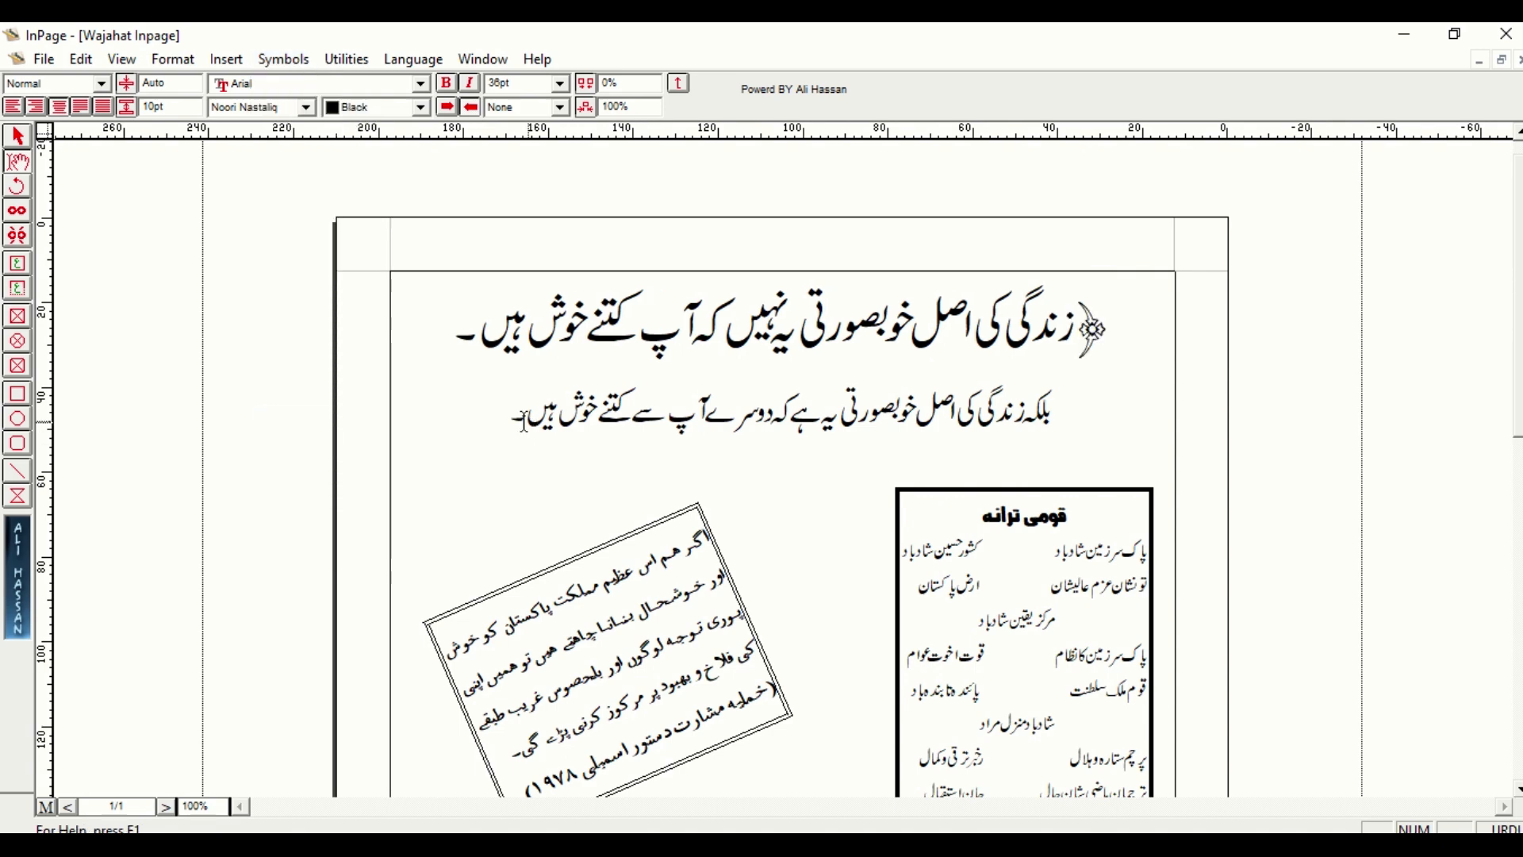
left_click(455, 328)
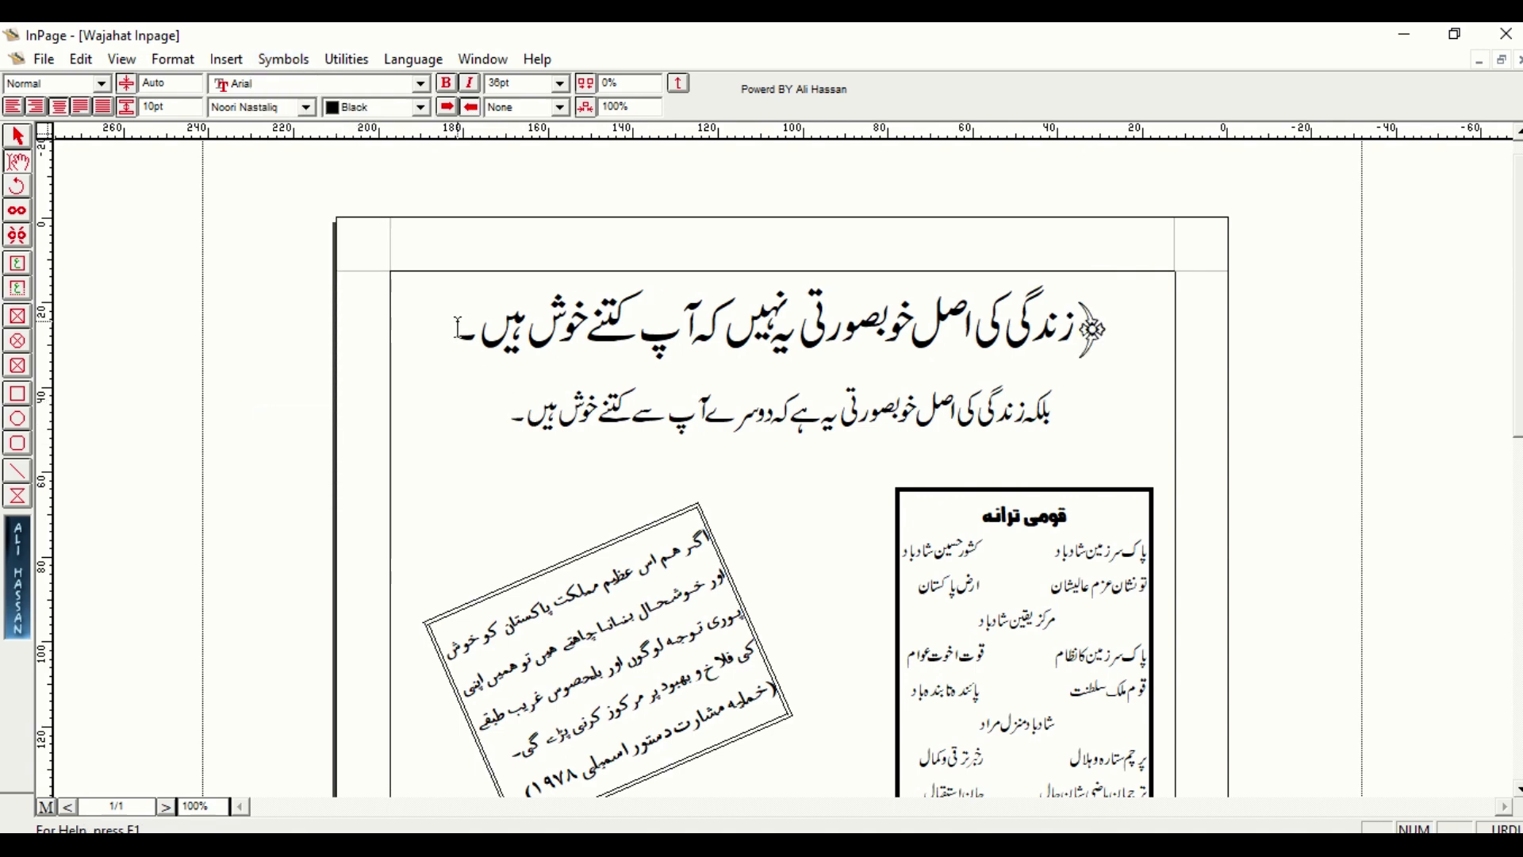
left_click(267, 67)
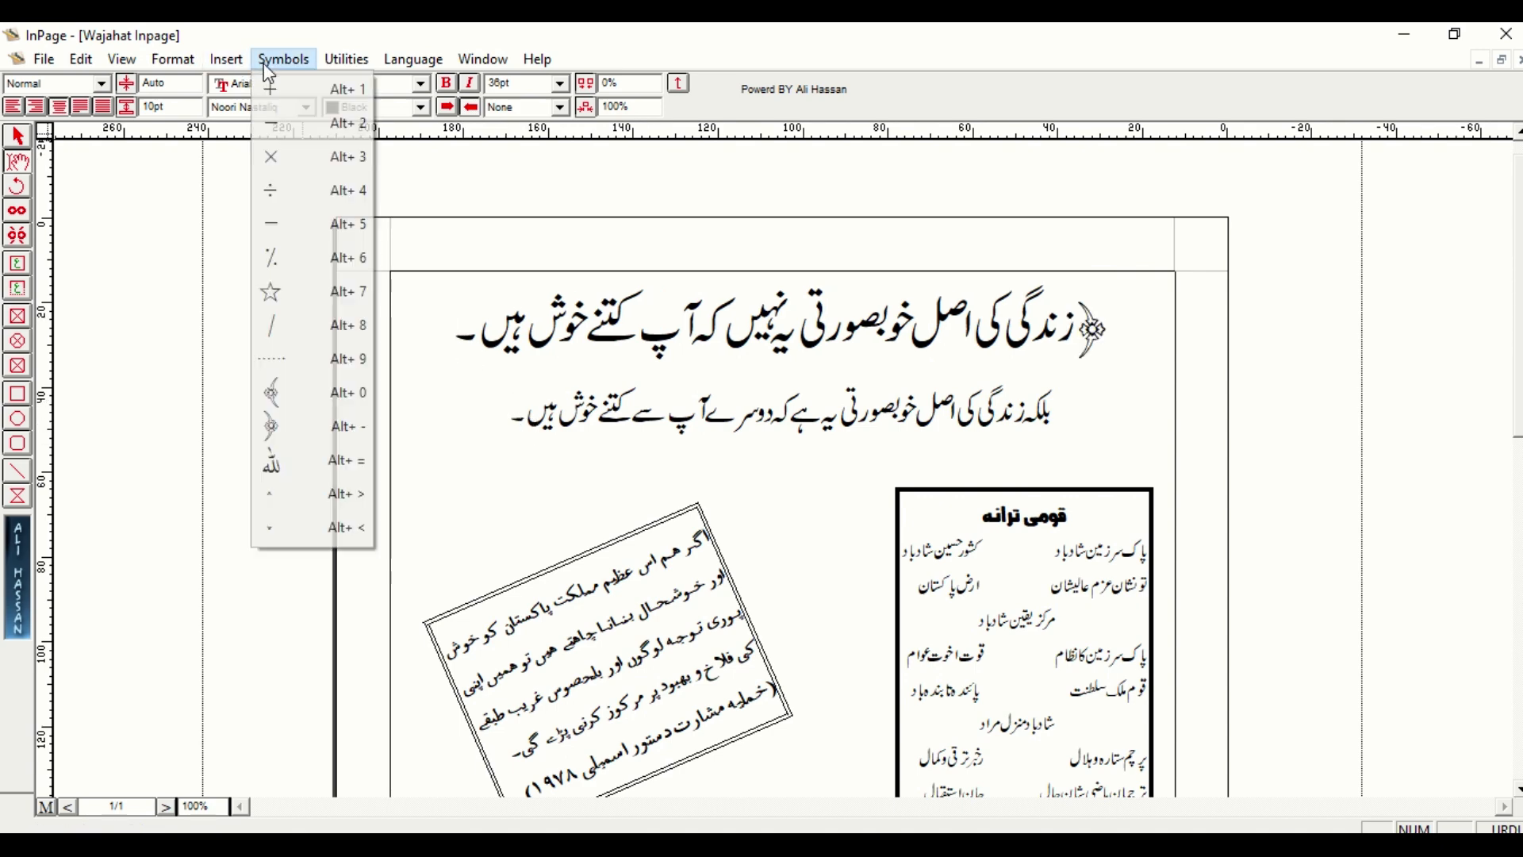
left_click(321, 394)
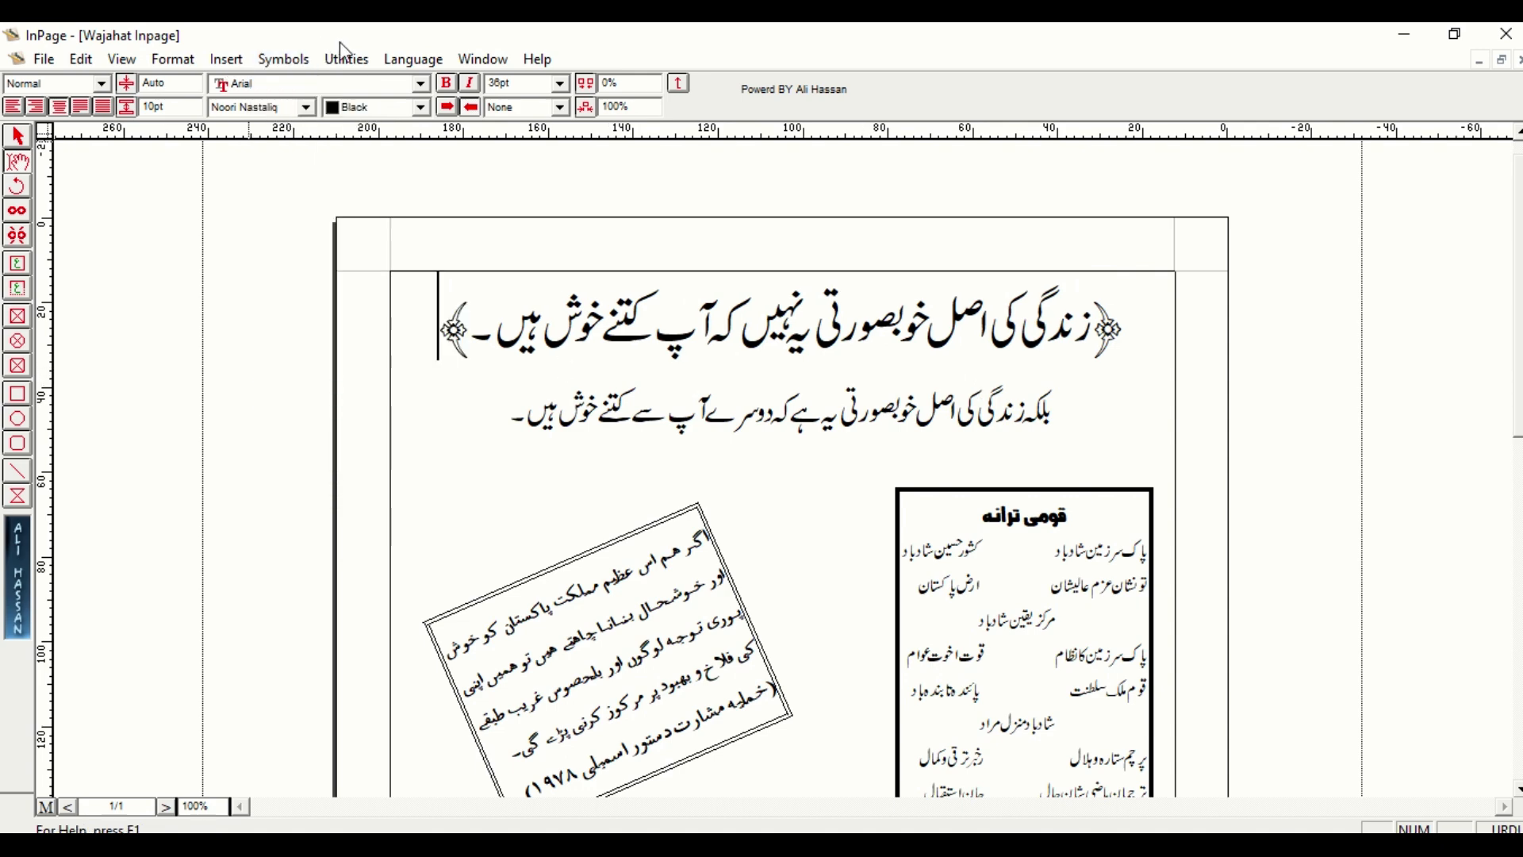
Step: Add ۵+۲ followed by the letter و at the start of the second Urdu line, inserting the plus sign as a symbol
left_click(299, 62)
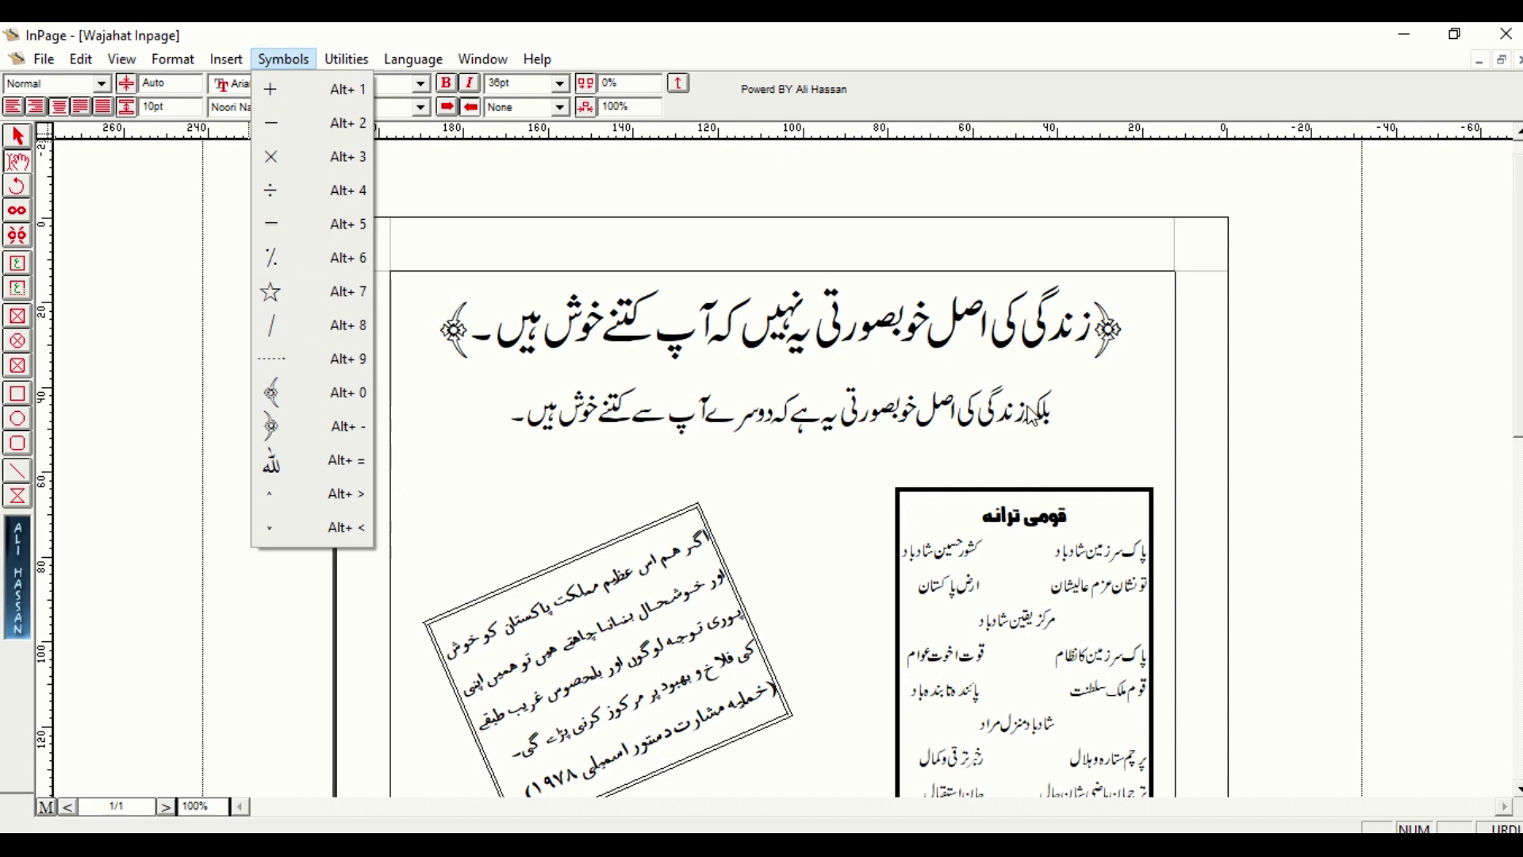
left_click(1083, 422)
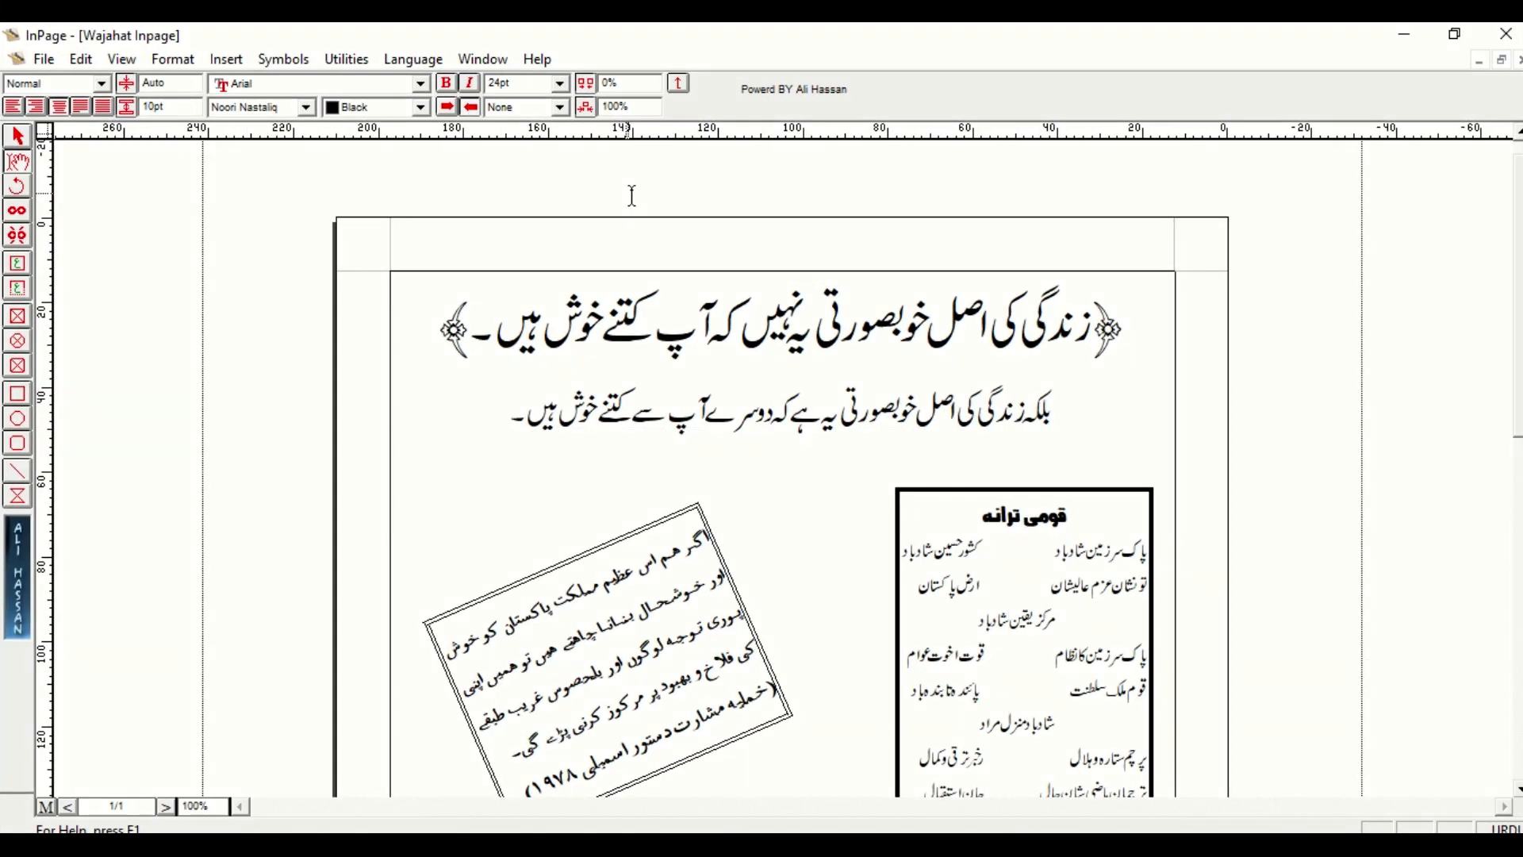
type("۵")
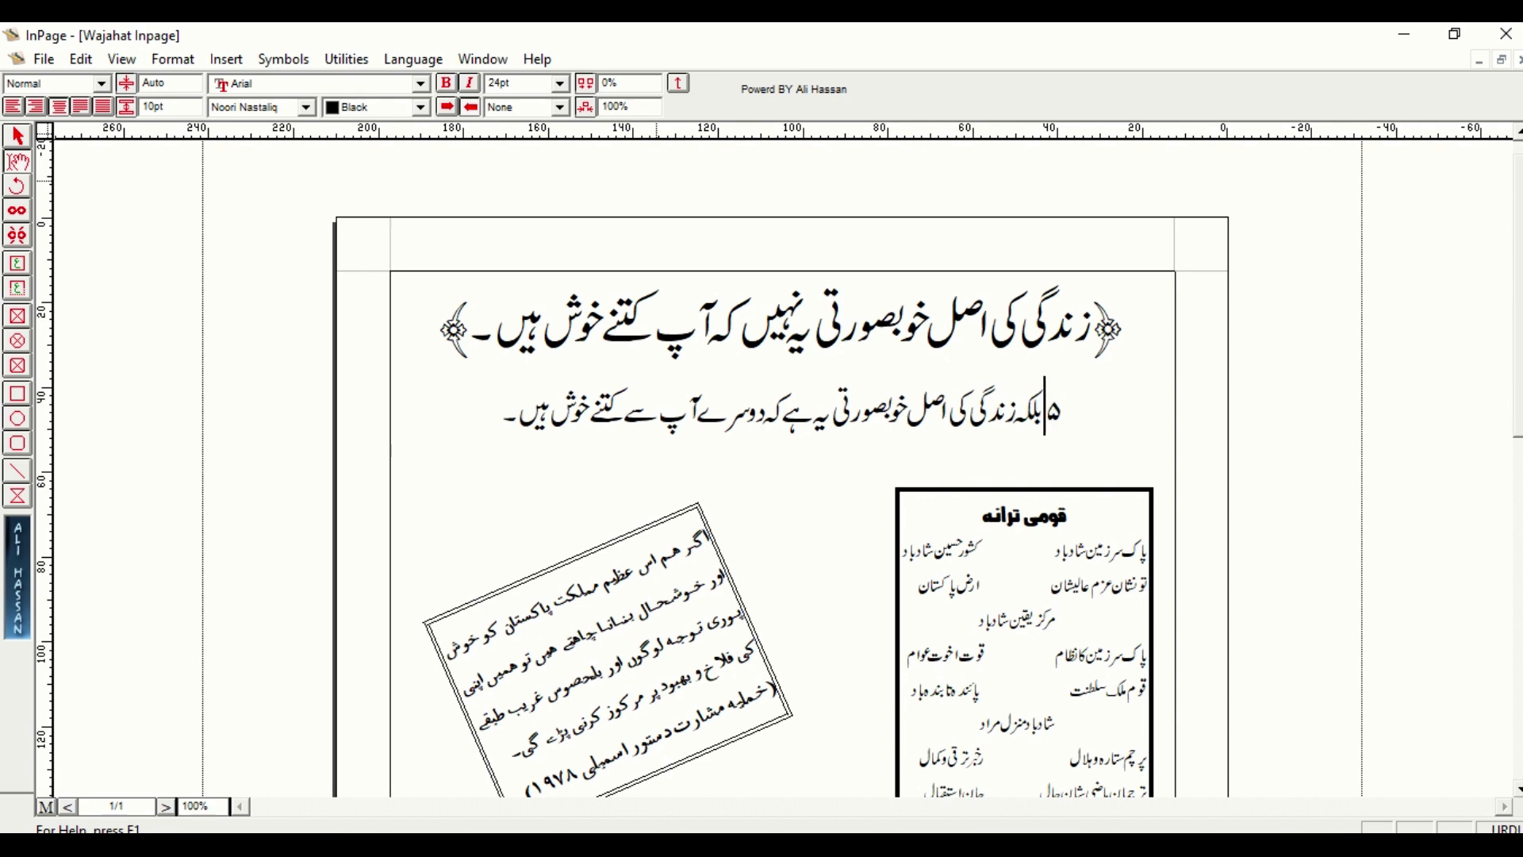
left_click(283, 59)
left_click(276, 92)
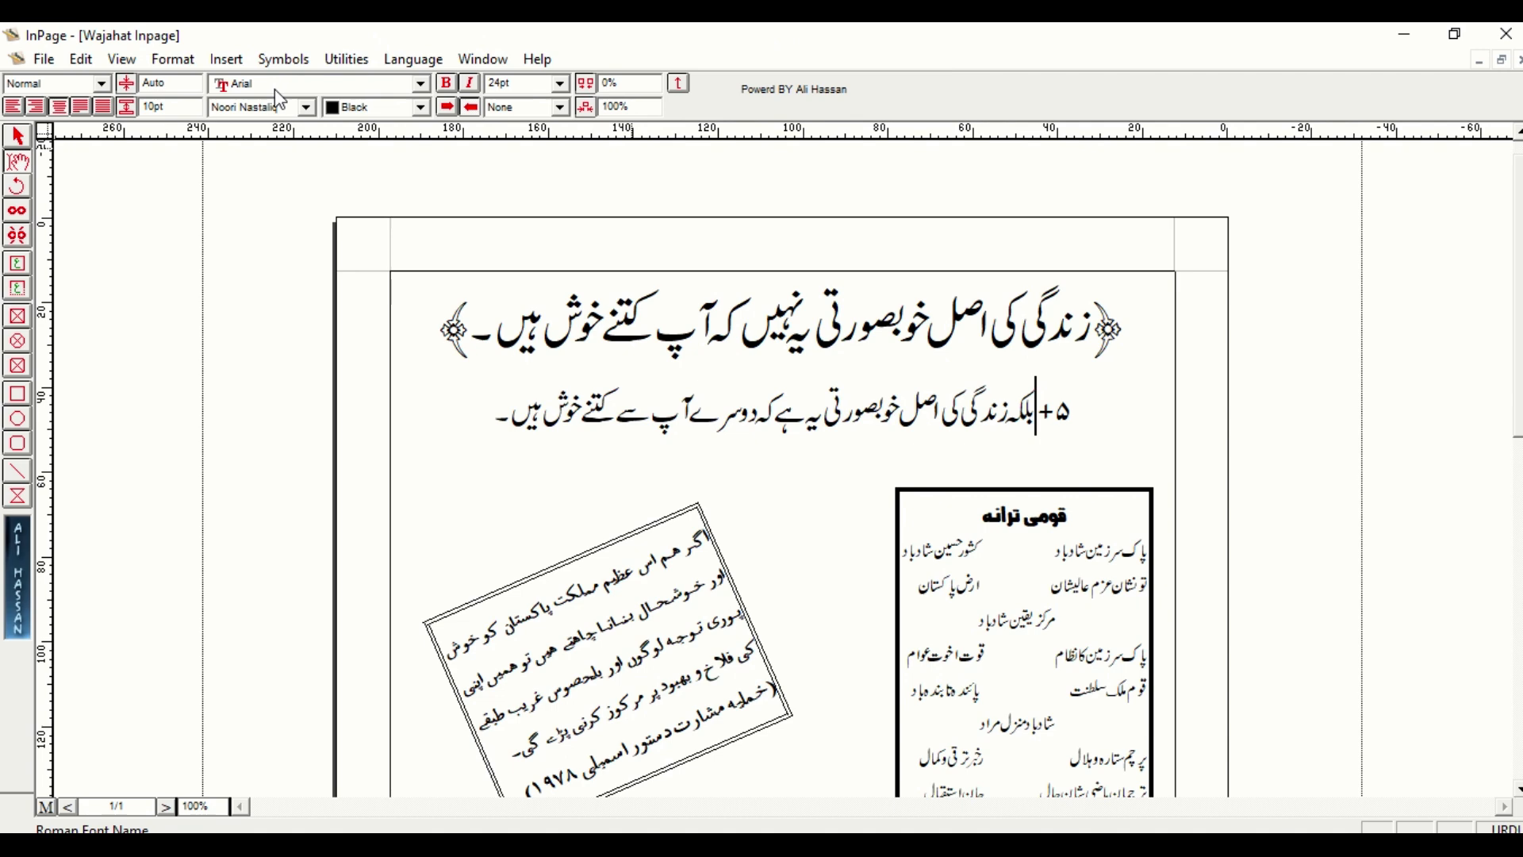
type("۲ ")
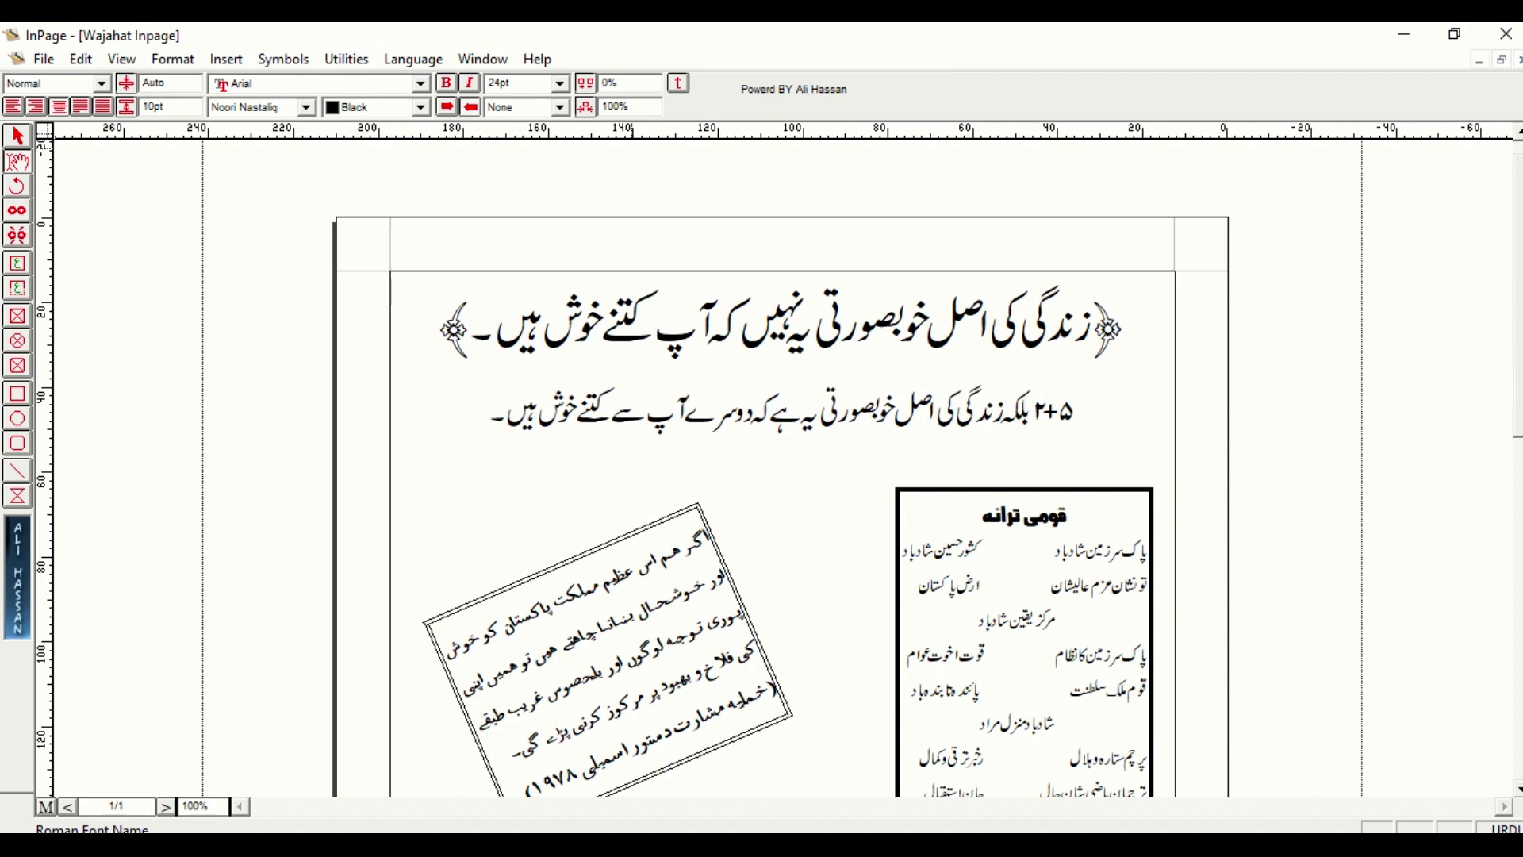
type("و")
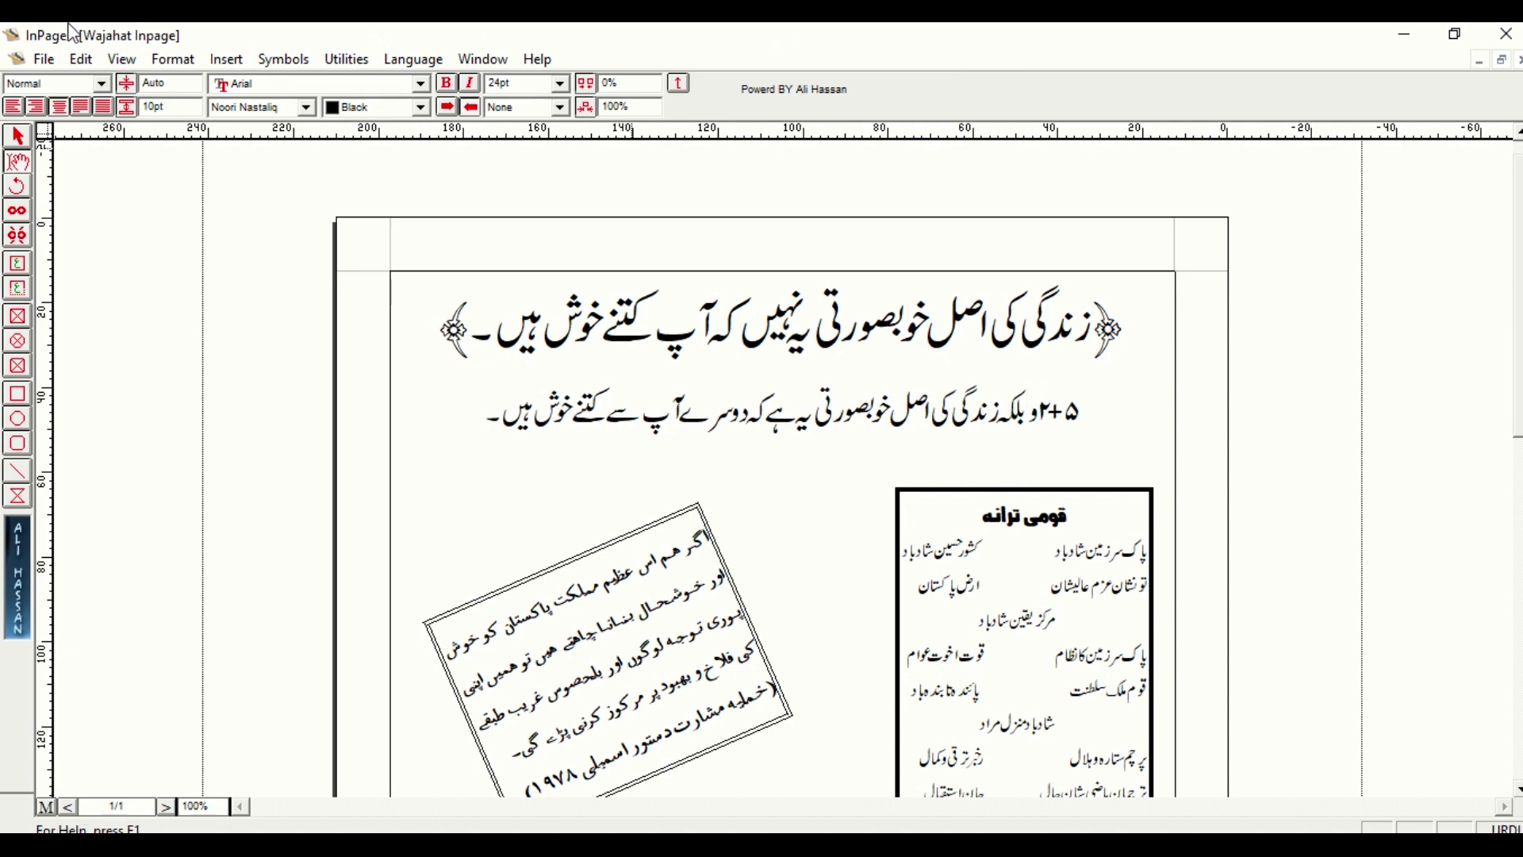
key("alt+s")
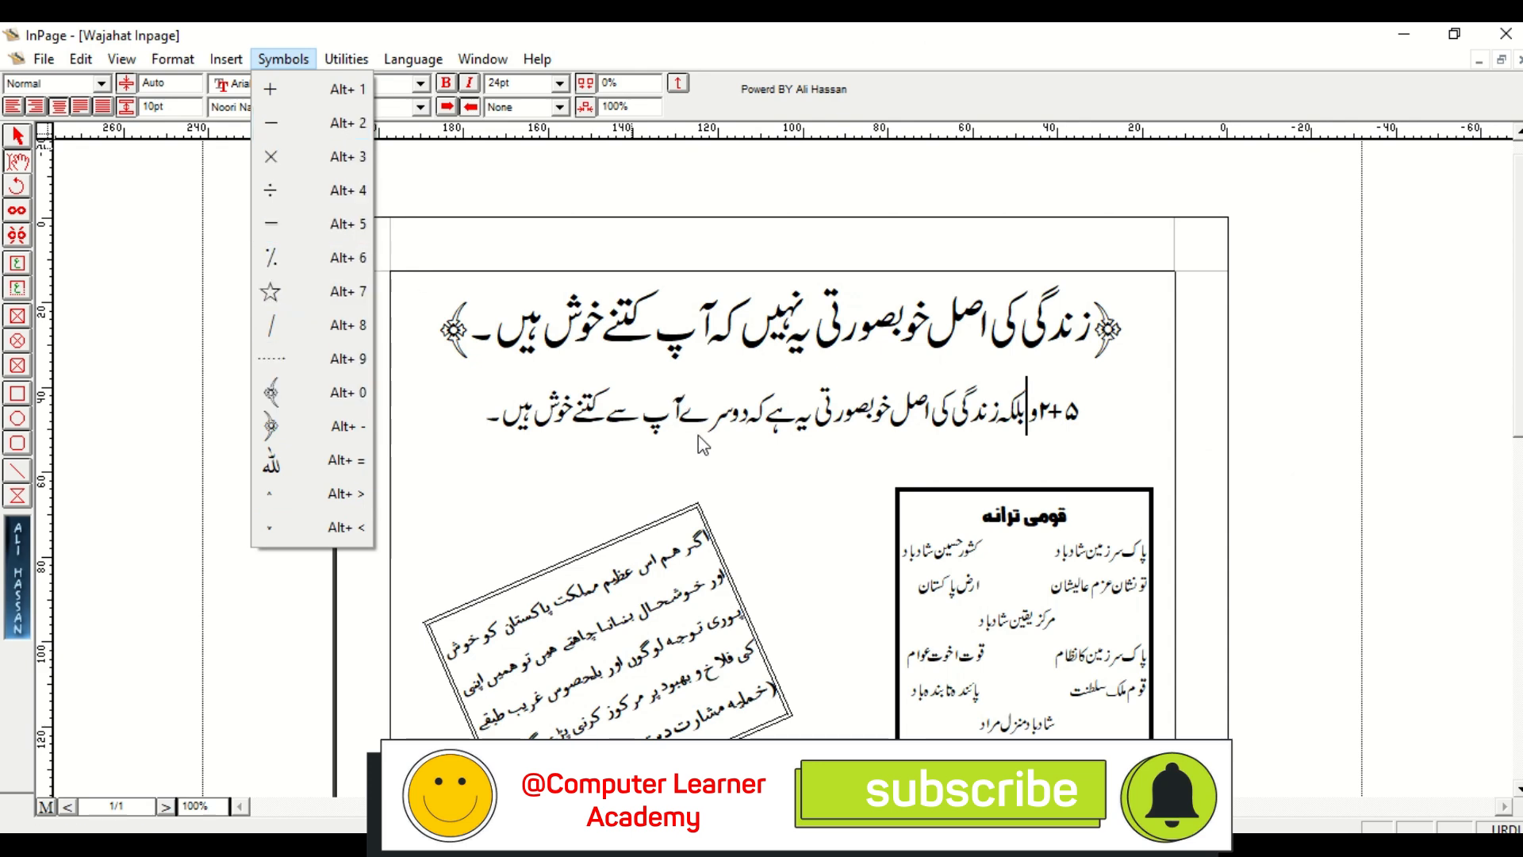
left_click(595, 284)
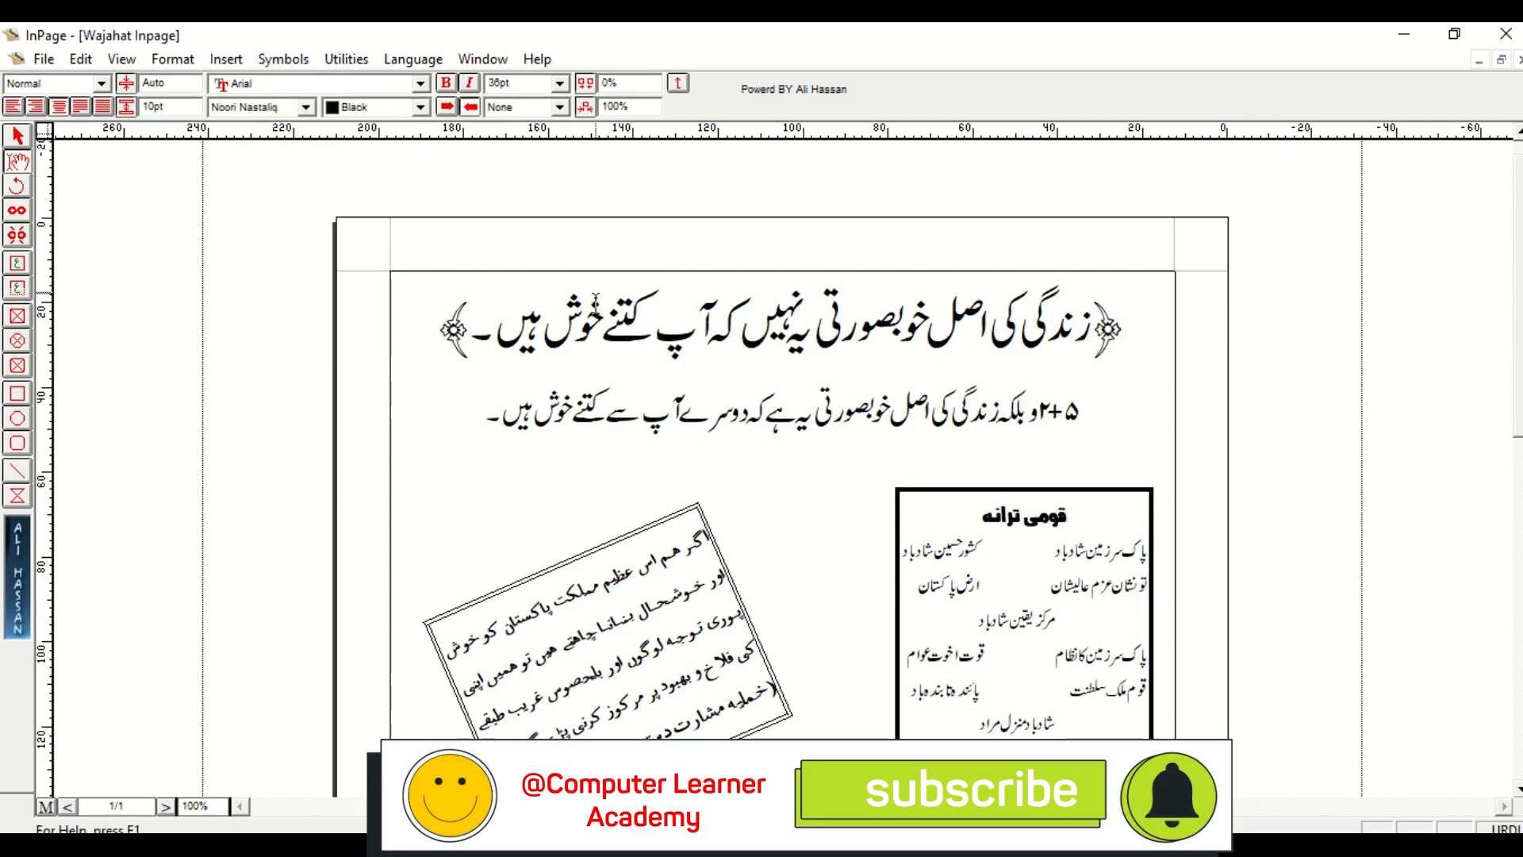